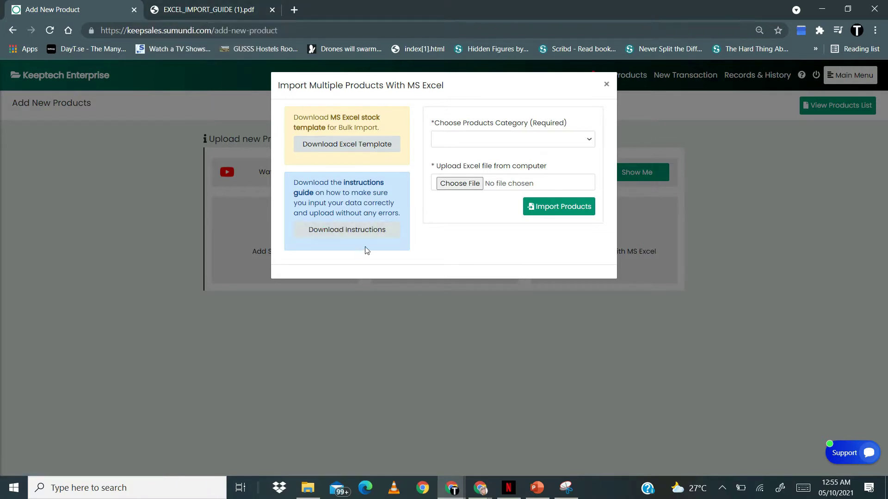
# Read through the upload guidelines in EXCEL_IMPORT_GUIDE (1).pdf, from the column rules down to the quantity values.
pyautogui.click(199, 9)
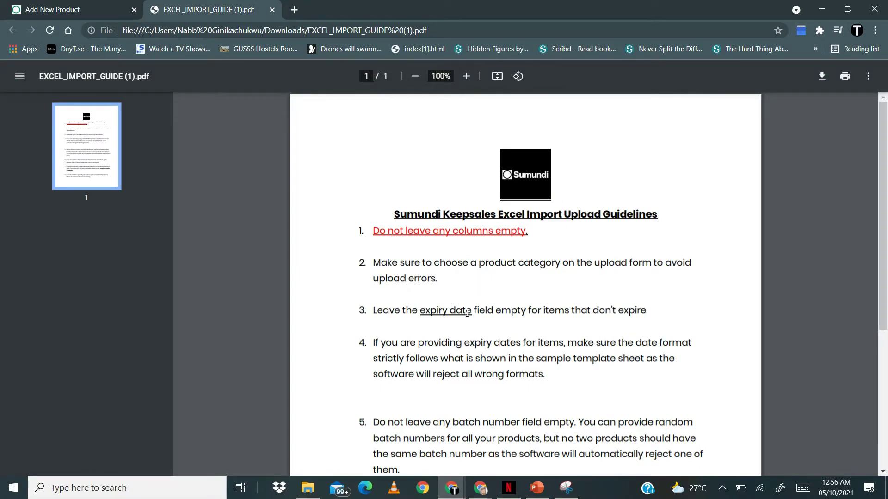
pyautogui.scroll(-2, 467, 313)
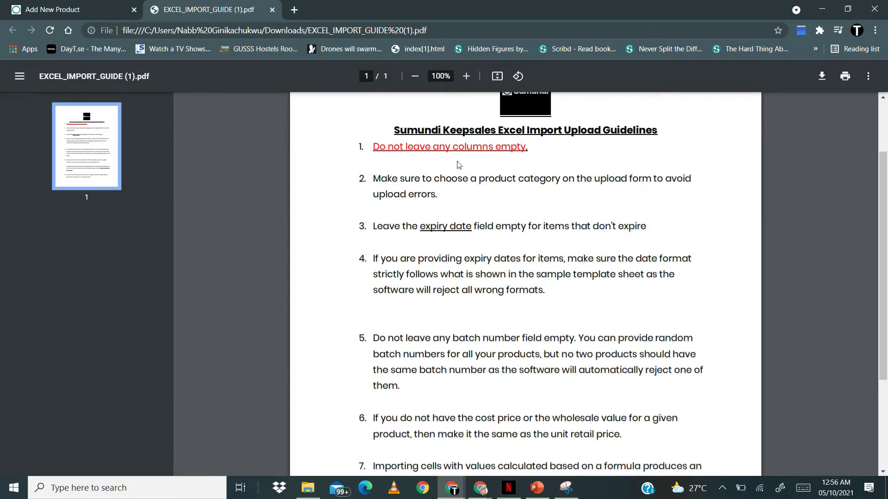
pyautogui.scroll(-3, 473, 248)
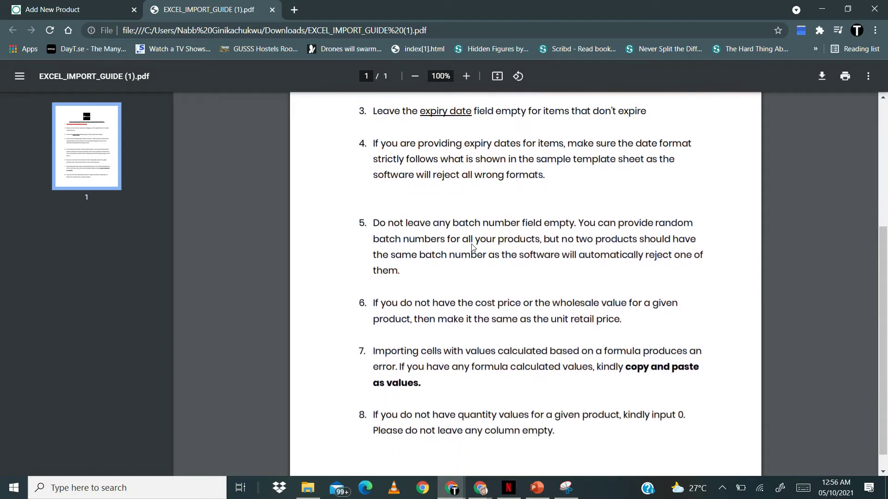
pyautogui.scroll(5, 473, 248)
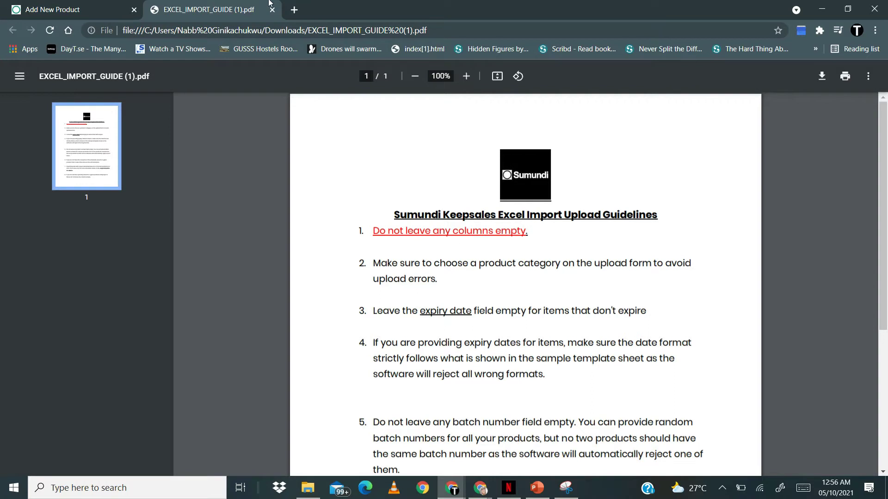
# Download the Excel stock template from the product import form and open STOCK_SHEET (34).xlsx with editing enabled.
pyautogui.click(89, 10)
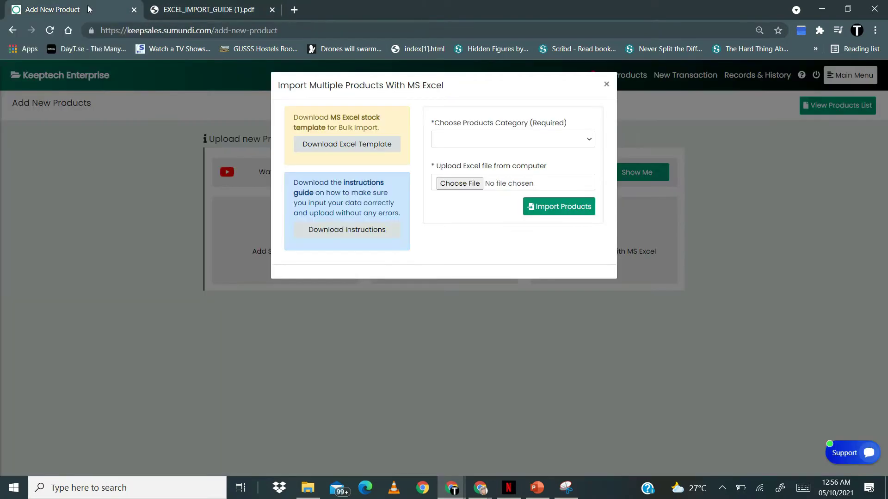
pyautogui.click(374, 146)
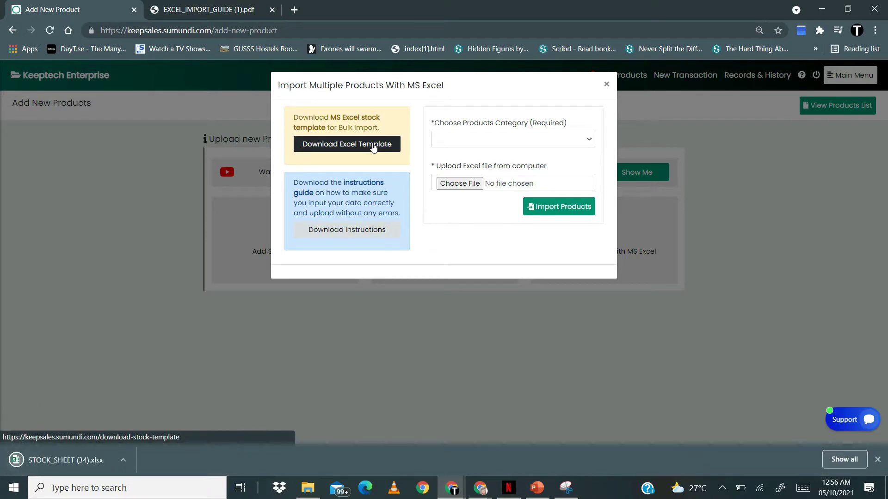
pyautogui.click(85, 463)
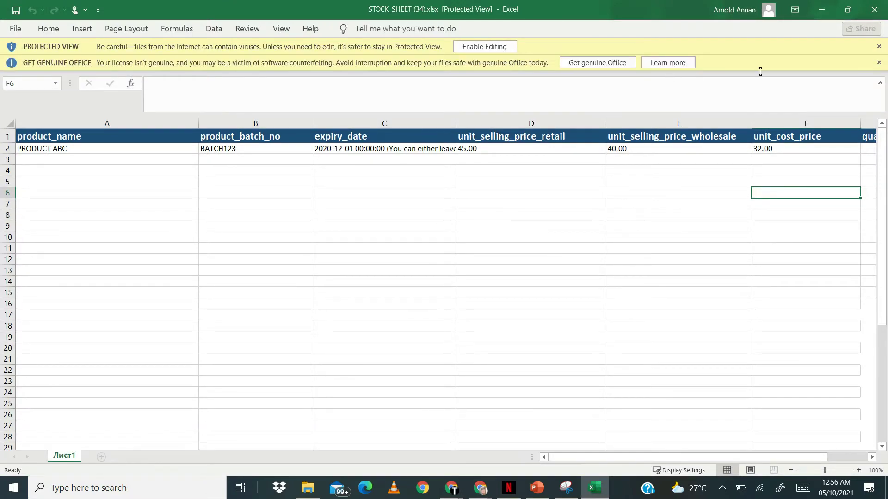
pyautogui.click(879, 63)
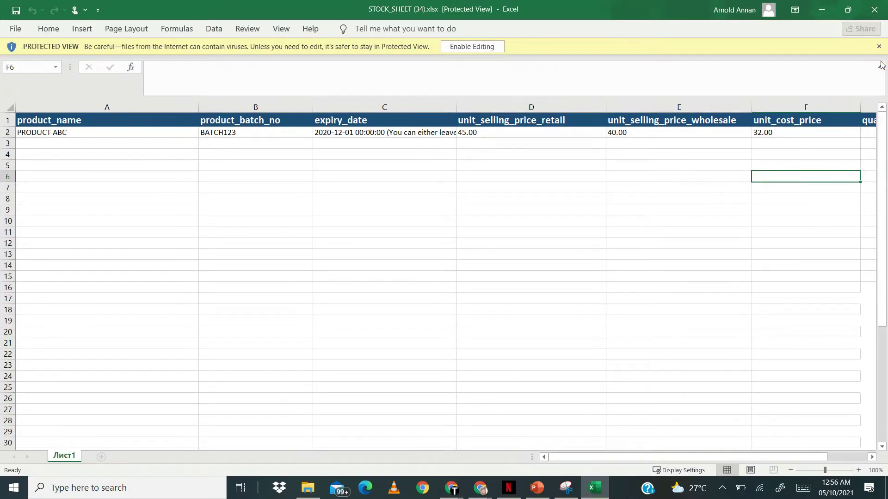
pyautogui.click(479, 46)
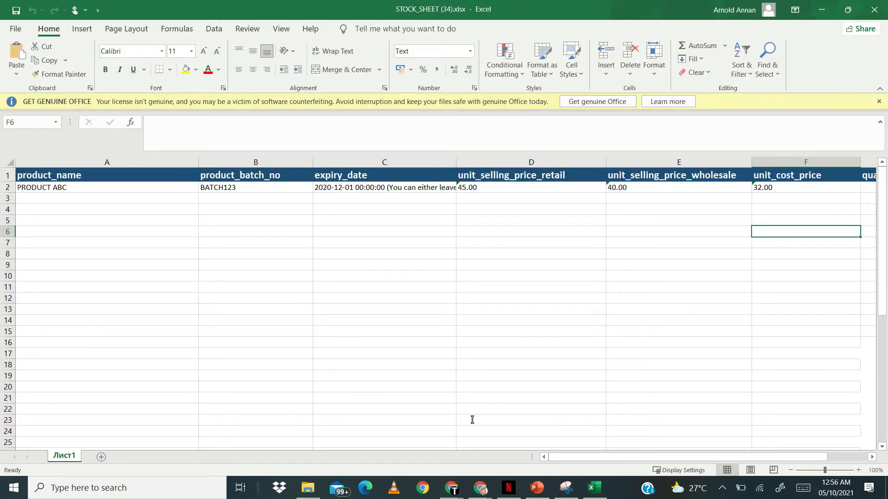
# Close the Import Multiple Products With MS Excel form in the browser and revisit the import guide before returning to the stock sheet.
pyautogui.click(831, 5)
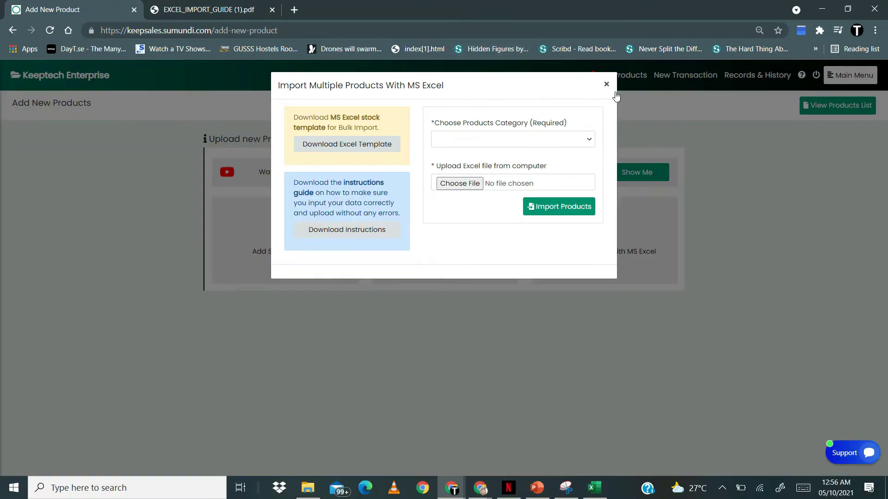
pyautogui.click(606, 84)
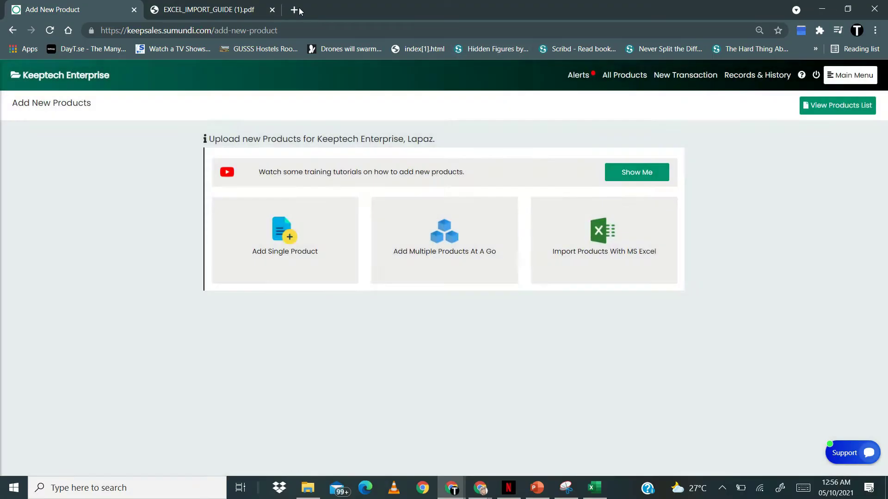
pyautogui.click(227, 14)
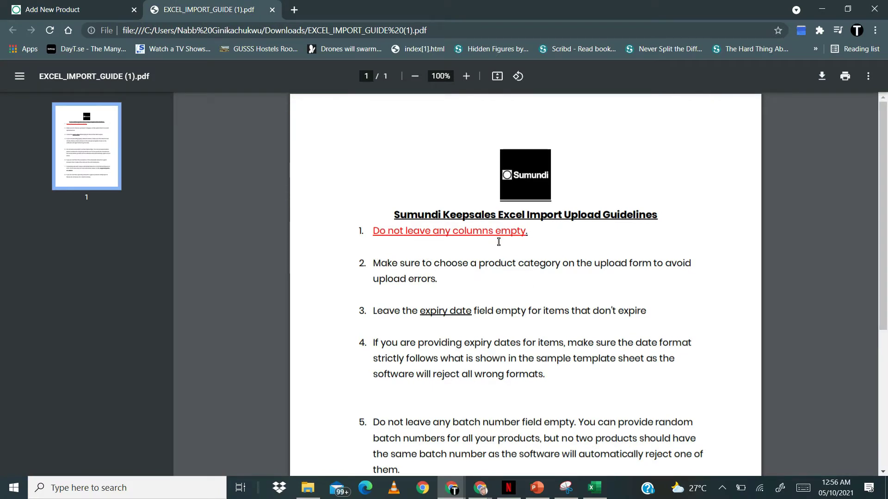
pyautogui.click(594, 487)
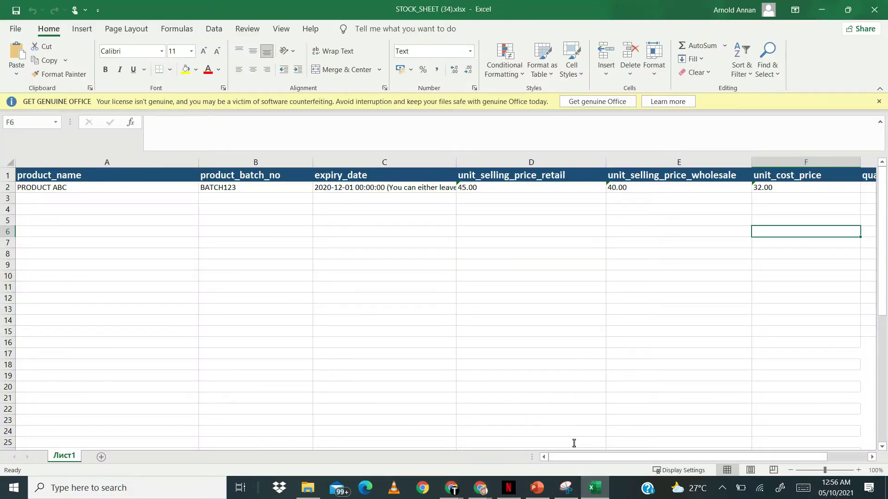
# Open the workbook E cakesgh.xlsx from the Desktop folder.
pyautogui.click(313, 486)
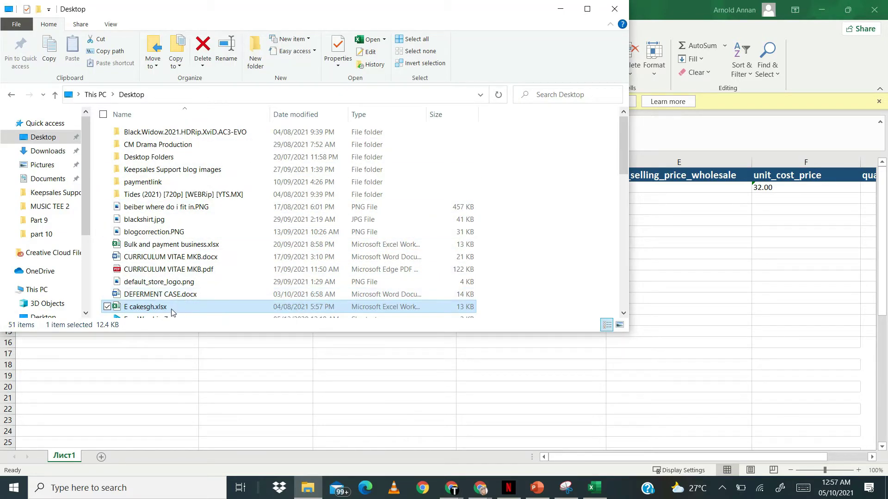
pyautogui.press('F2')
pyautogui.press('End')
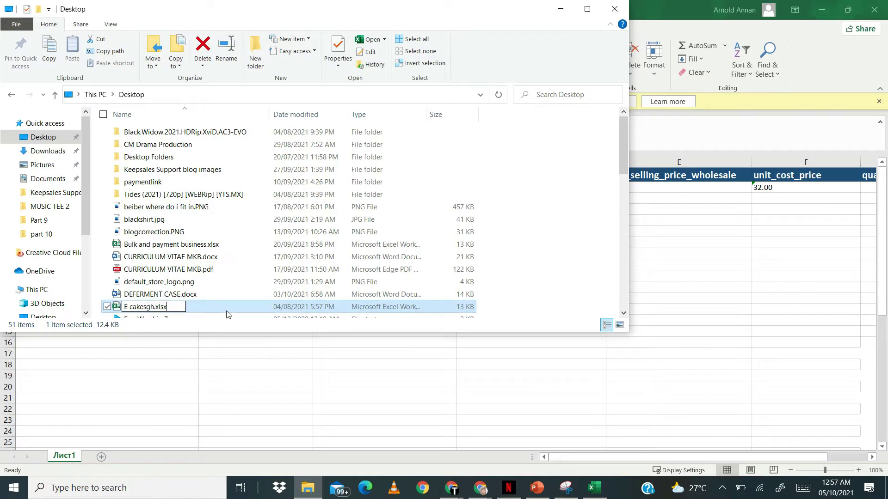
pyautogui.press('Return')
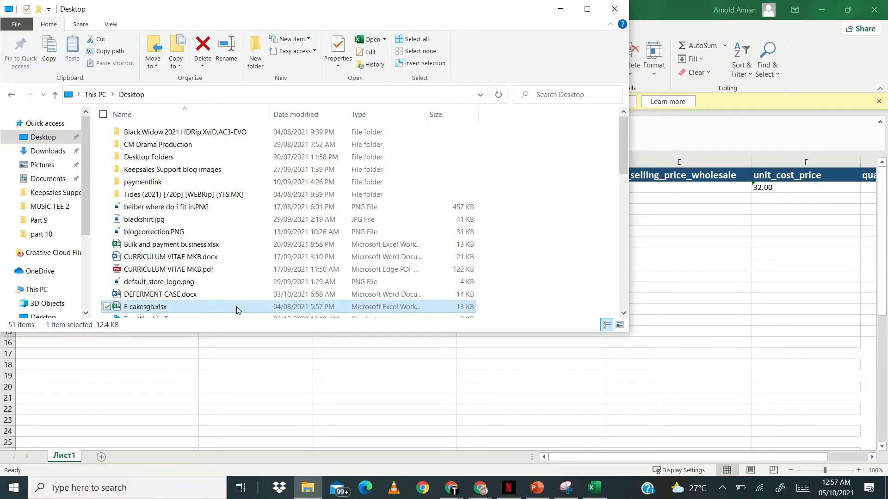
pyautogui.hotkey('alt', 'Tab')
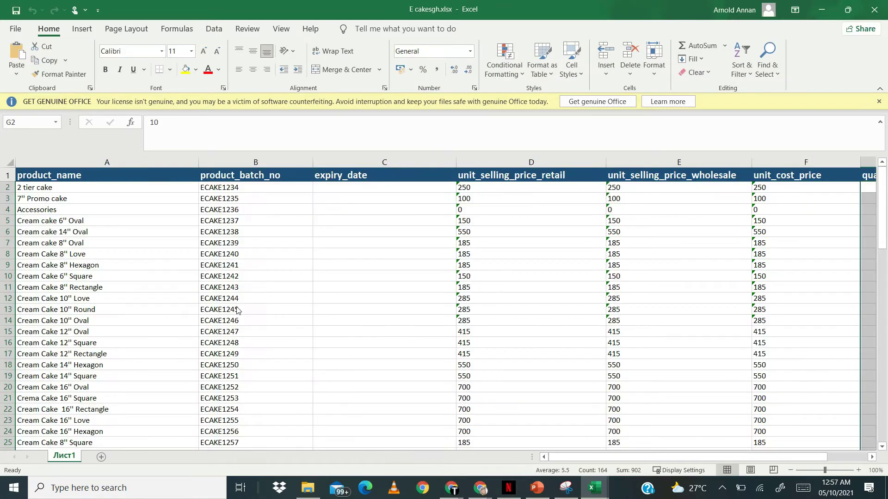
# Copy all the cake product rows without the header, A2 through H83, in E cakesgh.xlsx.
pyautogui.click(40, 188)
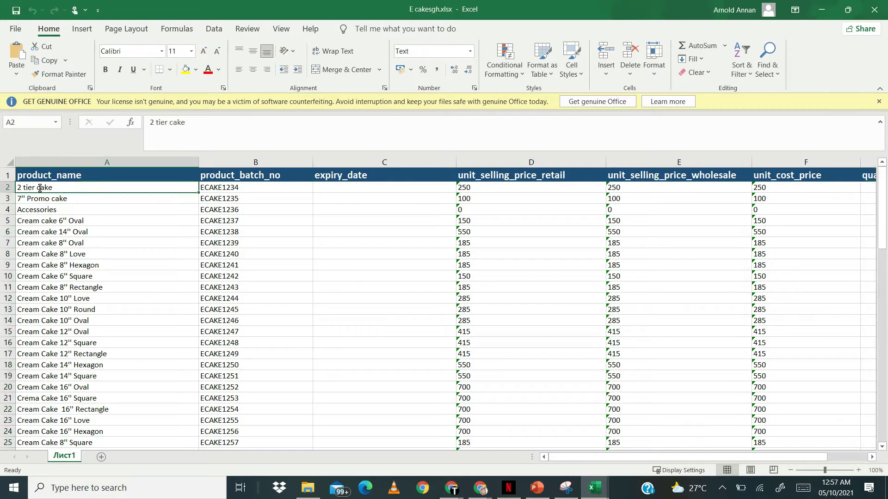
pyautogui.moveTo(40, 188); pyautogui.dragTo(758, 386)
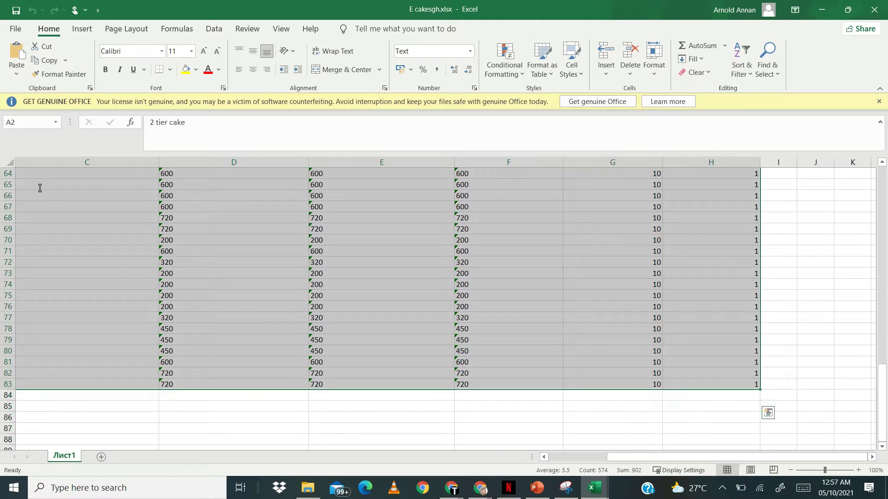
pyautogui.hotkey('ctrl', 'c')
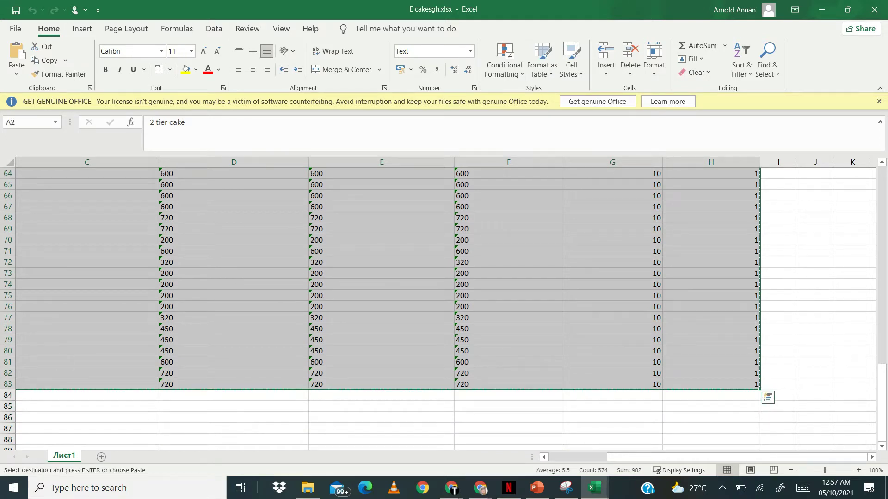
# Paste the copied product rows into STOCK_SHEET (34).xlsx starting at cell A3, below the sample product row.
pyautogui.click(592, 491)
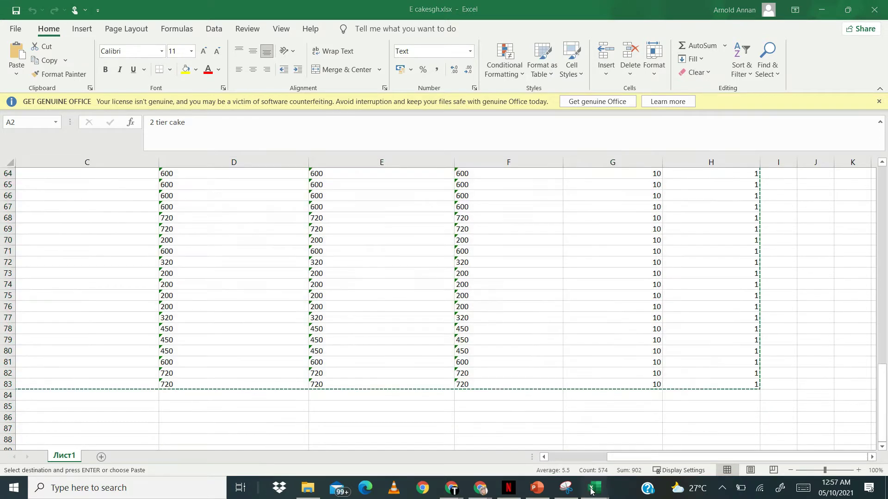
pyautogui.moveTo(592, 490)
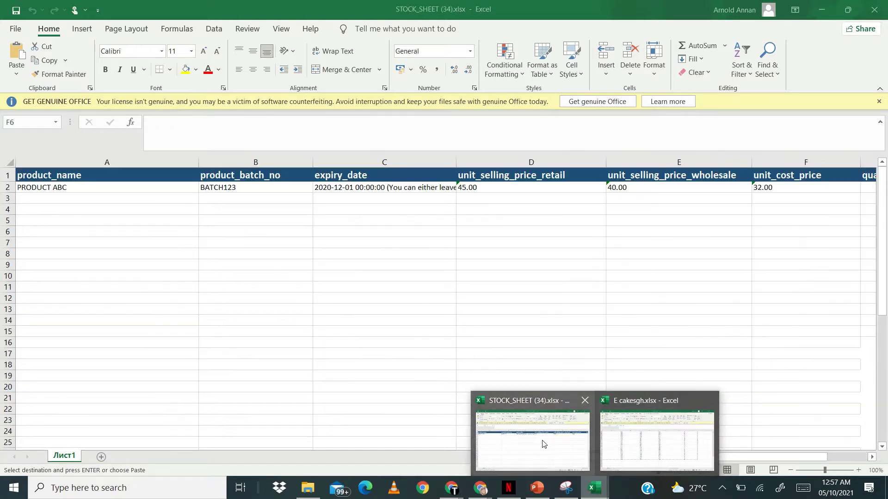
pyautogui.click(542, 441)
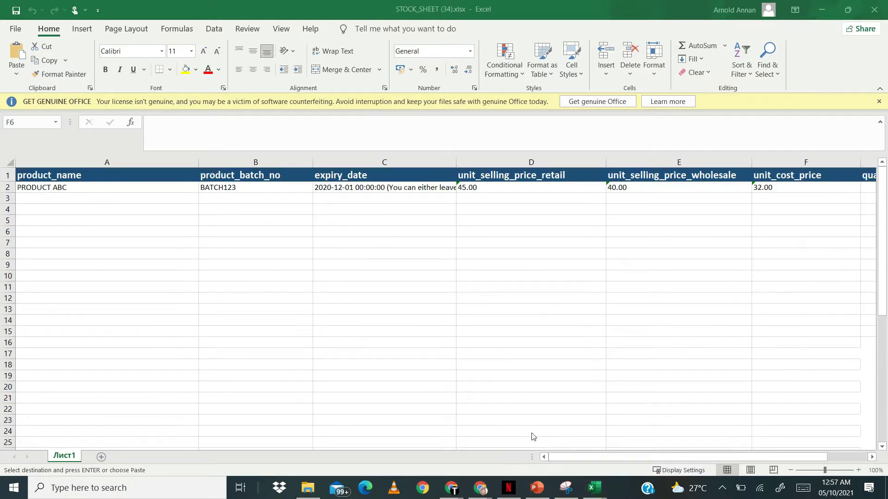
pyautogui.click(65, 202)
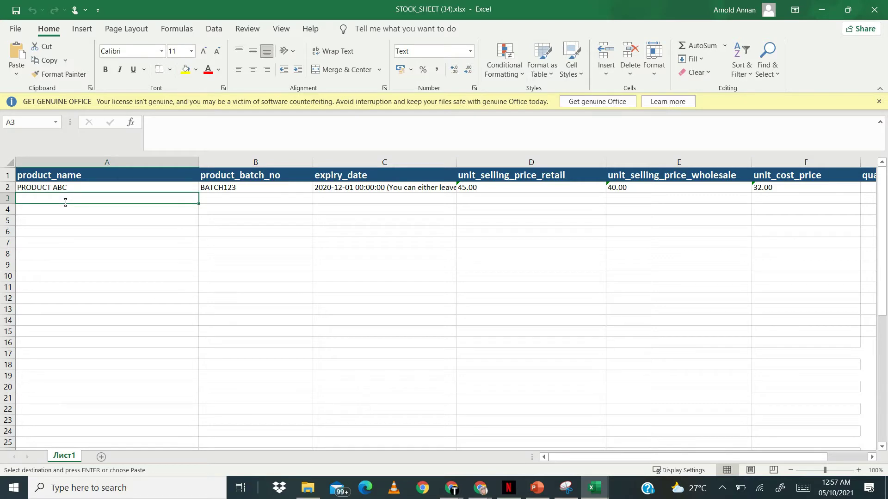
pyautogui.hotkey('ctrl', 'v')
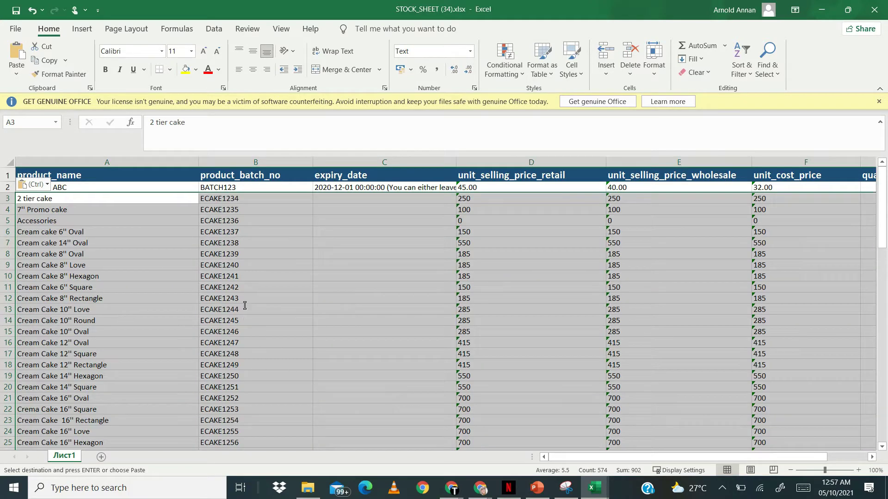
pyautogui.click(95, 188)
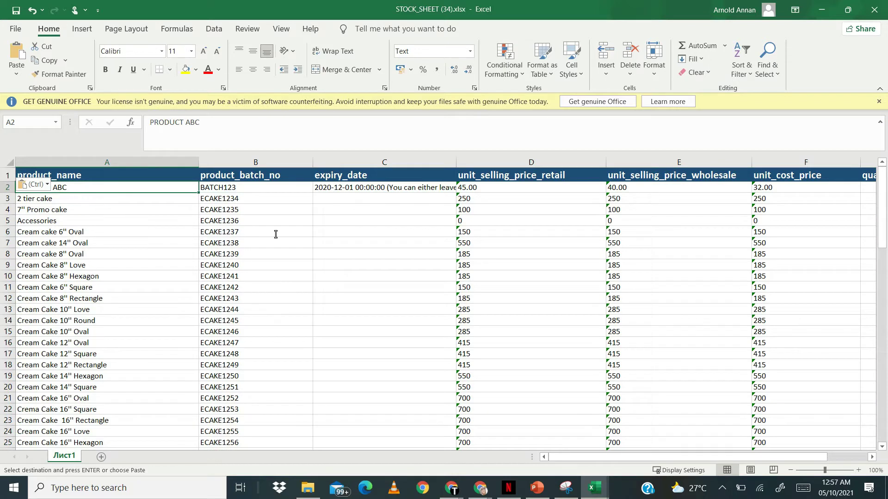
pyautogui.click(275, 189)
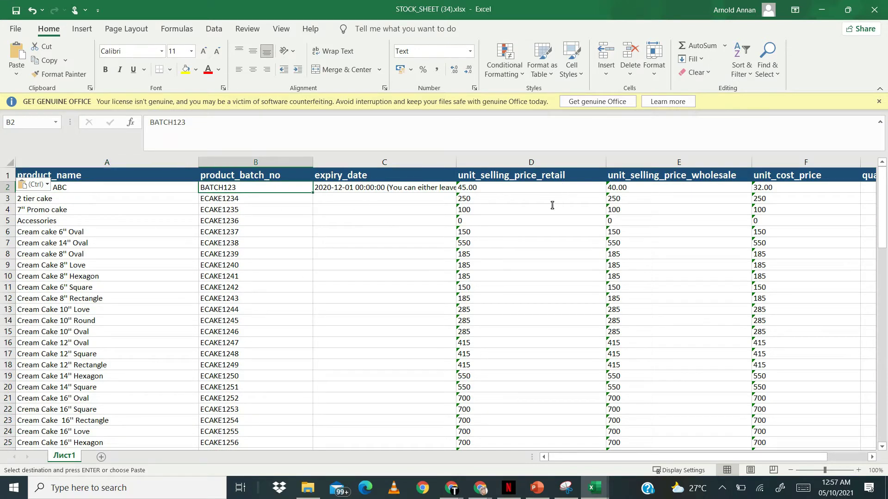
pyautogui.moveTo(628, 457); pyautogui.dragTo(585, 464)
# Close the source workbook E cakesgh.xlsx and the Desktop folder window.
pyautogui.click(822, 10)
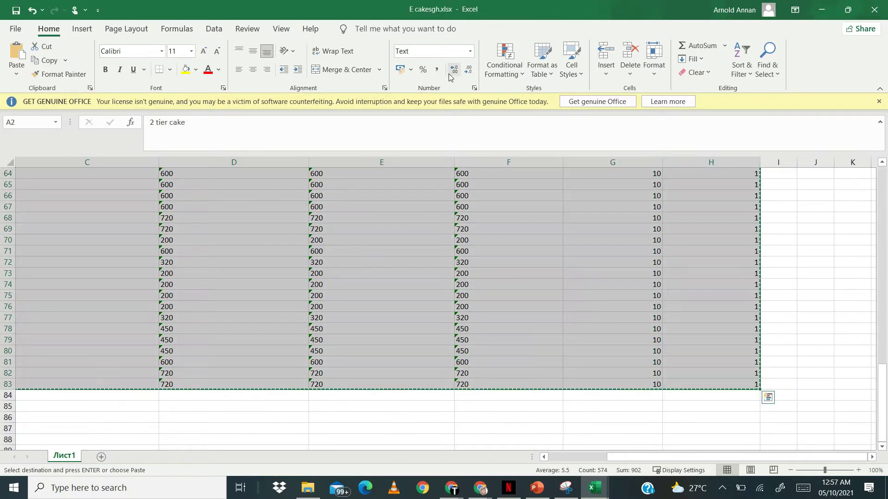
pyautogui.click(875, 10)
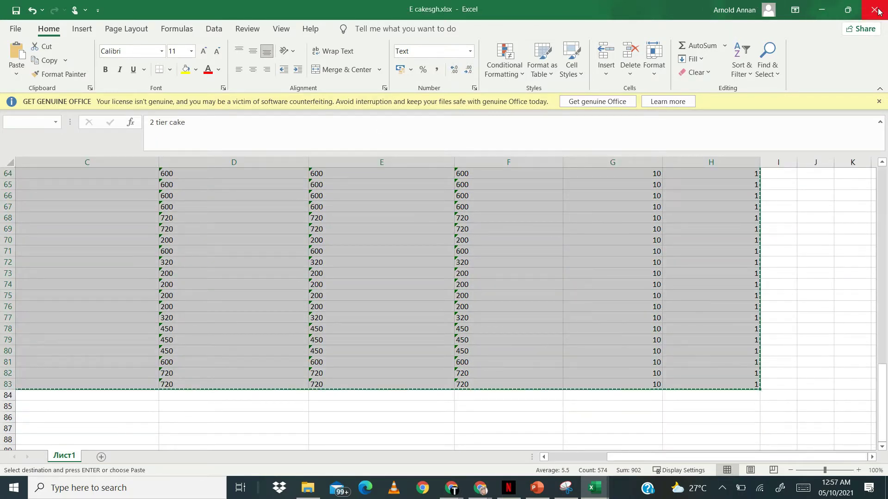
pyautogui.click(446, 283)
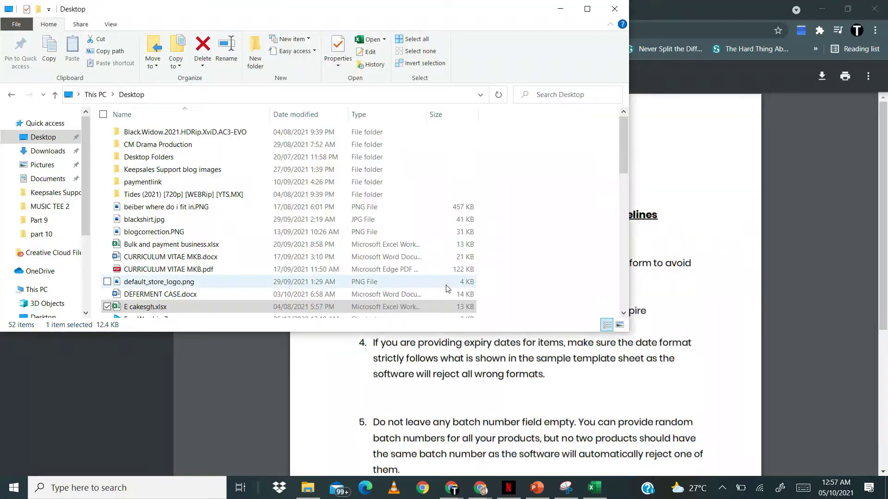
pyautogui.click(614, 9)
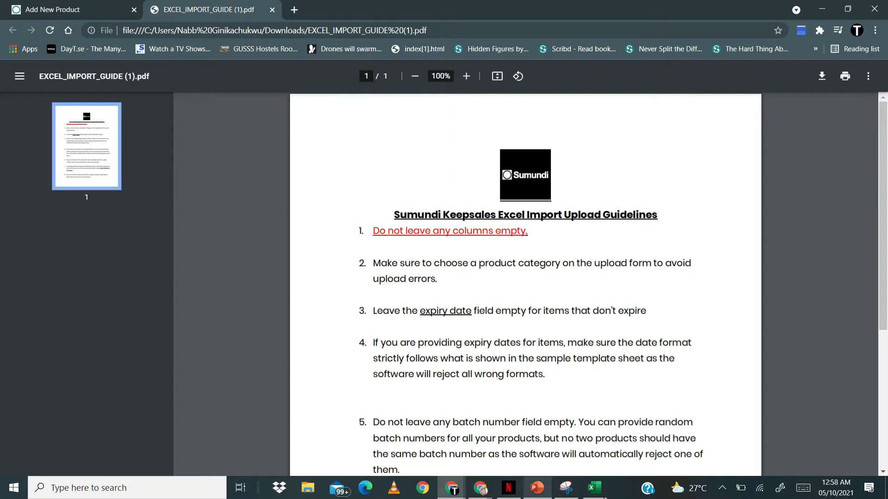
# Switch to STOCK_SHEET (34).xlsx in Excel and look through the pasted cake product names in the product_name column.
pyautogui.moveTo(596, 496)
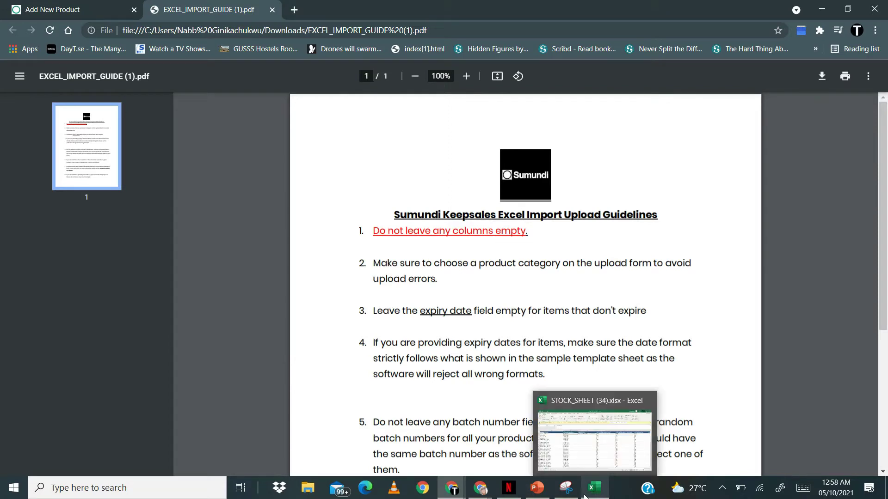
pyautogui.click(574, 460)
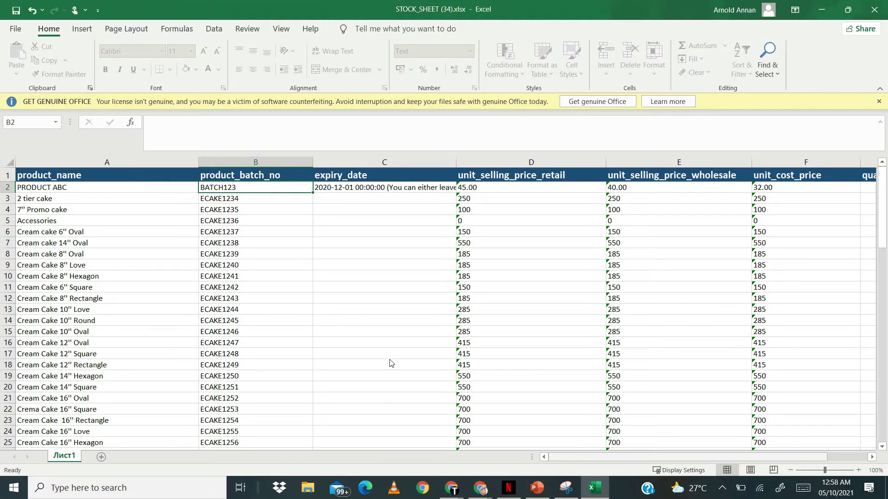
pyautogui.click(100, 189)
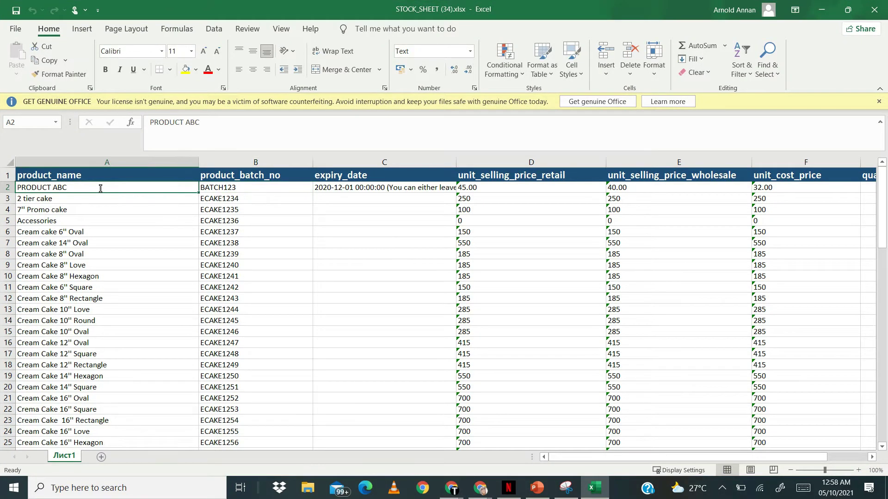
pyautogui.press('Down')
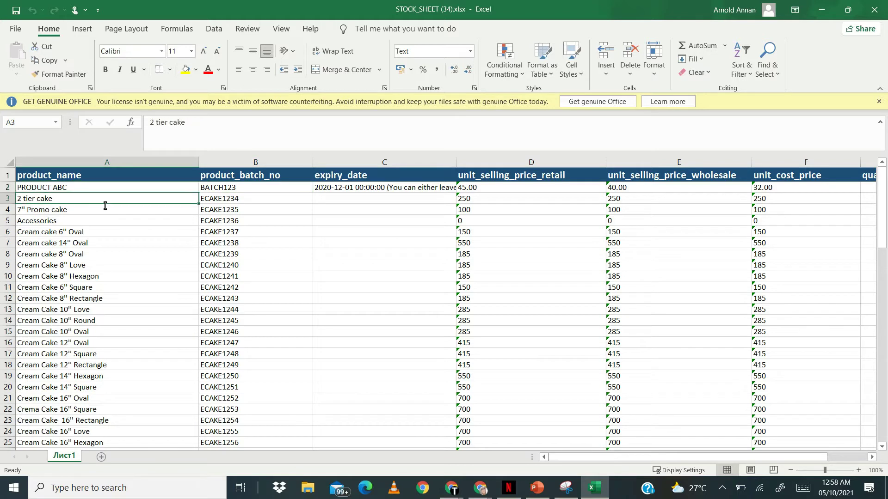
pyautogui.press('Down')
pyautogui.press('Down')
pyautogui.press('Down')
pyautogui.press('Down')
pyautogui.press('Down')
pyautogui.press('Down')
pyautogui.press('Down')
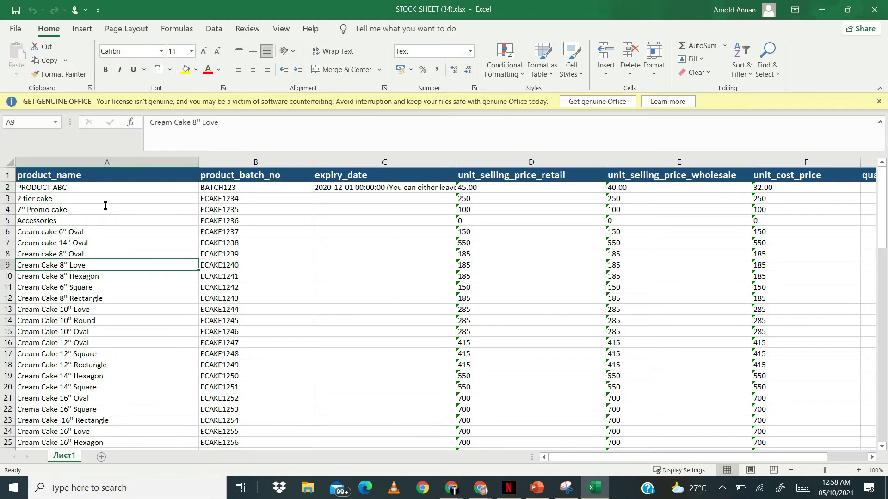
pyautogui.press('Down')
pyautogui.press('Down')
pyautogui.press('Down')
pyautogui.press('Down')
pyautogui.press('Down')
pyautogui.press('Down')
pyautogui.press('Down')
pyautogui.press('Down')
pyautogui.press('Down')
pyautogui.press('Down')
pyautogui.press('Down')
pyautogui.press('Down')
pyautogui.press('Down')
pyautogui.press('Down')
pyautogui.press('Down')
pyautogui.press('Down')
pyautogui.press('Down')
pyautogui.press('Down')
pyautogui.press('Down')
pyautogui.press('Down')
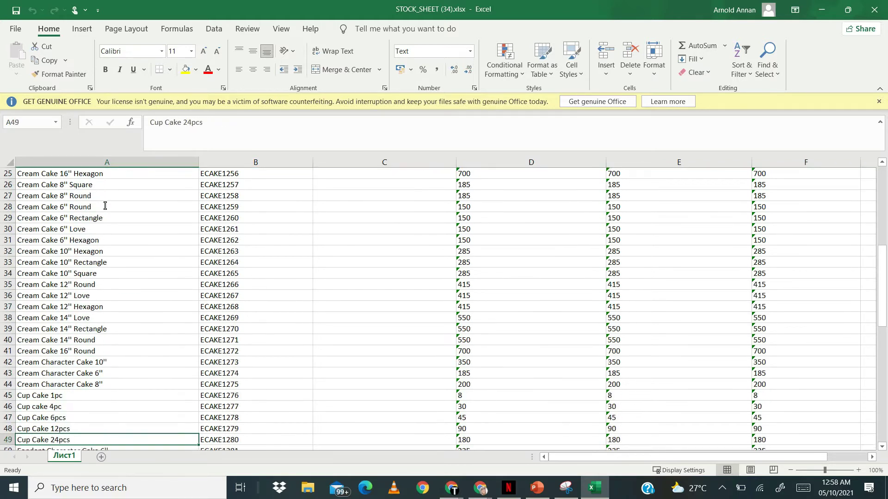
pyautogui.press('Up')
pyautogui.press('Up')
pyautogui.press('Up')
pyautogui.press('Up')
pyautogui.press('Up')
pyautogui.press('Up')
pyautogui.press('Up')
pyautogui.press('Up')
pyautogui.press('Up')
pyautogui.press('Up')
pyautogui.press('Up')
pyautogui.press('Up')
pyautogui.press('Up')
pyautogui.press('Up')
pyautogui.press('Up')
pyautogui.press('Up')
pyautogui.press('Up')
pyautogui.press('Up')
pyautogui.press('Up')
pyautogui.press('Up')
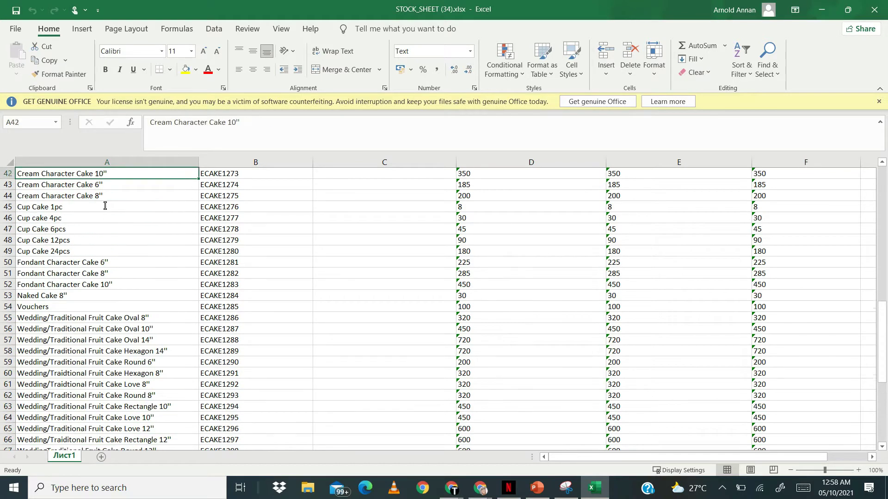
pyautogui.press('Up')
pyautogui.press('Up')
pyautogui.press('Up')
pyautogui.press('Up')
pyautogui.press('Up')
pyautogui.press('Up')
pyautogui.press('Up')
pyautogui.press('Up')
pyautogui.press('Up')
pyautogui.press('Up')
pyautogui.press('Up')
pyautogui.press('Up')
pyautogui.press('Up')
pyautogui.press('Up')
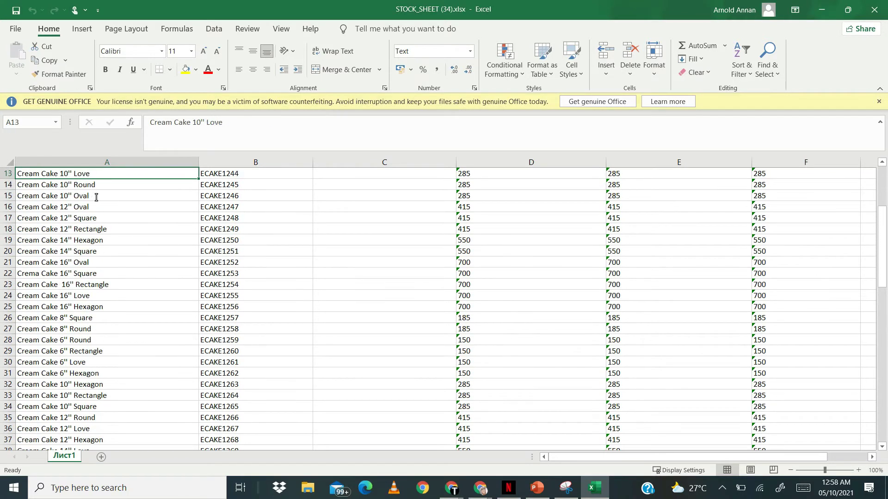
# Insert a blank cell at A15 in the product_name column, shifting the cells below it down.
pyautogui.click(96, 197)
pyautogui.rightClick(96, 197)
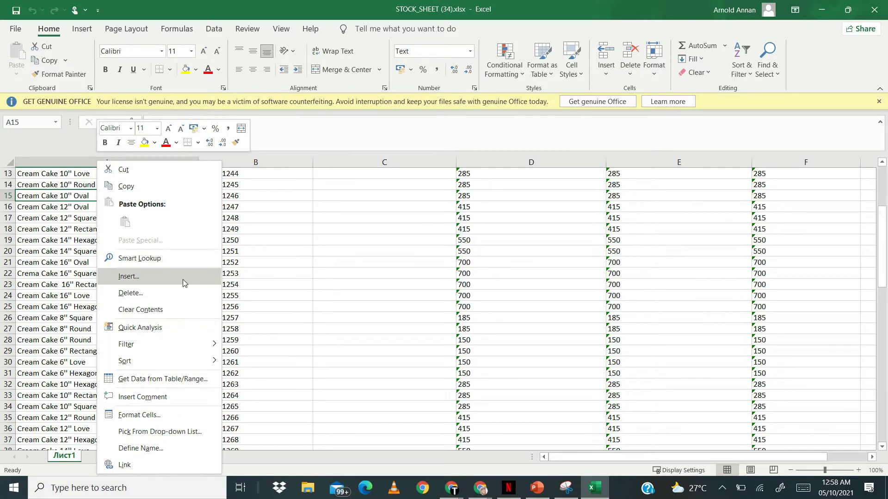
pyautogui.click(195, 280)
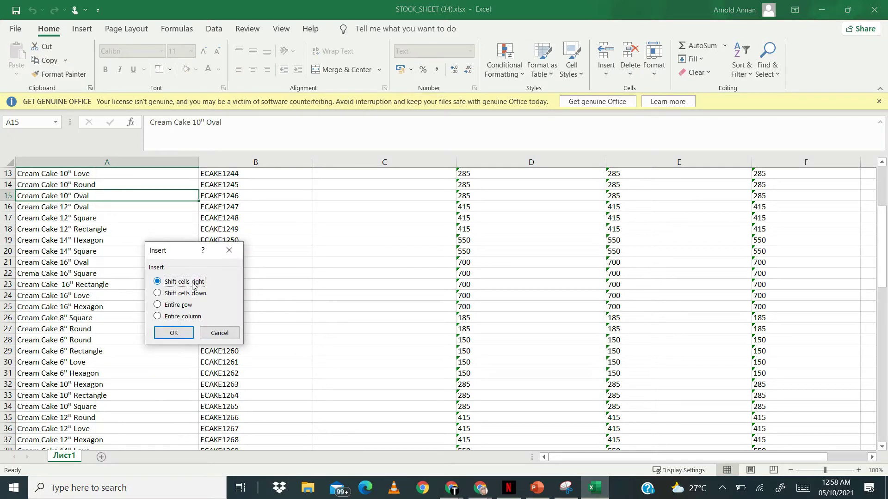
pyautogui.click(193, 294)
pyautogui.click(183, 333)
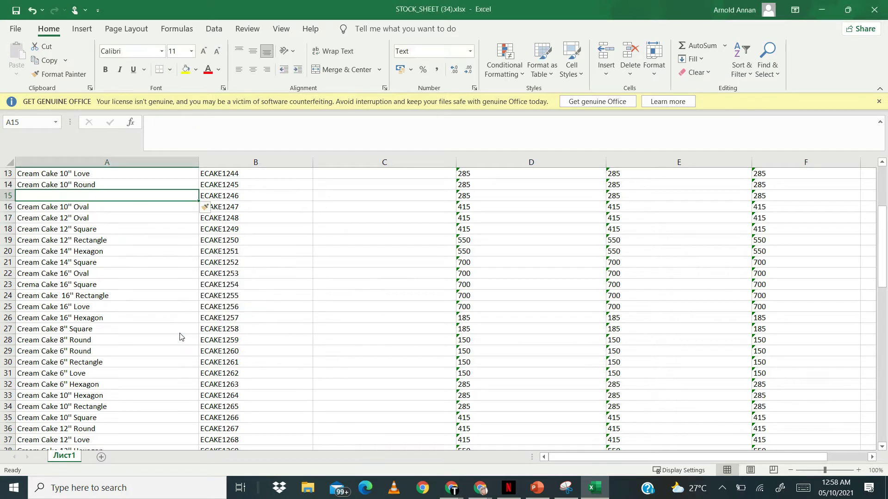
# Examine the rows around the blank cell A15 to compare the shifted product names with their batch numbers and prices.
pyautogui.press('Up')
pyautogui.press('Up')
pyautogui.press('Up')
pyautogui.press('Up')
pyautogui.press('Up')
pyautogui.press('Up')
pyautogui.press('Up')
pyautogui.press('Up')
pyautogui.press('Up')
pyautogui.press('Up')
pyautogui.press('Up')
pyautogui.press('Up')
pyautogui.press('Up')
pyautogui.press('Up')
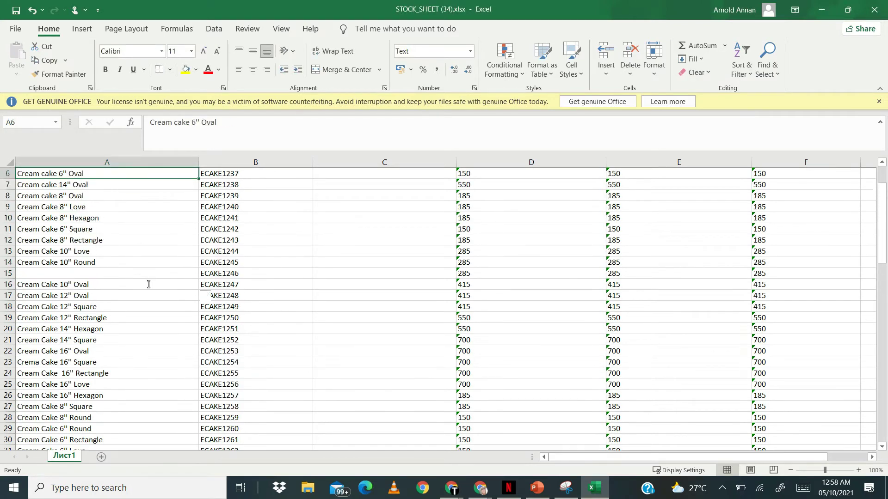
pyautogui.press('Down')
pyautogui.press('Down')
pyautogui.press('Down')
pyautogui.press('Down')
pyautogui.press('Down')
pyautogui.press('Down')
pyautogui.press('Down')
pyautogui.press('Down')
pyautogui.press('Down')
pyautogui.press('Down')
pyautogui.press('Down')
pyautogui.press('Down')
pyautogui.press('Down')
pyautogui.press('Down')
pyautogui.press('Down')
pyautogui.press('Down')
pyautogui.press('Down')
pyautogui.press('Down')
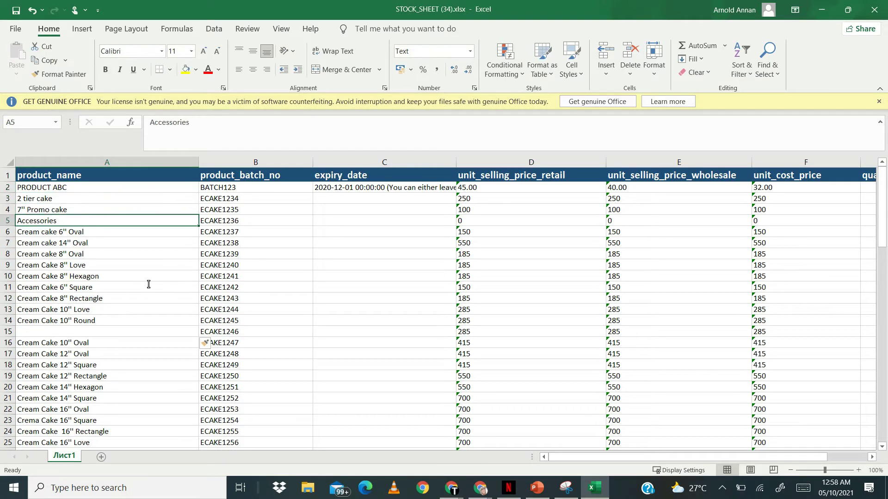
pyautogui.press('Up')
pyautogui.press('Up')
pyautogui.press('Up')
pyautogui.press('Up')
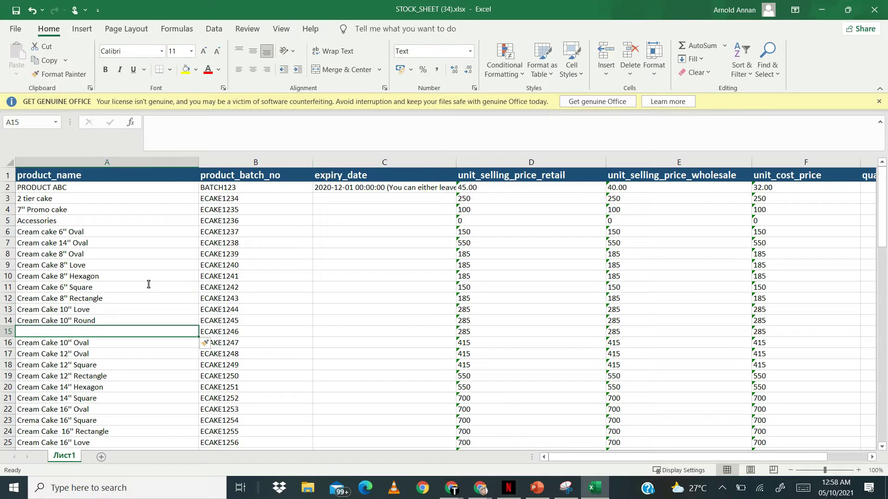
pyautogui.press('Right')
pyautogui.press('Left')
# Delete the blank cell A15 in the product_name column, shifting the cells below it up.
pyautogui.rightClick(141, 332)
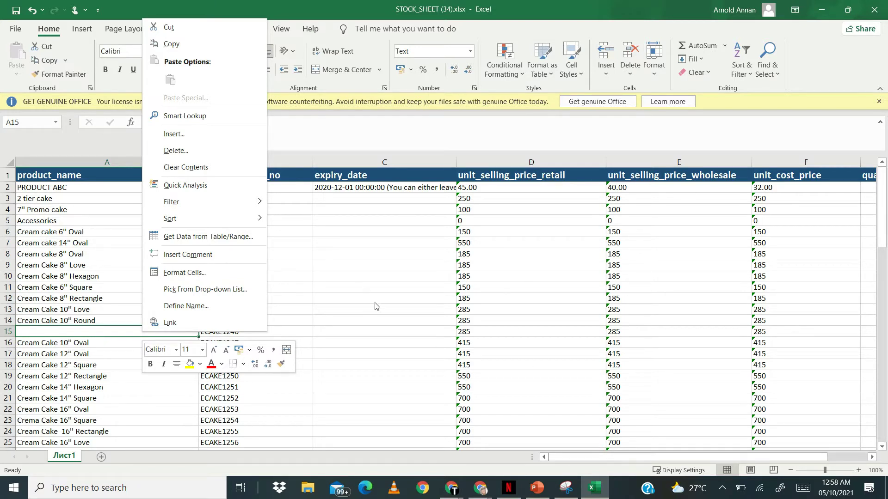
pyautogui.click(200, 150)
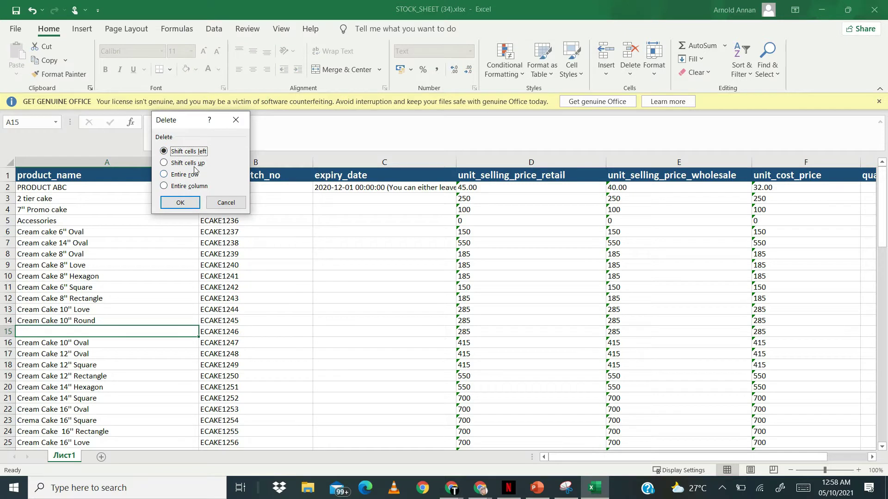
pyautogui.click(195, 165)
pyautogui.click(187, 203)
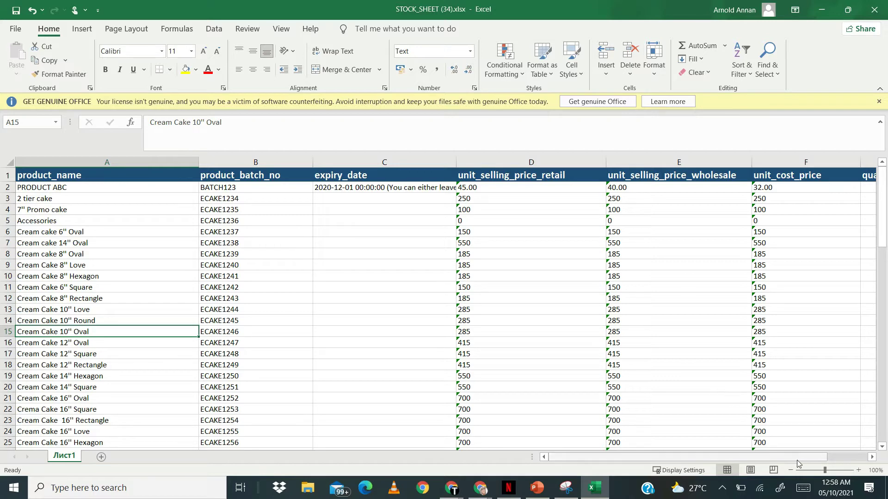
# Switch to EXCEL_IMPORT_GUIDE (1).pdf in Chrome and read the guidelines on empty fields, expiry dates and batch numbers.
pyautogui.moveTo(797, 459); pyautogui.dragTo(748, 459)
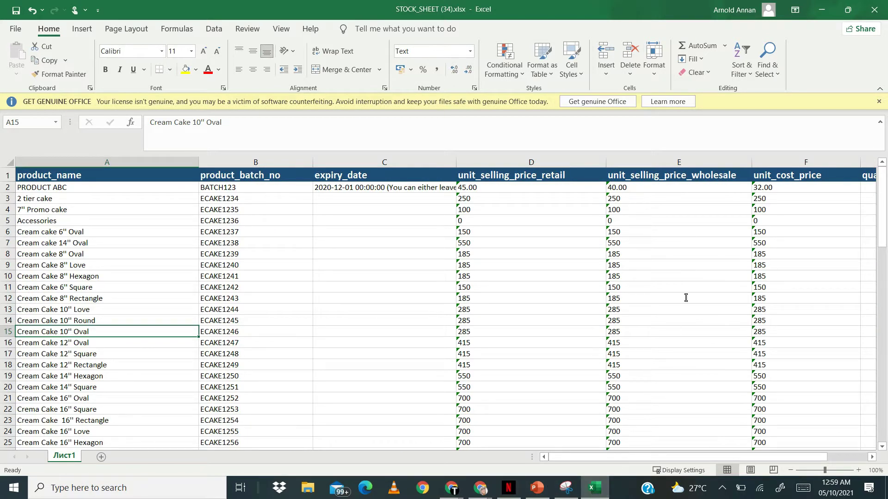
pyautogui.click(821, 9)
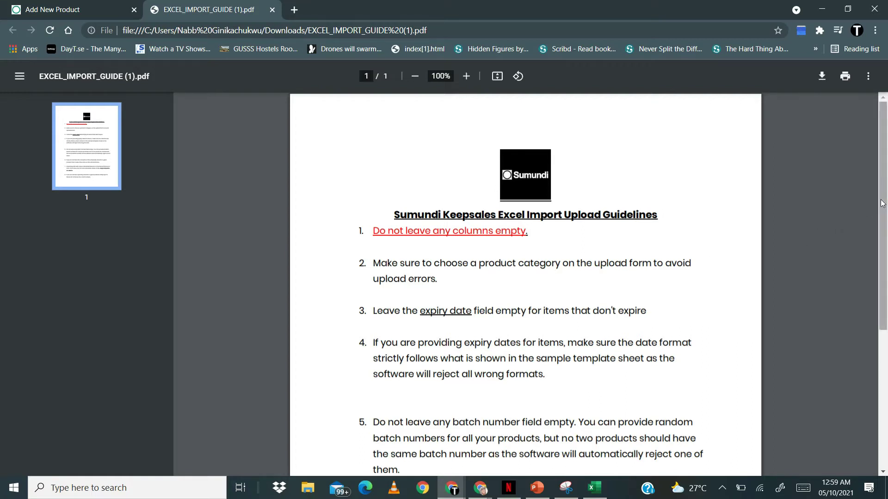
pyautogui.moveTo(882, 203); pyautogui.dragTo(881, 235)
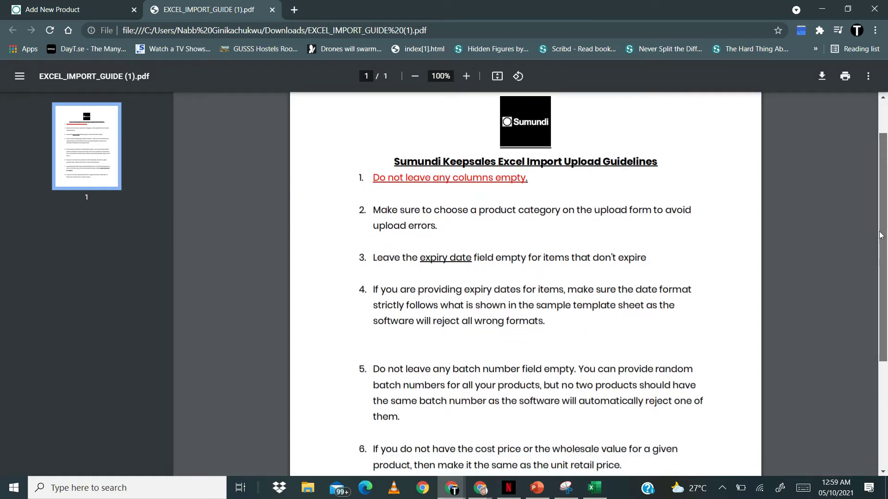
pyautogui.scroll(-1, 586, 426)
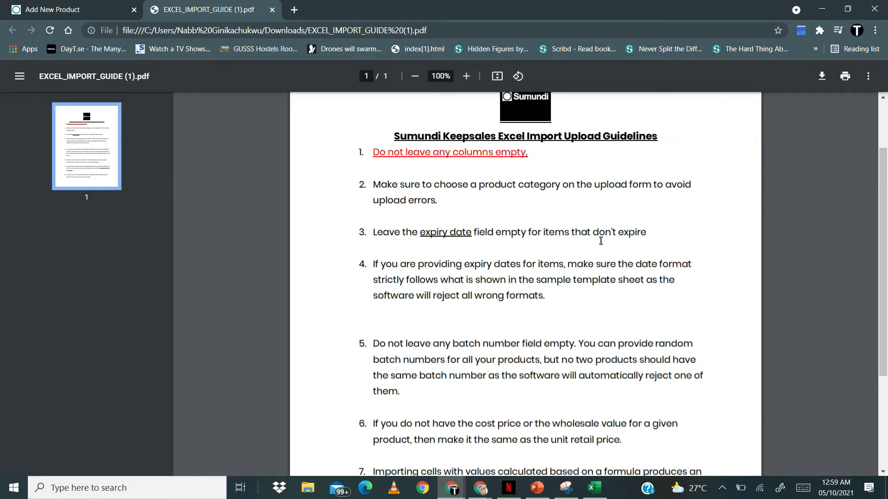
pyautogui.moveTo(594, 492)
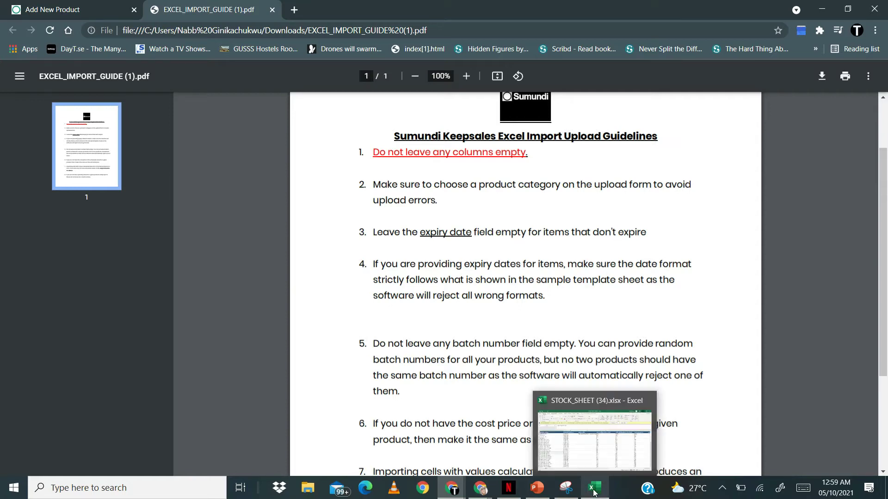
pyautogui.click(601, 420)
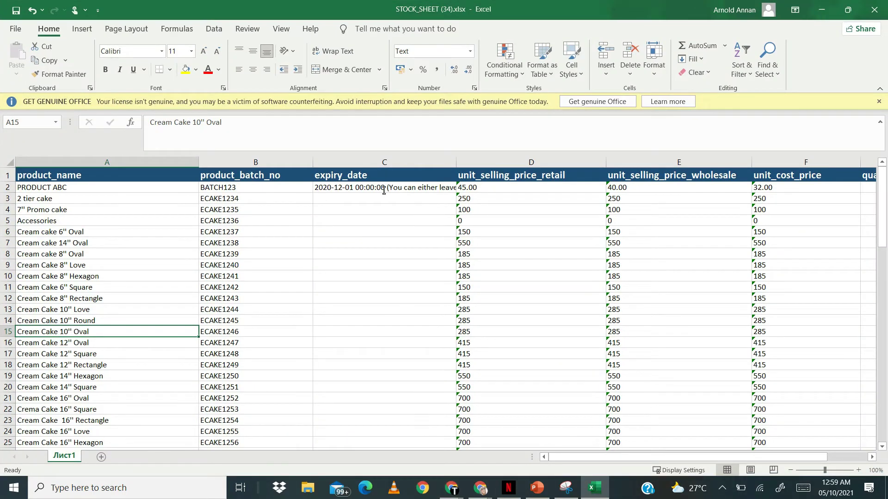
pyautogui.click(384, 190)
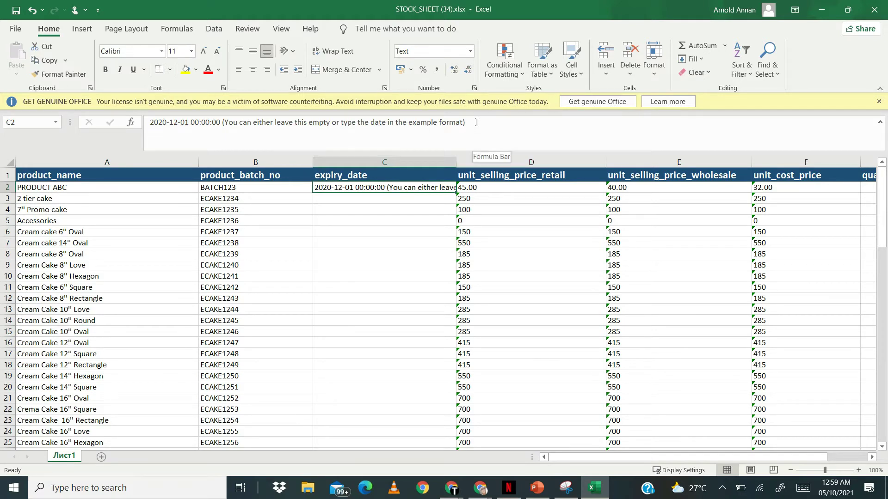
pyautogui.moveTo(472, 122); pyautogui.dragTo(222, 126)
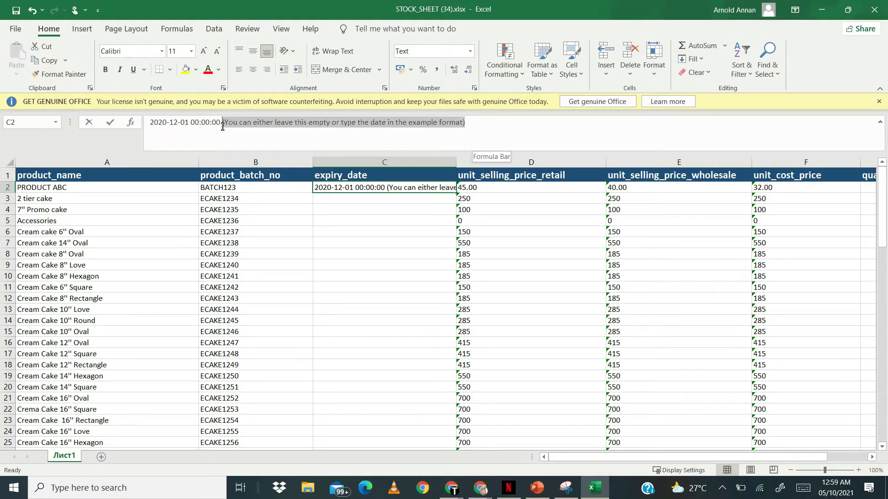
pyautogui.press('BackSpace')
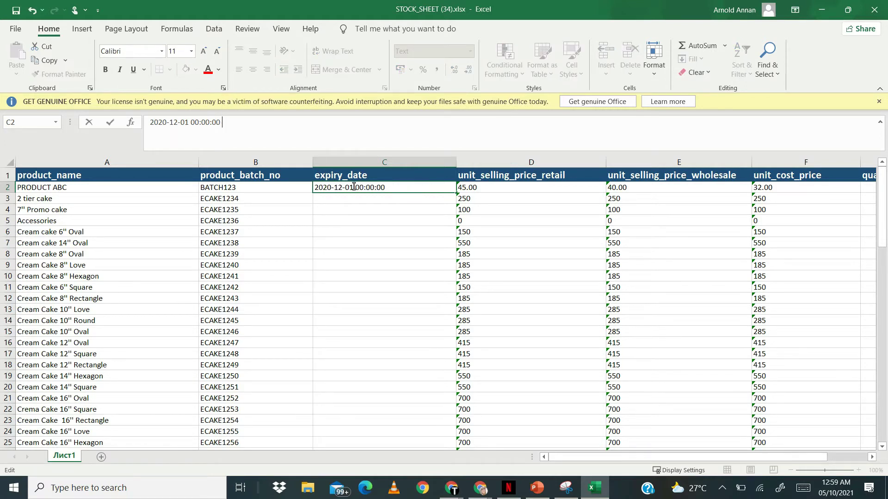
pyautogui.click(349, 191)
pyautogui.click(334, 203)
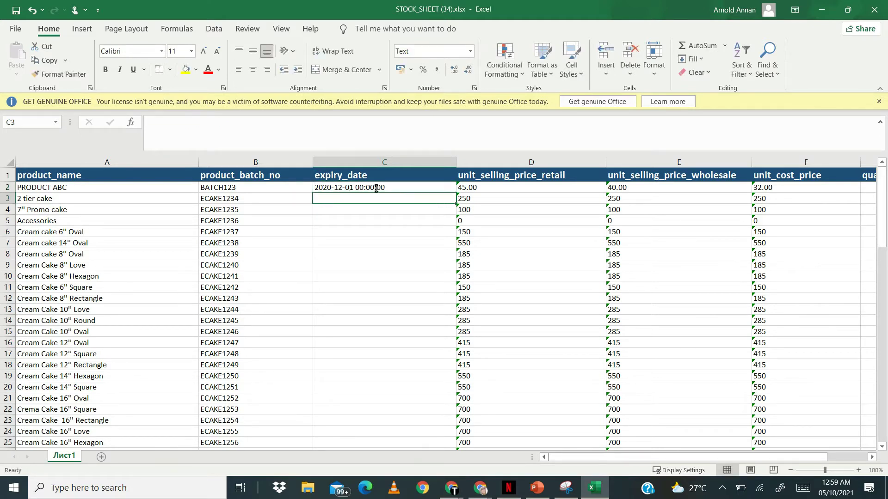
# Fill the sample expiry date from C2 down the expiry_date column across the cake product rows.
pyautogui.click(352, 187)
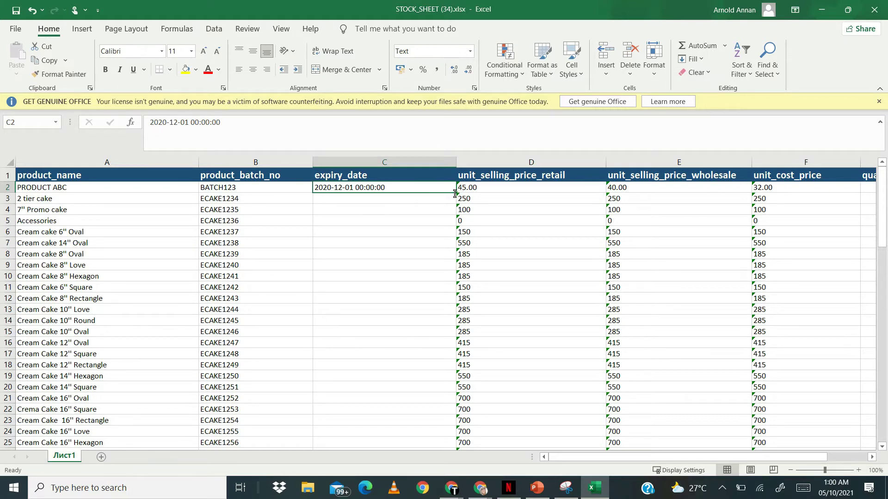
pyautogui.moveTo(455, 193); pyautogui.dragTo(410, 433)
pyautogui.hotkey('ctrl', 'c')
pyautogui.press('Up')
pyautogui.press('Down')
pyautogui.press('Down')
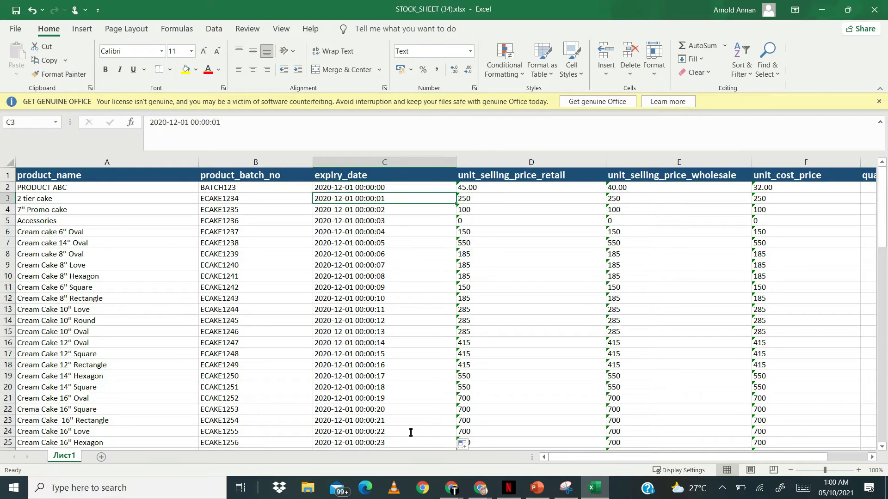
# Clear all the expiry dates in the expiry_date column, from C2 down to C84.
pyautogui.press('Up')
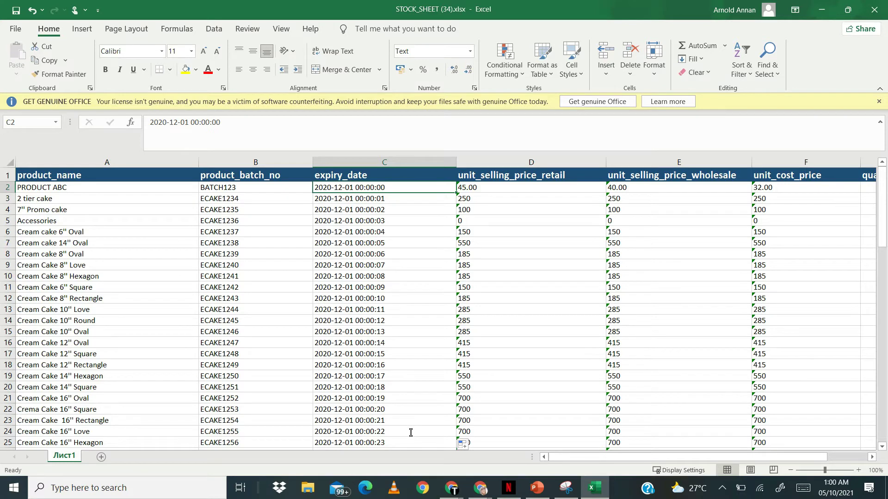
pyautogui.hotkey('shift', 'Down')
pyautogui.hotkey('shift', 'Down')
pyautogui.hotkey('shift', 'Down')
pyautogui.hotkey('shift', 'Down')
pyautogui.hotkey('shift', 'Down')
pyautogui.hotkey('shift', 'Down')
pyautogui.hotkey('shift', 'Down')
pyautogui.hotkey('shift', 'Down')
pyautogui.hotkey('shift', 'Down')
pyautogui.hotkey('shift', 'Down')
pyautogui.hotkey('shift', 'Down')
pyautogui.hotkey('shift', 'Down')
pyautogui.hotkey('shift', 'Down')
pyautogui.hotkey('shift', 'Down')
pyautogui.hotkey('shift', 'Down')
pyautogui.hotkey('shift', 'Down')
pyautogui.hotkey('shift', 'Down')
pyautogui.hotkey('shift', 'Down')
pyautogui.hotkey('shift', 'Down')
pyautogui.hotkey('shift', 'Down')
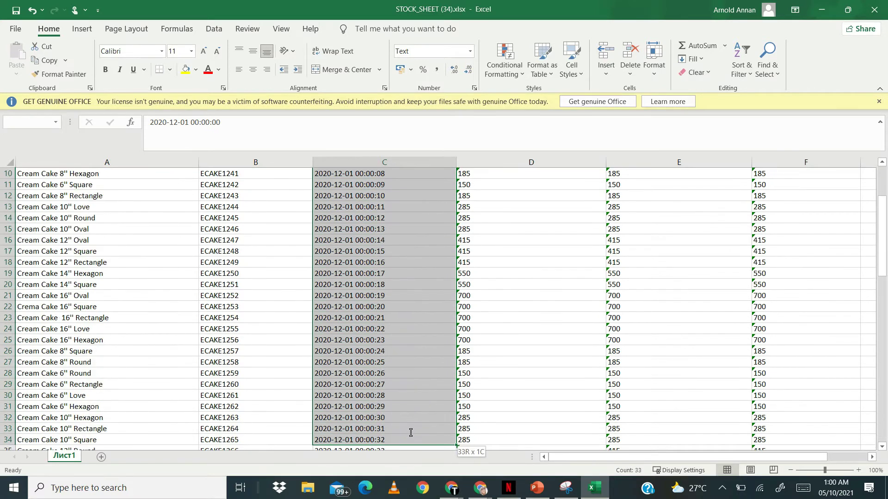
pyautogui.hotkey('shift', 'Down')
pyautogui.hotkey('shift', 'Down')
pyautogui.hotkey('shift', 'Down')
pyautogui.hotkey('shift', 'Down')
pyautogui.hotkey('shift', 'Down')
pyautogui.hotkey('shift', 'Down')
pyautogui.hotkey('shift', 'Down')
pyautogui.hotkey('shift', 'Down')
pyautogui.hotkey('shift', 'Down')
pyautogui.hotkey('shift', 'Down')
pyautogui.hotkey('shift', 'Down')
pyautogui.hotkey('shift', 'Down')
pyautogui.hotkey('shift', 'Down')
pyautogui.hotkey('shift', 'Down')
pyautogui.hotkey('shift', 'Down')
pyautogui.hotkey('shift', 'Down')
pyautogui.hotkey('shift', 'Down')
pyautogui.hotkey('shift', 'Down')
pyautogui.hotkey('shift', 'Down')
pyautogui.hotkey('shift', 'Down')
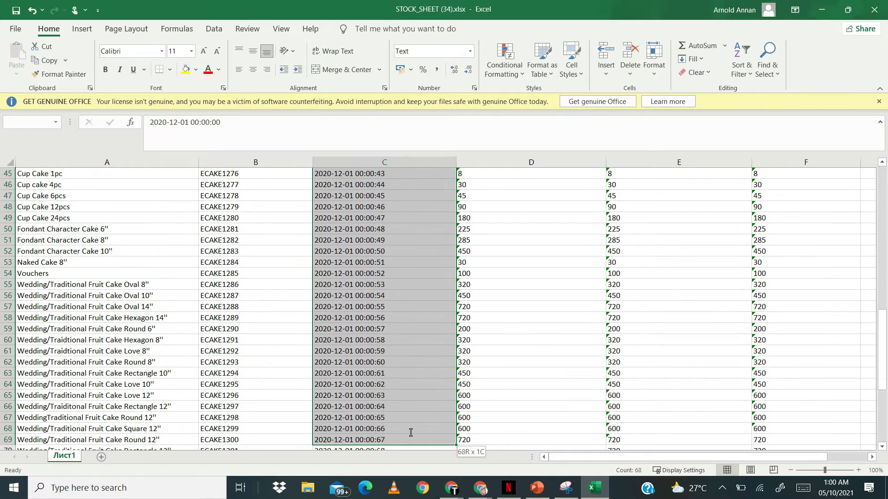
pyautogui.hotkey('shift', 'Down')
pyautogui.hotkey('shift', 'Down')
pyautogui.hotkey('shift', 'Down')
pyautogui.hotkey('shift', 'Down')
pyautogui.hotkey('shift', 'Down')
pyautogui.hotkey('shift', 'Down')
pyautogui.hotkey('shift', 'Down')
pyautogui.hotkey('shift', 'Down')
pyautogui.hotkey('shift', 'Down')
pyautogui.hotkey('shift', 'Down')
pyautogui.hotkey('shift', 'Down')
pyautogui.hotkey('shift', 'Down')
pyautogui.hotkey('shift', 'Down')
pyautogui.hotkey('shift', 'Down')
pyautogui.hotkey('shift', 'Down')
pyautogui.hotkey('shift', 'Down')
pyautogui.hotkey('shift', 'Down')
pyautogui.hotkey('shift', 'Down')
pyautogui.hotkey('shift', 'Down')
pyautogui.hotkey('shift', 'Down')
pyautogui.hotkey('shift', 'Up')
pyautogui.hotkey('shift', 'Up')
pyautogui.hotkey('shift', 'Up')
pyautogui.hotkey('shift', 'Up')
pyautogui.hotkey('shift', 'Up')
pyautogui.hotkey('shift', 'Up')
pyautogui.hotkey('shift', 'Up')
pyautogui.hotkey('shift', 'Up')
pyautogui.hotkey('shift', 'Up')
pyautogui.hotkey('shift', 'Up')
pyautogui.hotkey('shift', 'Up')
pyautogui.hotkey('shift', 'Up')
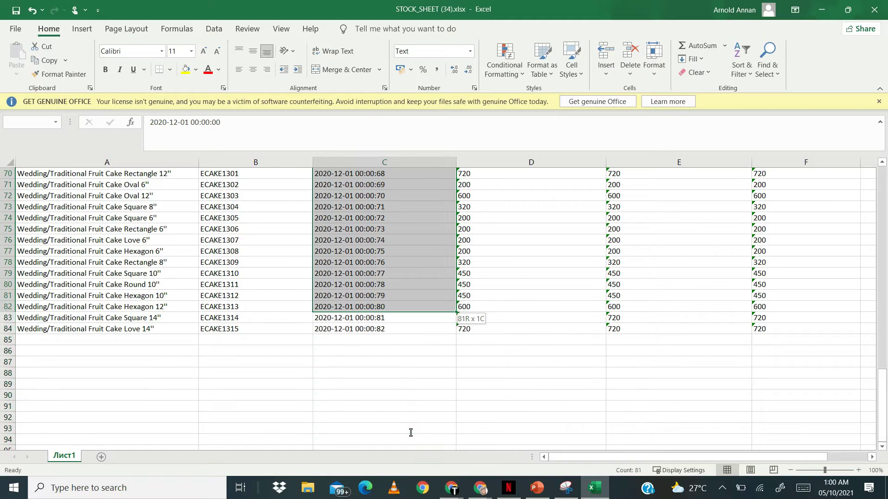
pyautogui.hotkey('shift', 'Down')
pyautogui.hotkey('shift', 'Down')
pyautogui.press('Delete')
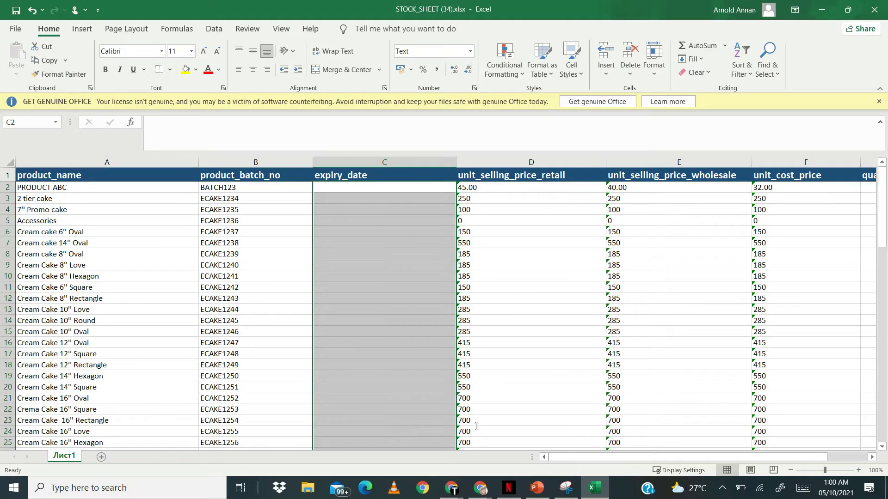
# Switch to EXCEL_IMPORT_GUIDE (1).pdf in Chrome, read the expiry date guidelines, and return to the stock sheet in Excel.
pyautogui.click(483, 204)
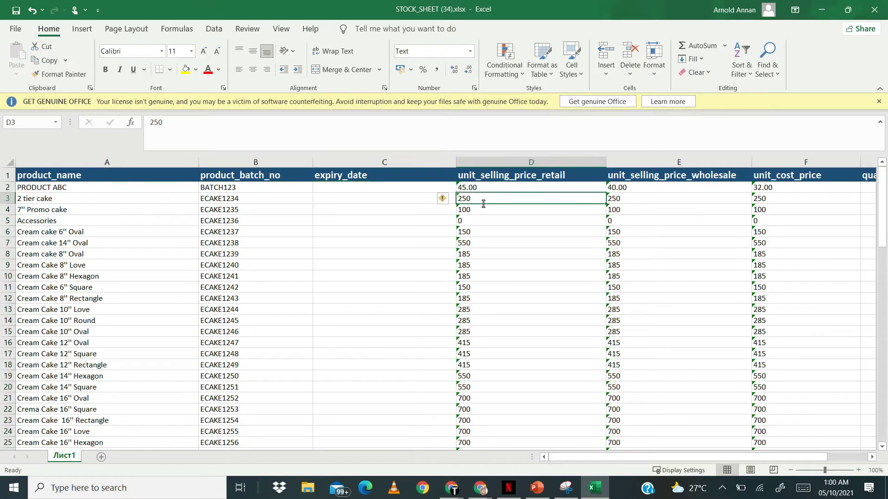
pyautogui.click(387, 188)
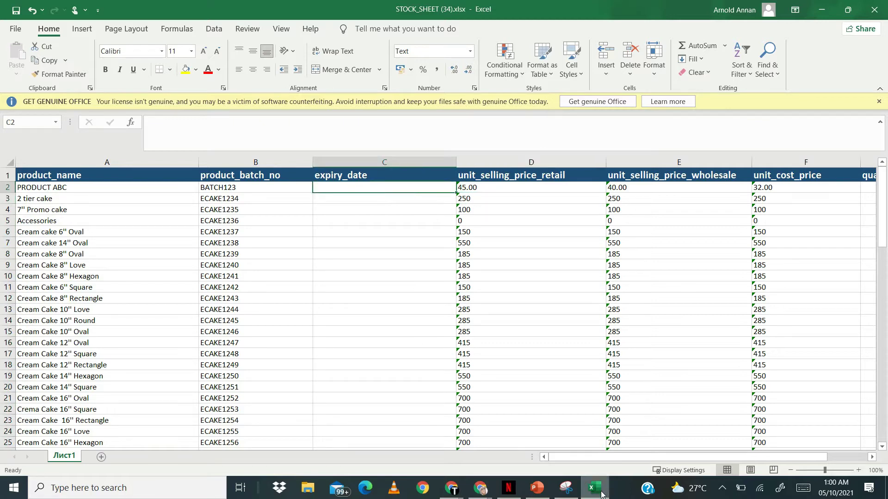
pyautogui.click(824, 10)
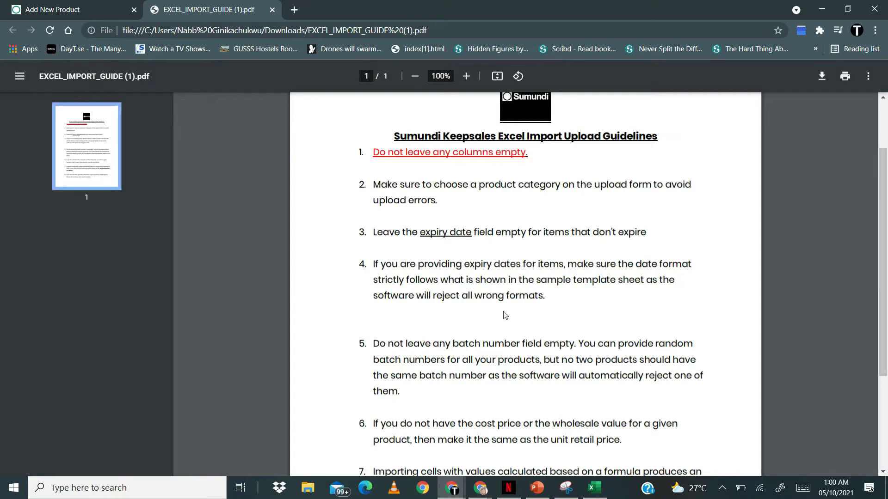
pyautogui.click(594, 488)
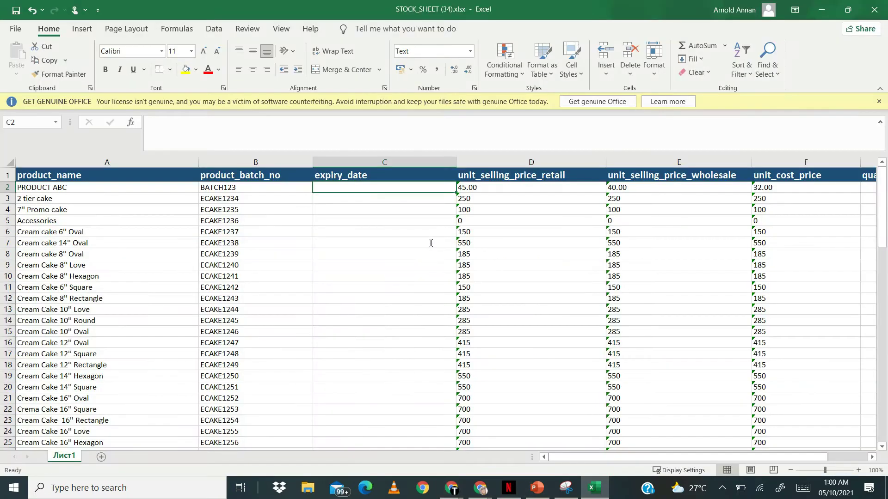
# Undo the clearing of the expiry_date column and review the PRODUCT ABC sample row.
pyautogui.hotkey('ctrl', 'v')
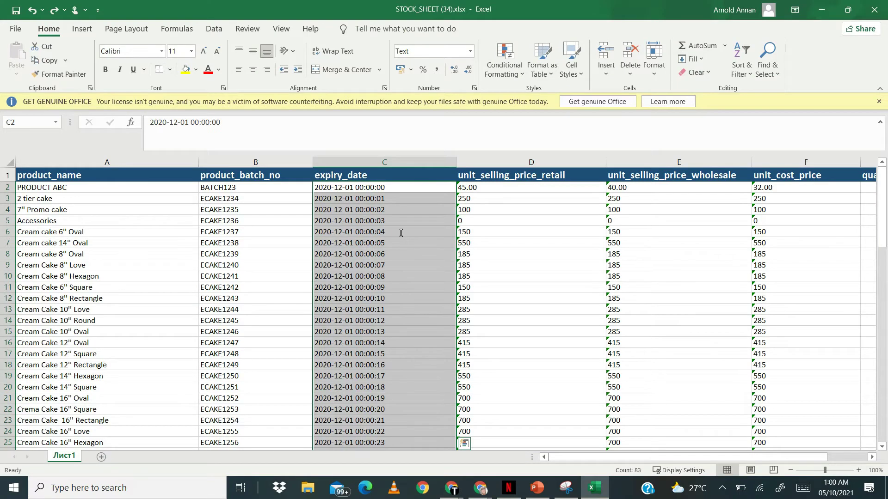
pyautogui.click(395, 187)
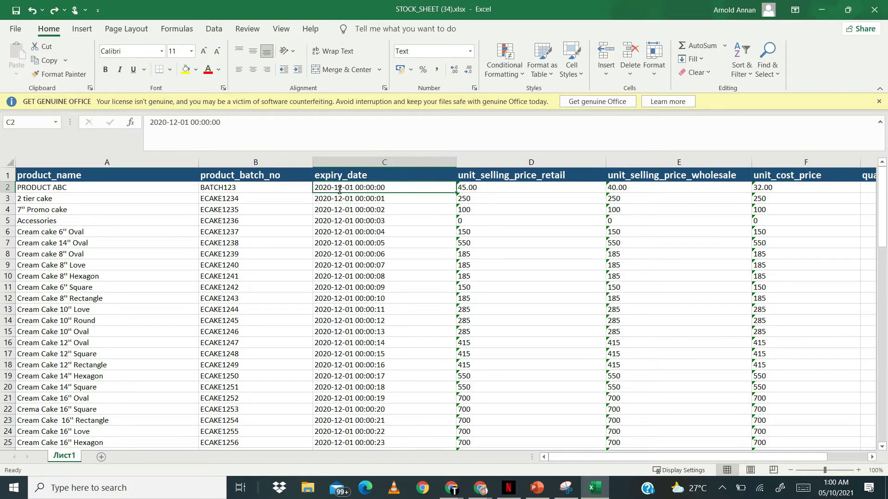
pyautogui.click(99, 198)
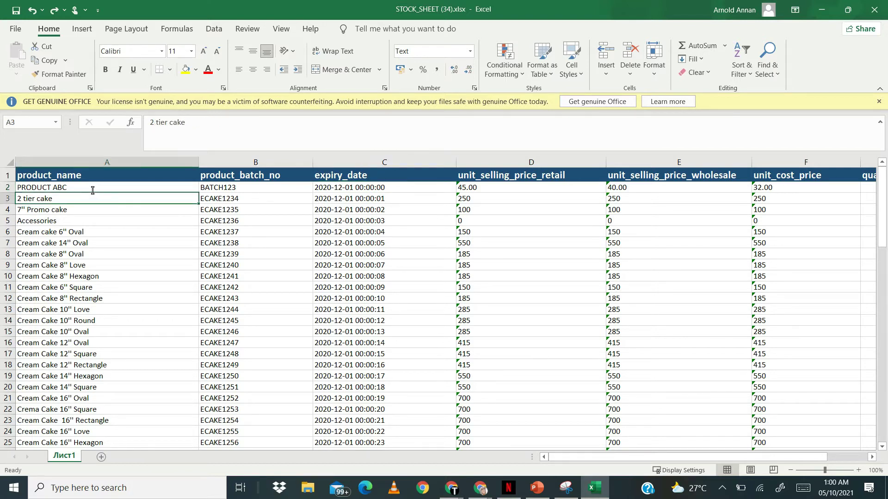
pyautogui.click(92, 190)
pyautogui.press('Right')
pyautogui.press('Right')
pyautogui.press('Left')
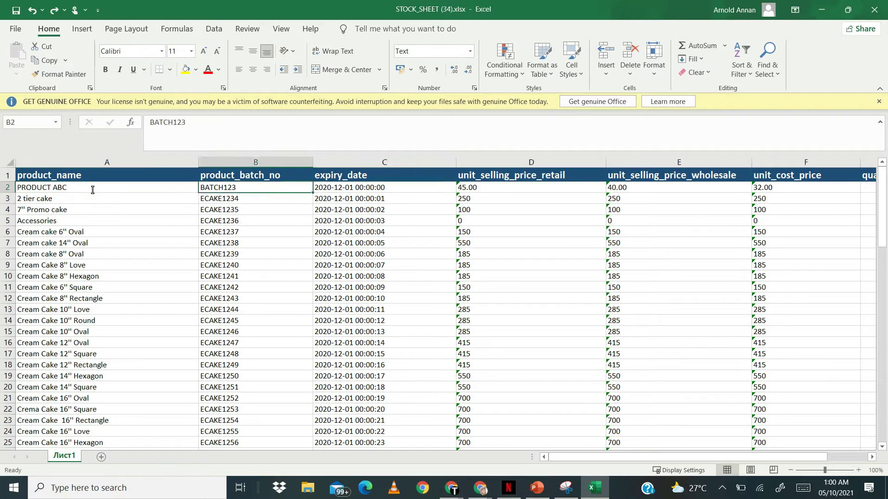
pyautogui.doubleClick(325, 189)
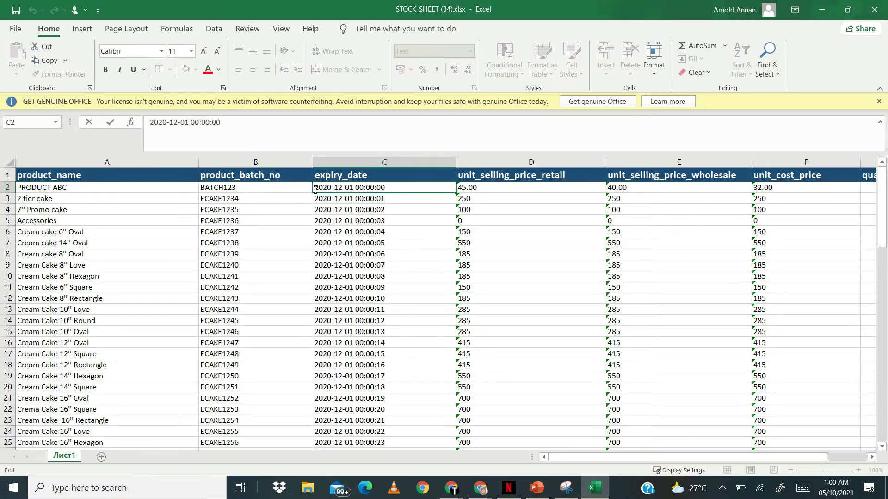
pyautogui.moveTo(315, 189); pyautogui.dragTo(330, 189)
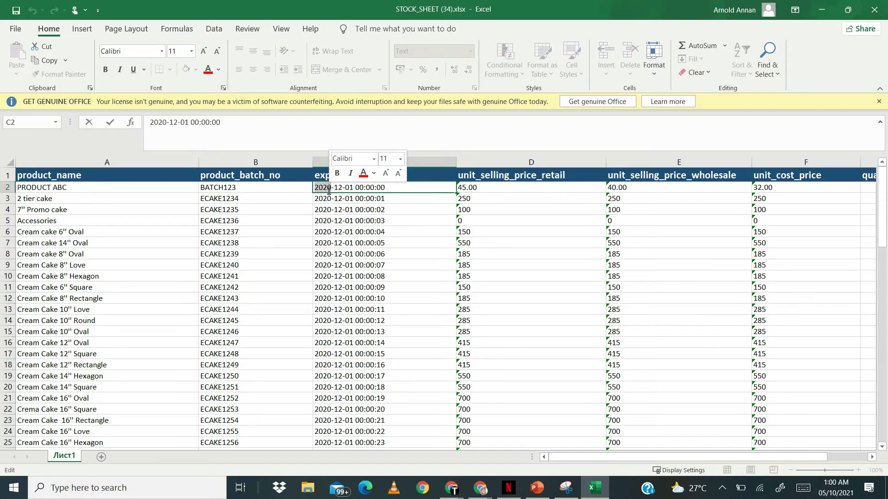
pyautogui.write('2022')
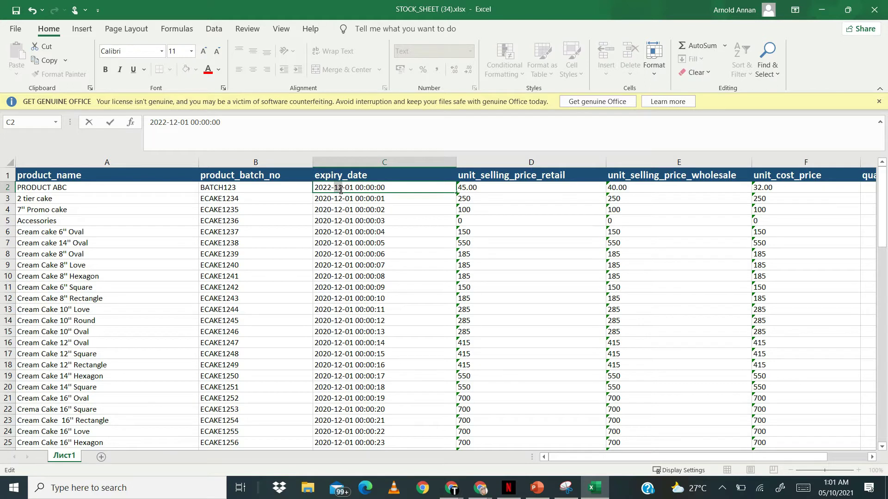
pyautogui.moveTo(340, 189); pyautogui.dragTo(353, 190)
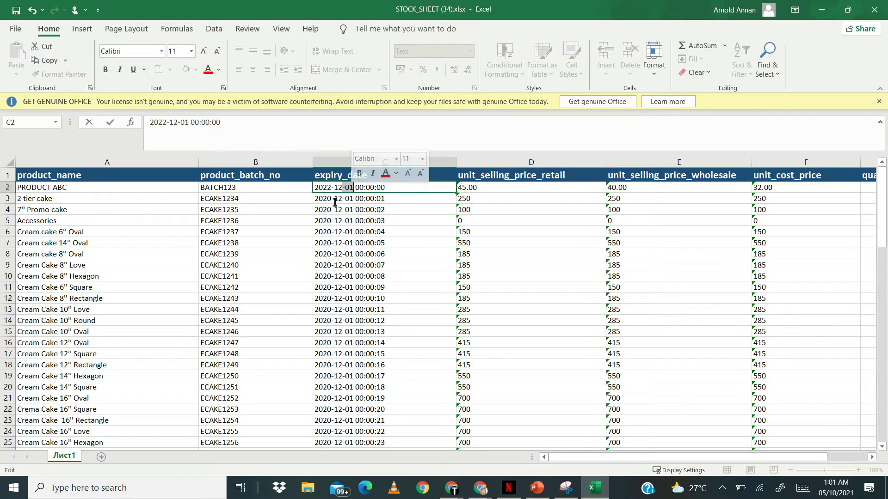
pyautogui.click(336, 200)
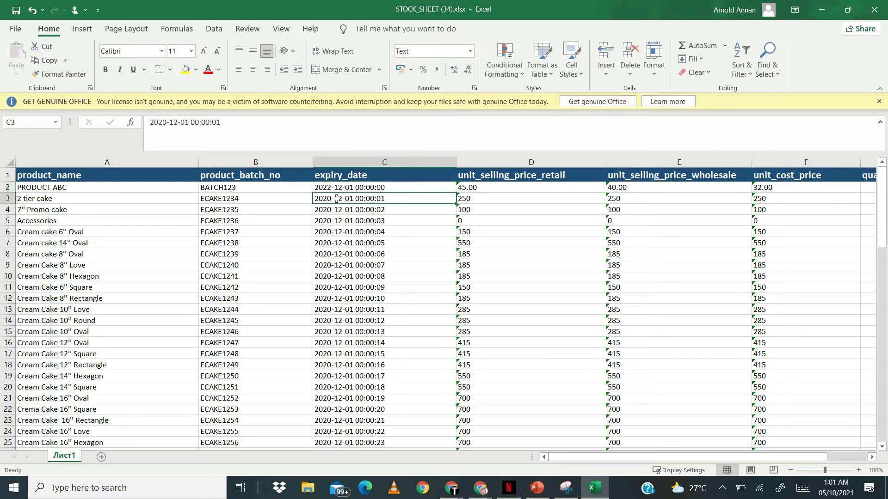
# Replace the hyphens in C3's expiry date with slashes, making it 2020/12/01 00:00:01, as a wrong format example.
pyautogui.doubleClick(334, 202)
pyautogui.press('BackSpace')
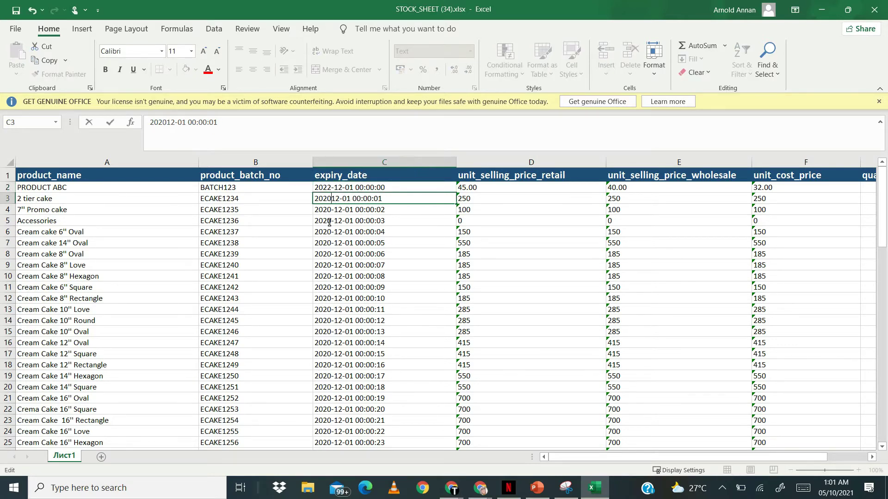
pyautogui.write('/')
pyautogui.press('BackSpace')
pyautogui.write('/12/')
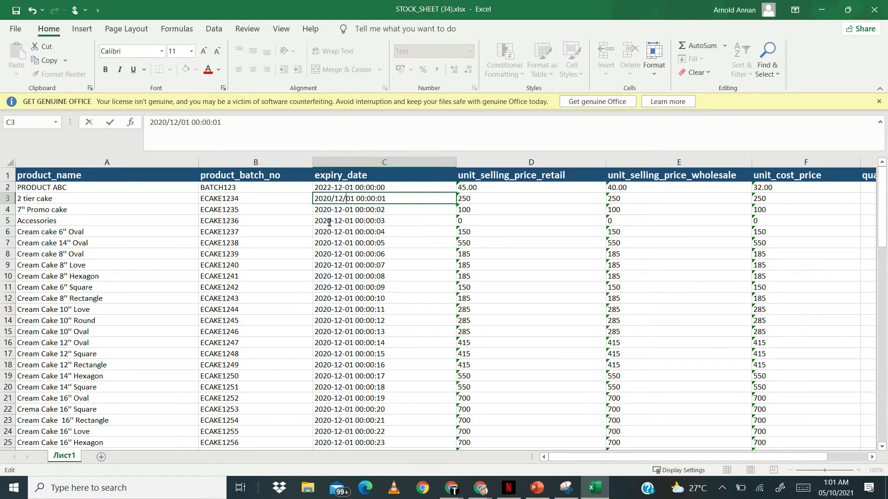
# Rewrite the date part in C3 as "20th december 2022" in front of the time, as another wrong format example.
pyautogui.press('BackSpace')
pyautogui.press('BackSpace')
pyautogui.press('BackSpace')
pyautogui.press('BackSpace')
pyautogui.press('BackSpace')
pyautogui.press('BackSpace')
pyautogui.press('BackSpace')
pyautogui.press('BackSpace')
pyautogui.press('BackSpace')
pyautogui.press('BackSpace')
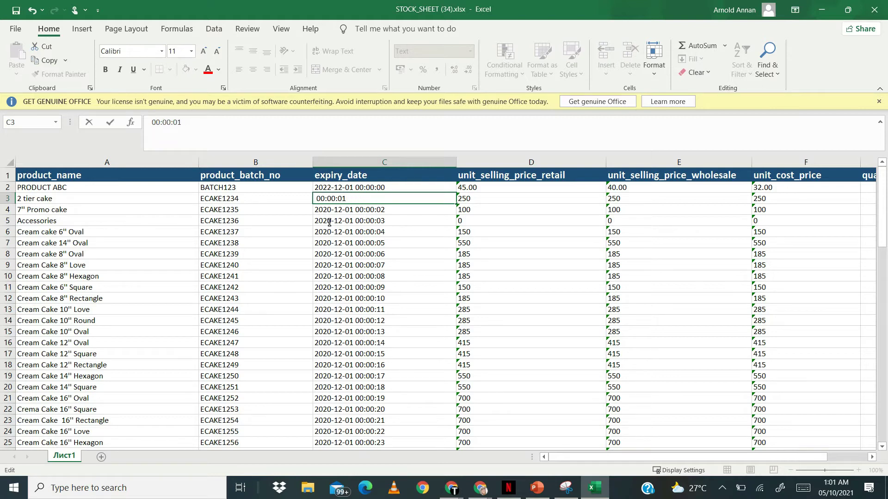
pyautogui.write('2oth decemb')
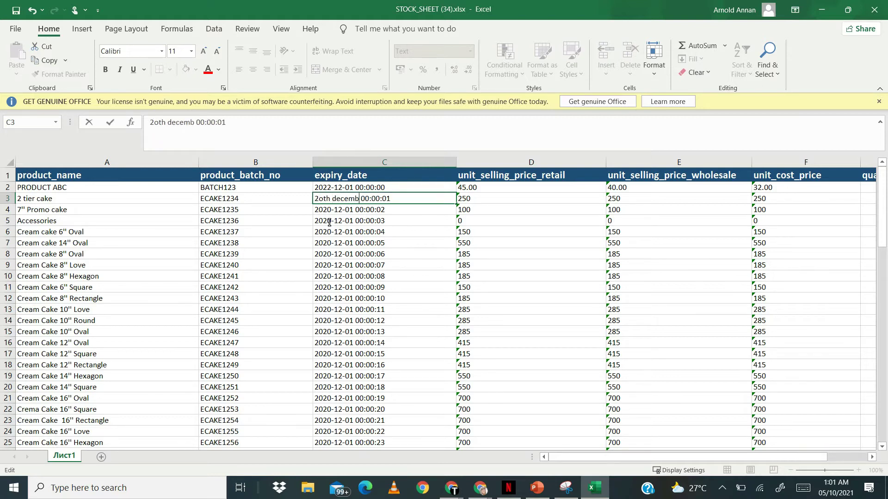
pyautogui.press('BackSpace')
pyautogui.press('BackSpace')
pyautogui.press('BackSpace')
pyautogui.press('BackSpace')
pyautogui.press('BackSpace')
pyautogui.press('BackSpace')
pyautogui.press('BackSpace')
pyautogui.press('BackSpace')
pyautogui.press('BackSpace')
pyautogui.press('BackSpace')
pyautogui.write('-')
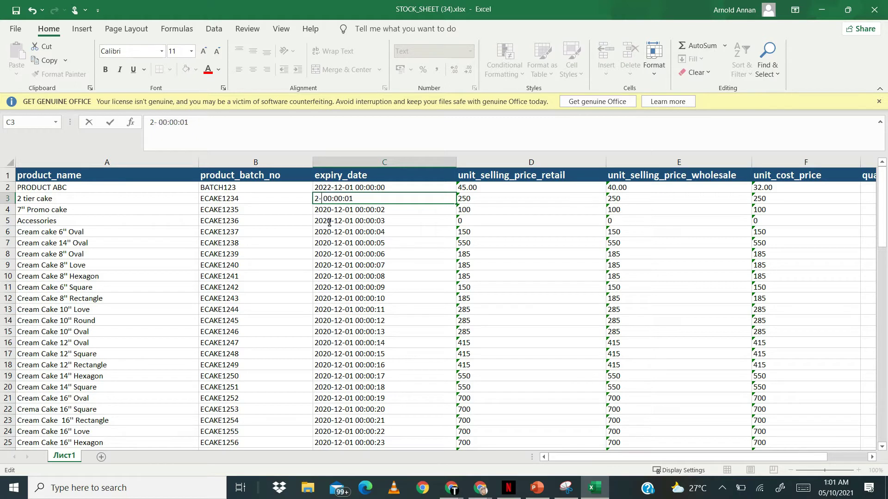
pyautogui.press('BackSpace')
pyautogui.write('0th decem')
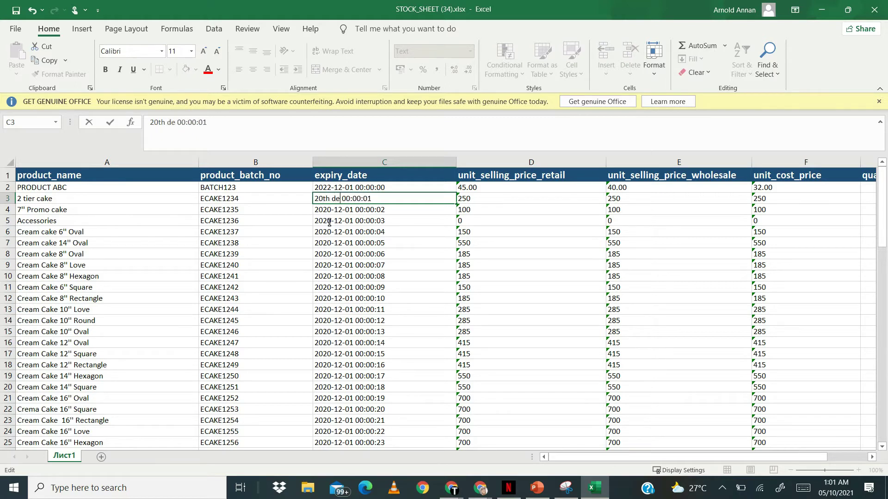
pyautogui.write('ber 2022')
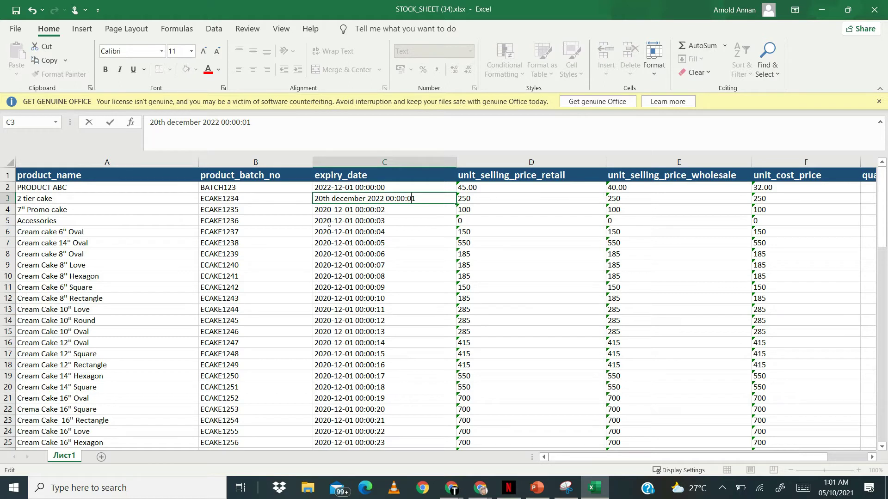
# Clear the whole expiry date entry in C3 for the 2 tier cake.
pyautogui.hotkey('shift', 'Left')
pyautogui.hotkey('shift', 'Left')
pyautogui.hotkey('shift', 'Left')
pyautogui.hotkey('shift', 'Left')
pyautogui.hotkey('shift', 'Left')
pyautogui.hotkey('shift', 'Left')
pyautogui.hotkey('shift', 'Left')
pyautogui.hotkey('shift', 'Left')
pyautogui.hotkey('shift', 'Left')
pyautogui.hotkey('shift', 'Left')
pyautogui.hotkey('shift', 'Left')
pyautogui.hotkey('shift', 'Left')
pyautogui.hotkey('shift', 'Left')
pyautogui.hotkey('shift', 'Left')
pyautogui.hotkey('shift', 'Left')
pyautogui.hotkey('shift', 'Left')
pyautogui.hotkey('shift', 'Left')
pyautogui.hotkey('shift', 'Left')
pyautogui.hotkey('shift', 'Left')
pyautogui.hotkey('shift', 'Left')
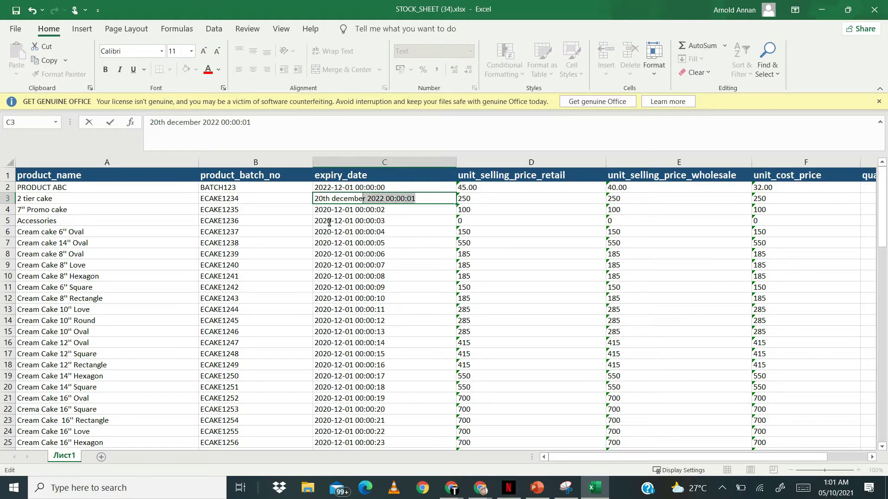
pyautogui.press('BackSpace')
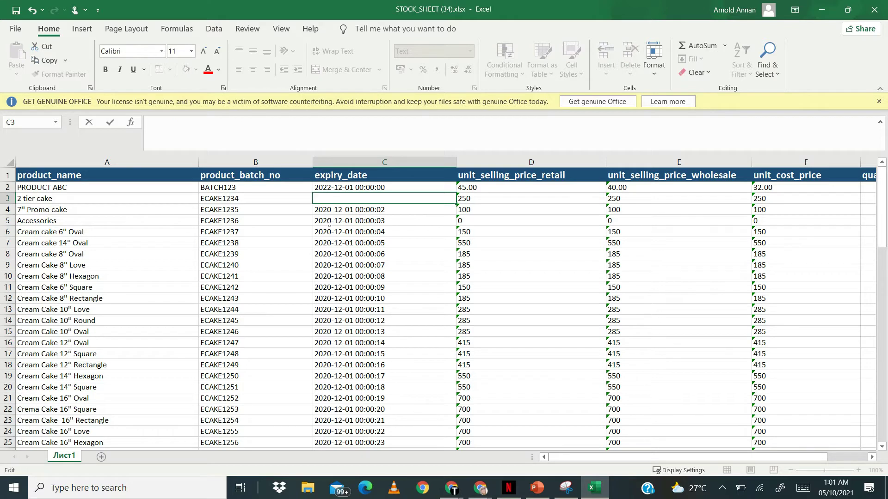
pyautogui.click(398, 189)
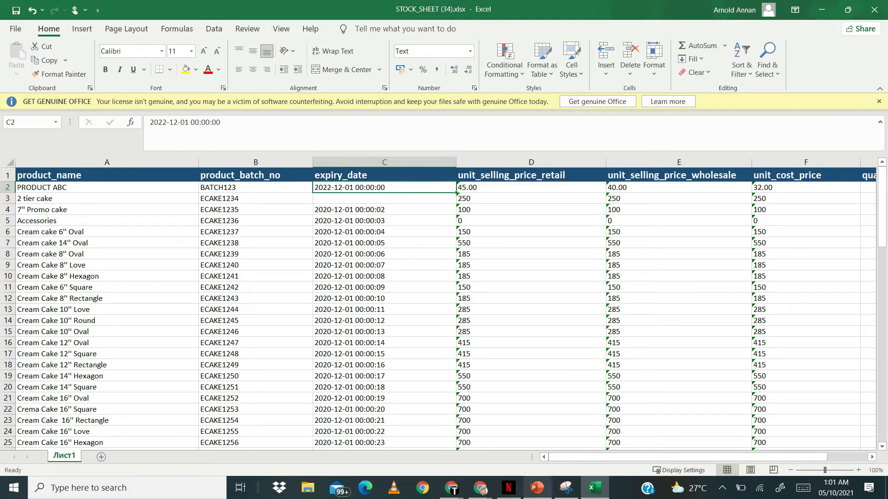
# Switch to the import guide in Chrome, read the guidelines on batch numbers, and return to the Excel stock sheet.
pyautogui.click(821, 10)
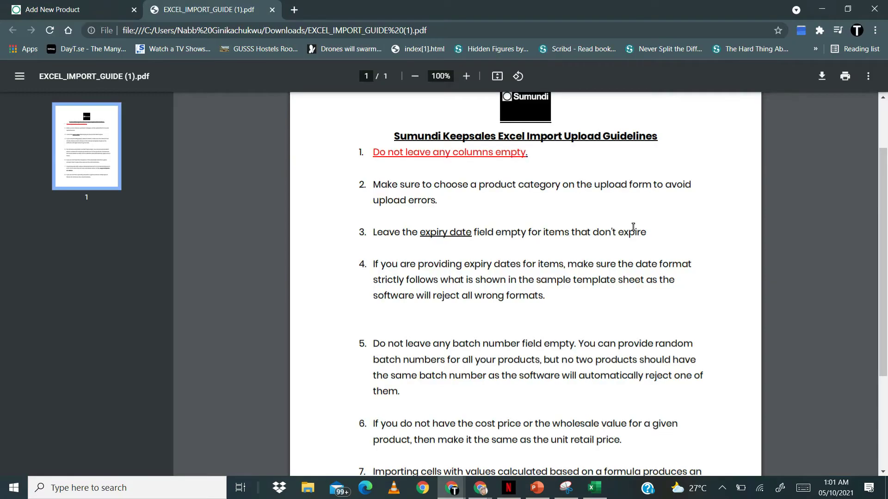
pyautogui.scroll(-3, 552, 279)
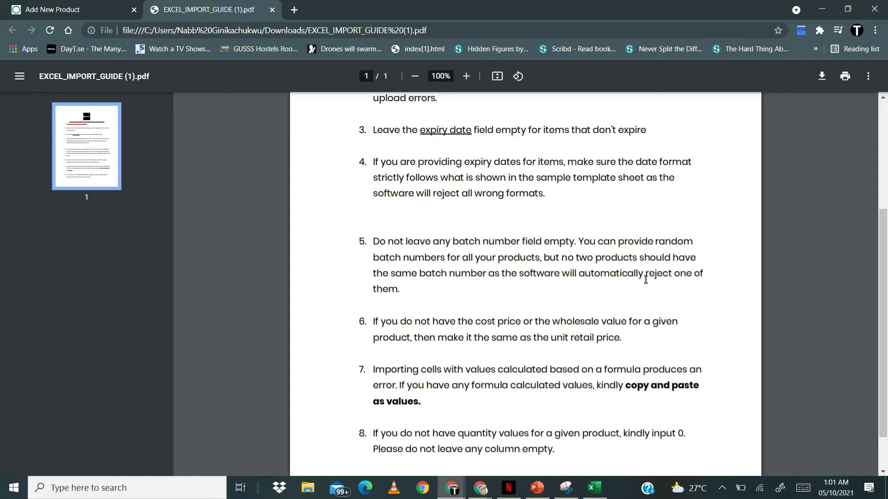
pyautogui.click(591, 490)
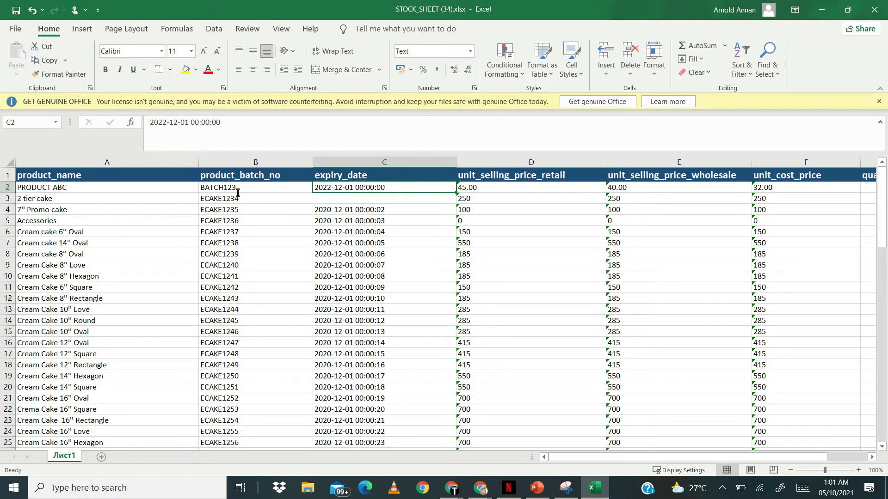
# Replace the batch number of PRODUCT ABC in B2 with LMPC1234.
pyautogui.click(234, 203)
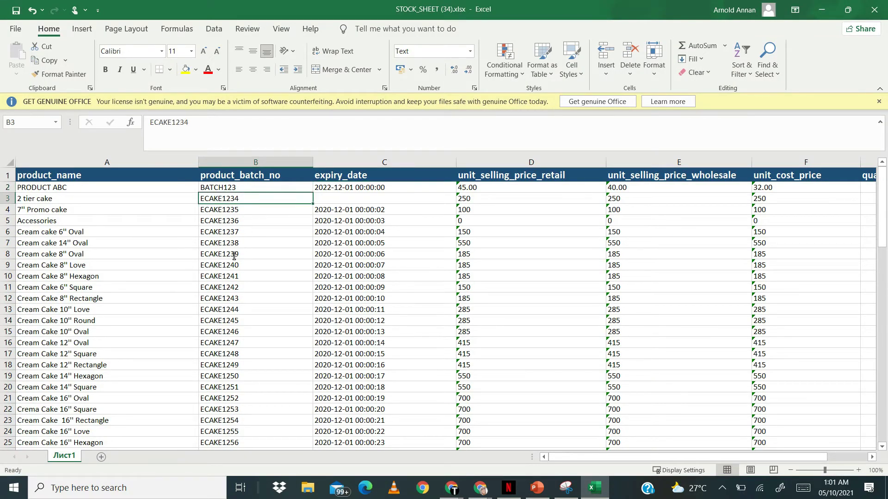
pyautogui.click(232, 213)
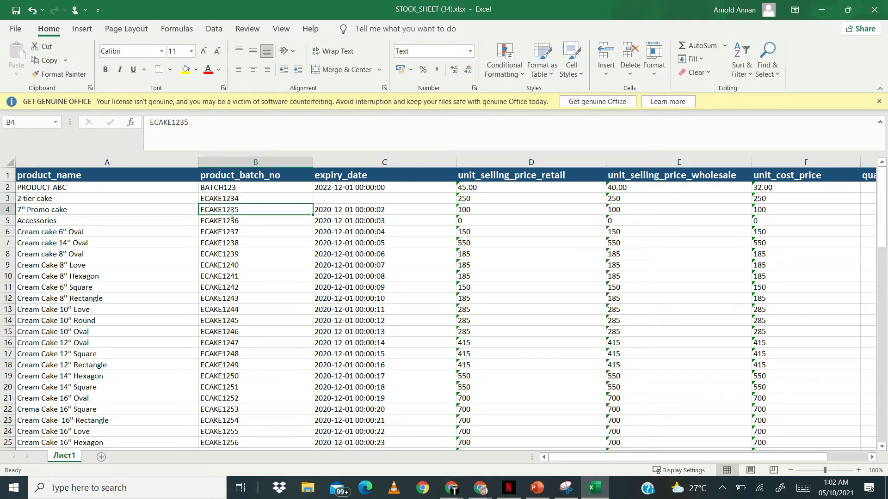
pyautogui.click(250, 189)
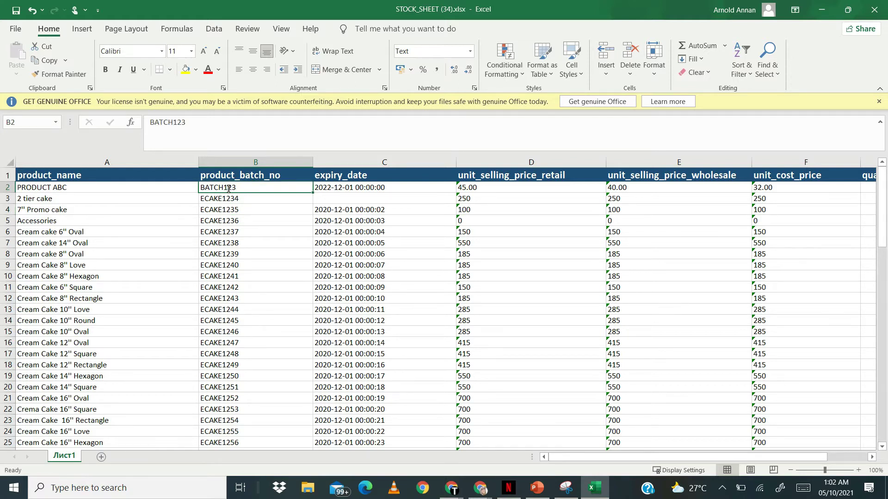
pyautogui.doubleClick(227, 188)
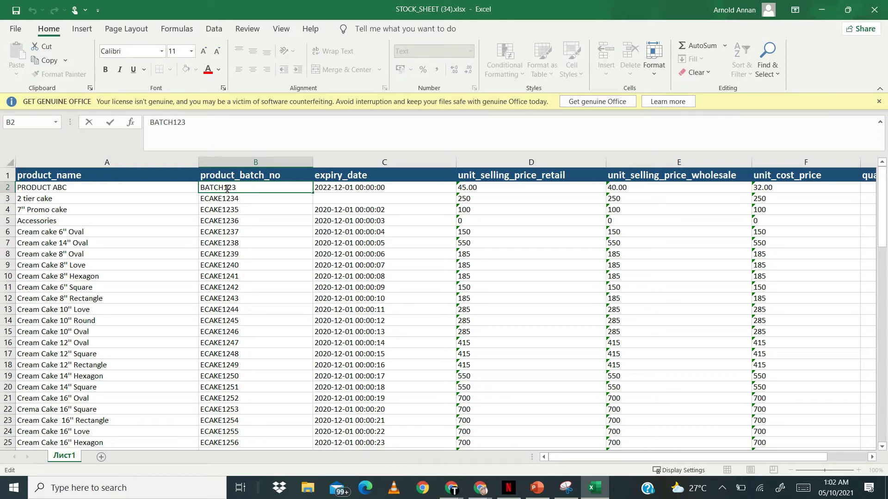
pyautogui.hotkey('shift', 'Left')
pyautogui.hotkey('shift', 'Left')
pyautogui.hotkey('shift', 'Left')
pyautogui.hotkey('shift', 'Left')
pyautogui.hotkey('shift', 'Left')
pyautogui.hotkey('shift', 'Left')
pyautogui.write('Impc')
pyautogui.press('BackSpace')
pyautogui.press('BackSpace')
pyautogui.press('BackSpace')
pyautogui.press('BackSpace')
pyautogui.write('M')
pyautogui.write('L')
pyautogui.write('PC')
# Fill the batch number series from B2 down column B to the last product in row 84, ending at LMPC1316.
pyautogui.moveTo(313, 193); pyautogui.dragTo(307, 470)
pyautogui.moveTo(307, 470); pyautogui.dragTo(282, 431)
pyautogui.hotkey('ctrl', 'Up')
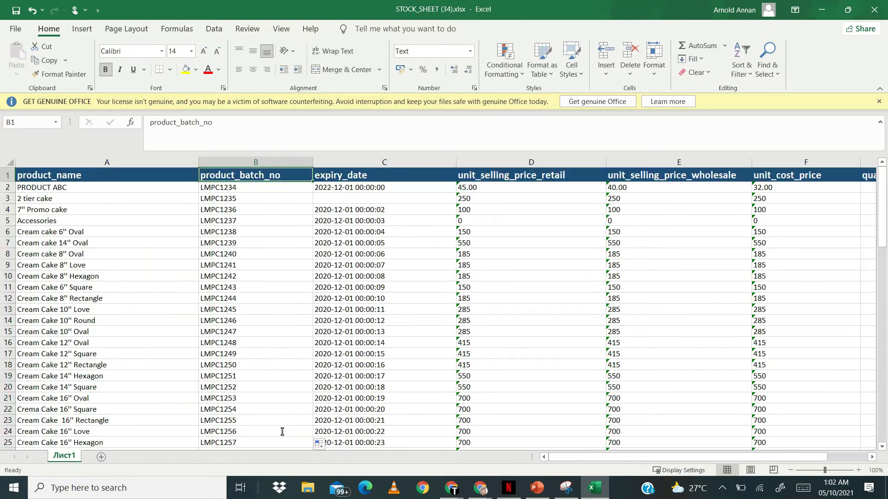
pyautogui.press('Down')
pyautogui.press('Down')
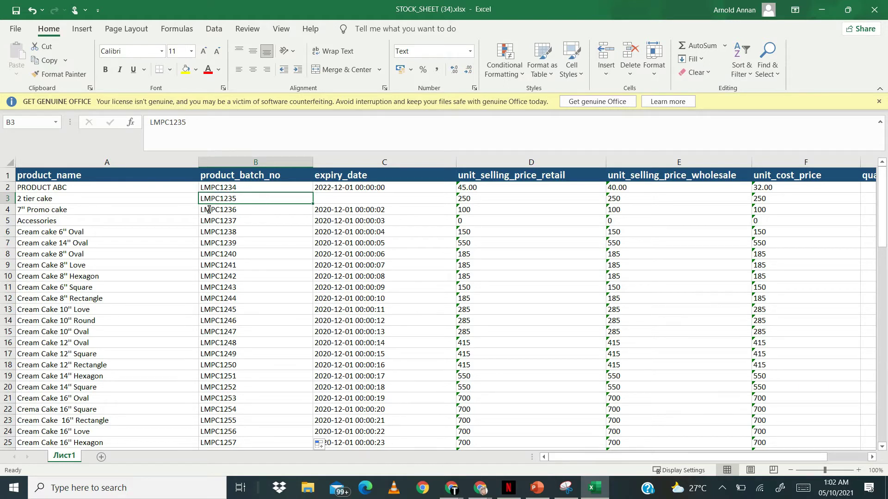
# Change the batch numbers of the 2 tier cake in B3 and the 7" Promo cake in B4 to LMPC1234 as duplicate examples.
pyautogui.doubleClick(242, 200)
pyautogui.press('BackSpace')
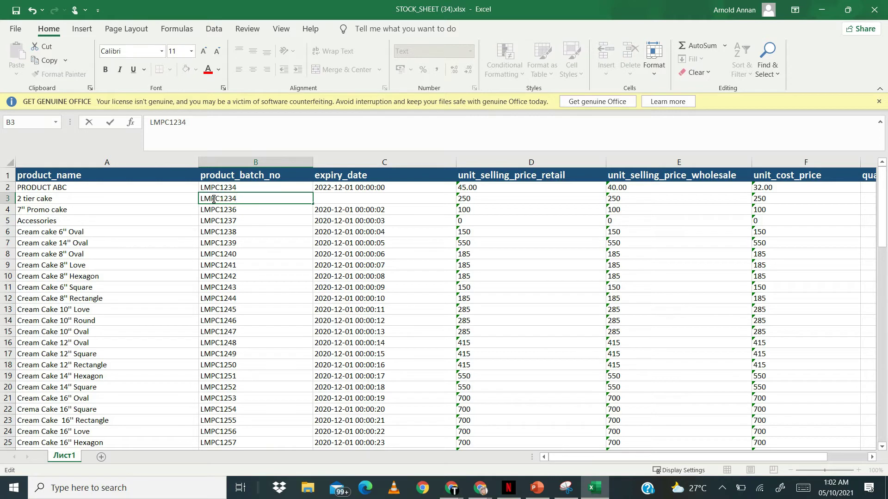
pyautogui.doubleClick(241, 209)
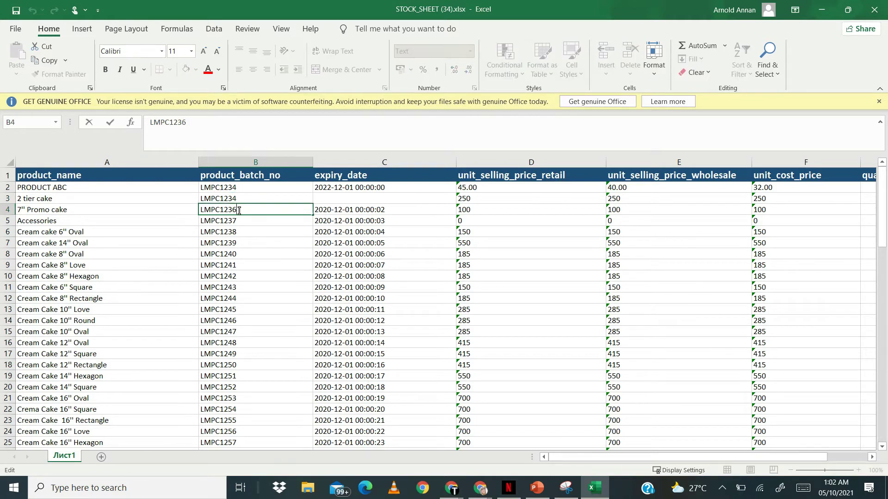
pyautogui.press('BackSpace')
pyautogui.scroll(-15, 224, 286)
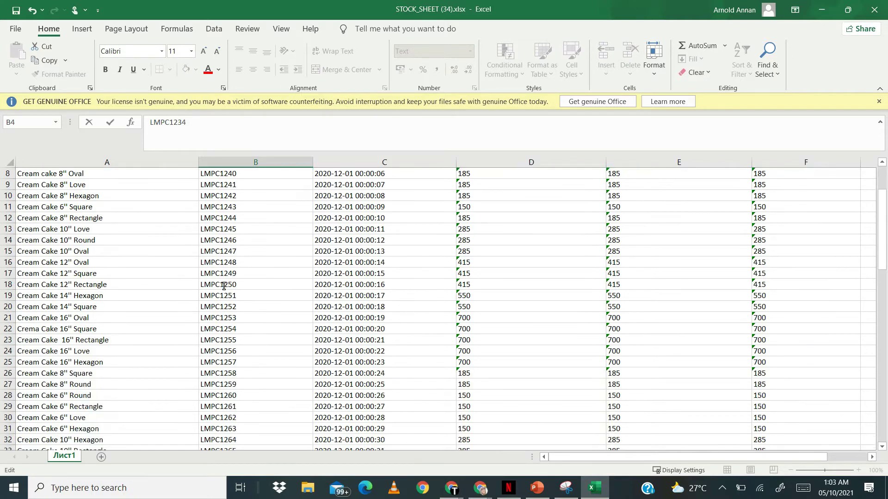
pyautogui.scroll(-7, 224, 286)
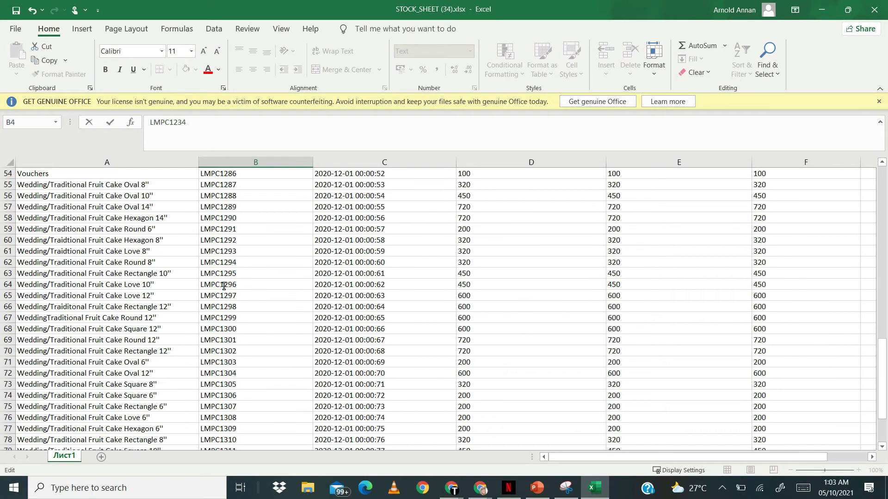
pyautogui.scroll(14, 223, 286)
pyautogui.scroll(9, 224, 286)
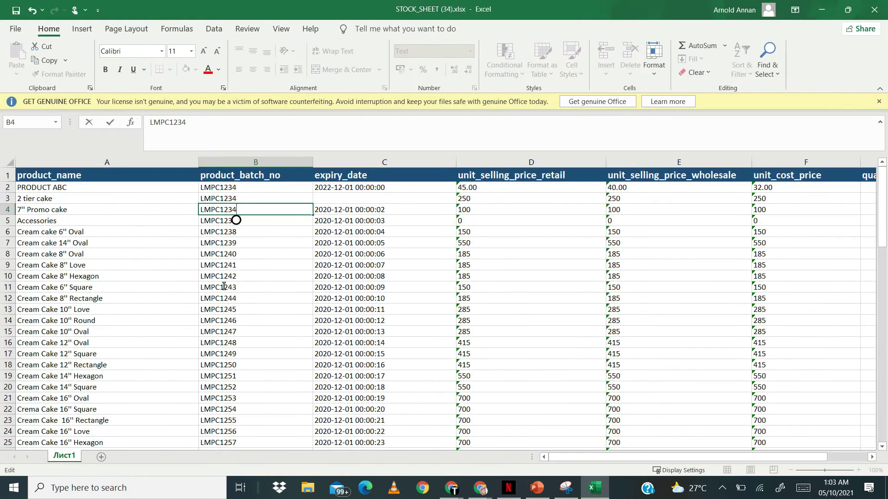
# Make the batch numbers unique again by setting B3 to LMPC1235 and B4 to LMPC1236.
pyautogui.click(242, 198)
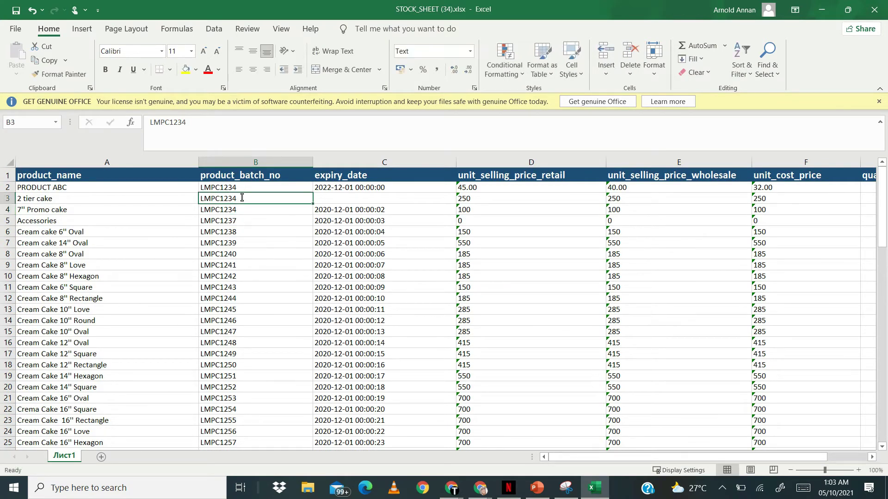
pyautogui.doubleClick(239, 198)
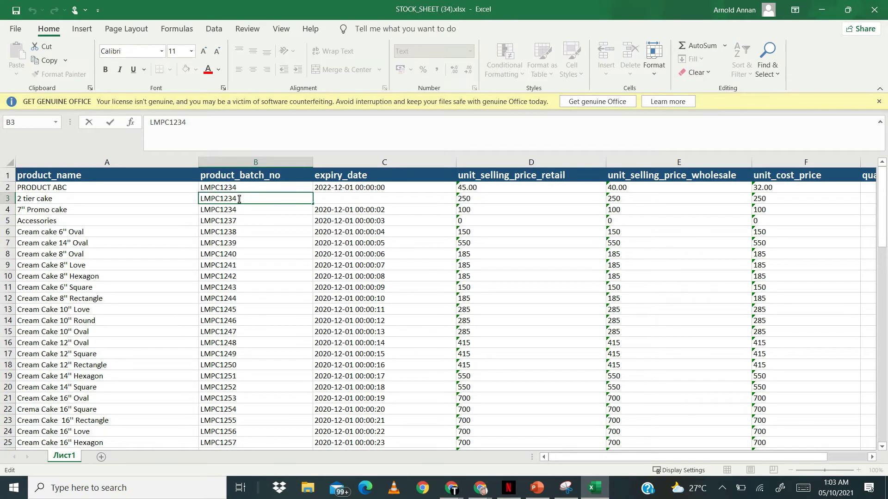
pyautogui.press('BackSpace')
pyautogui.click(237, 211)
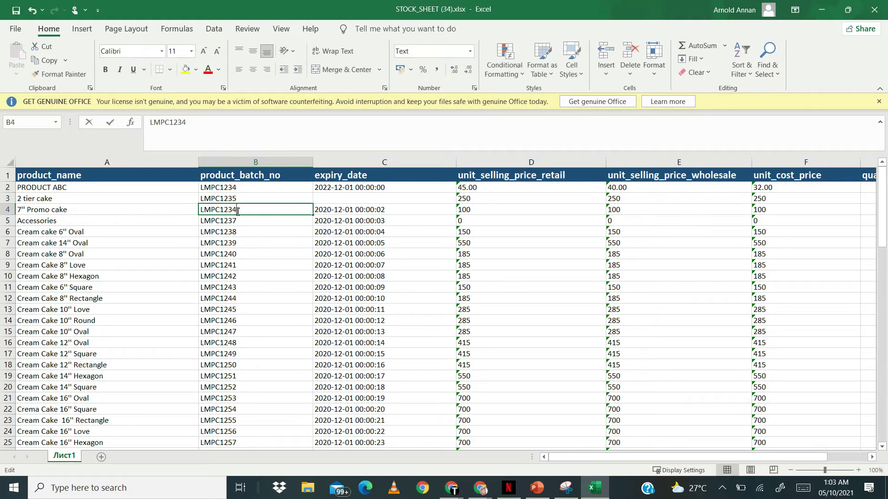
pyautogui.doubleClick(238, 212)
pyautogui.press('BackSpace')
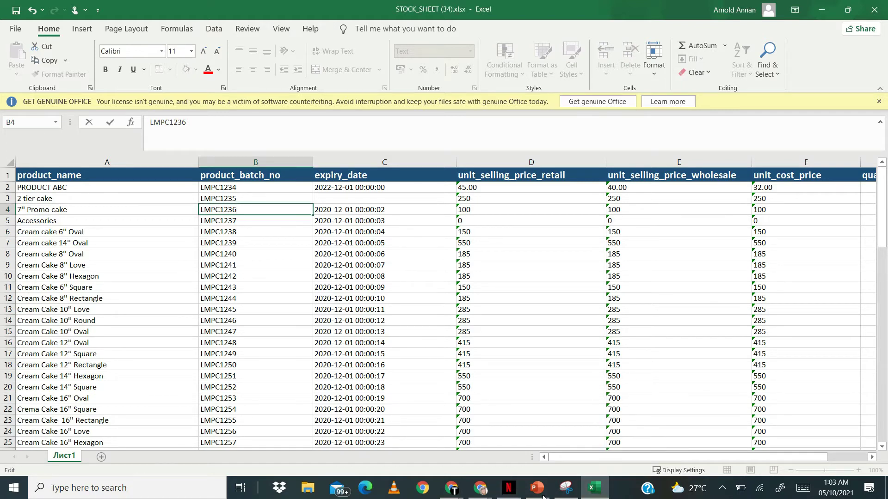
# Switch to the import guide in Chrome, read the guideline on missing cost or wholesale prices, and return to the Excel stock sheet.
pyautogui.click(821, 11)
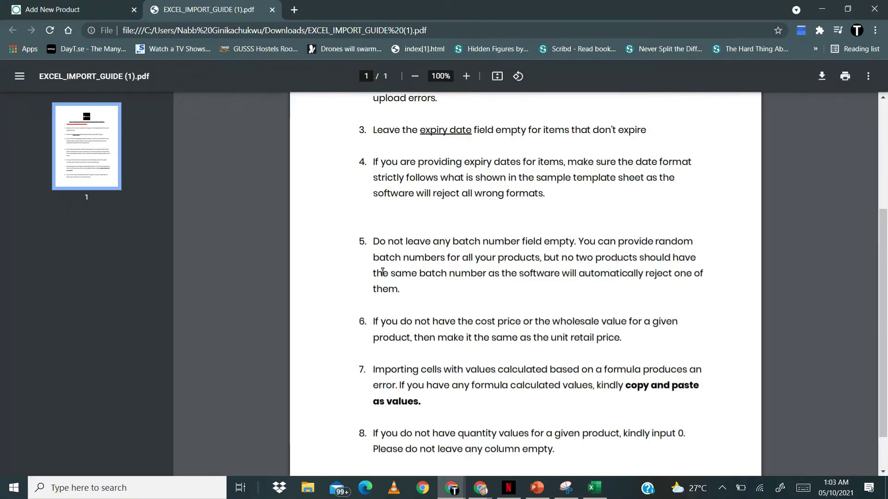
pyautogui.scroll(-1, 397, 311)
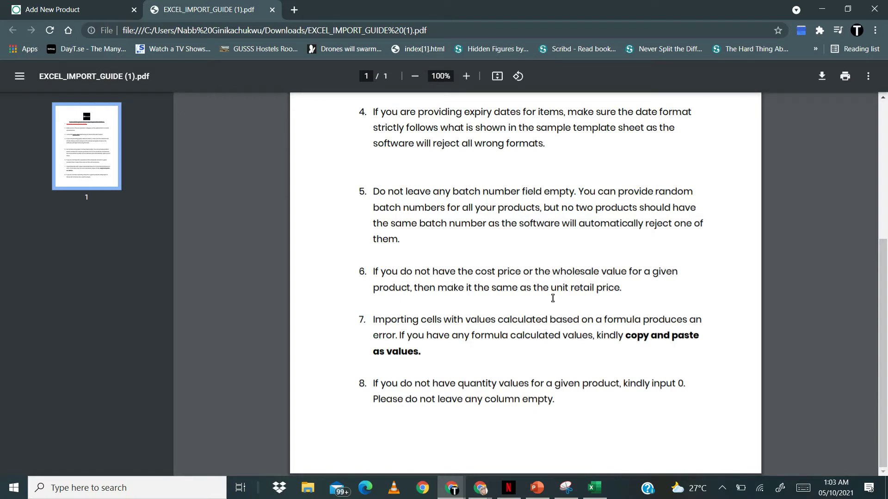
pyautogui.click(594, 487)
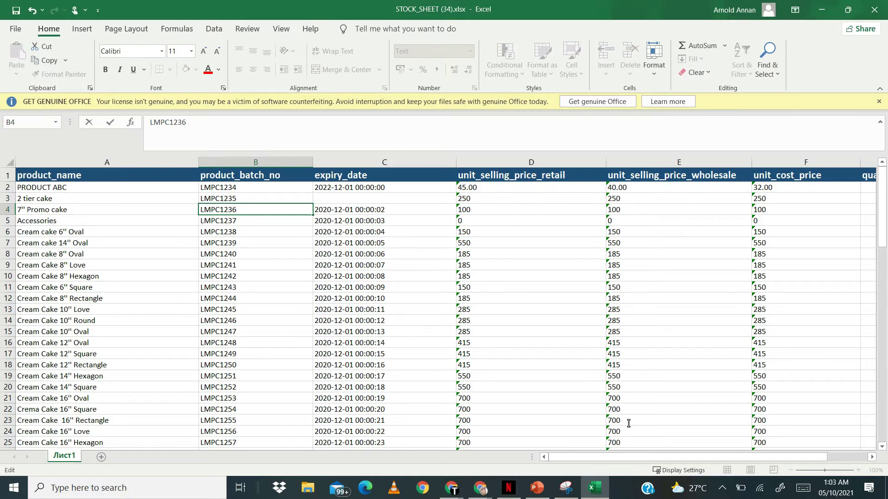
# Clear all expiry dates in column C from row 2 down to the last product in row 84.
pyautogui.moveTo(631, 460); pyautogui.dragTo(658, 460)
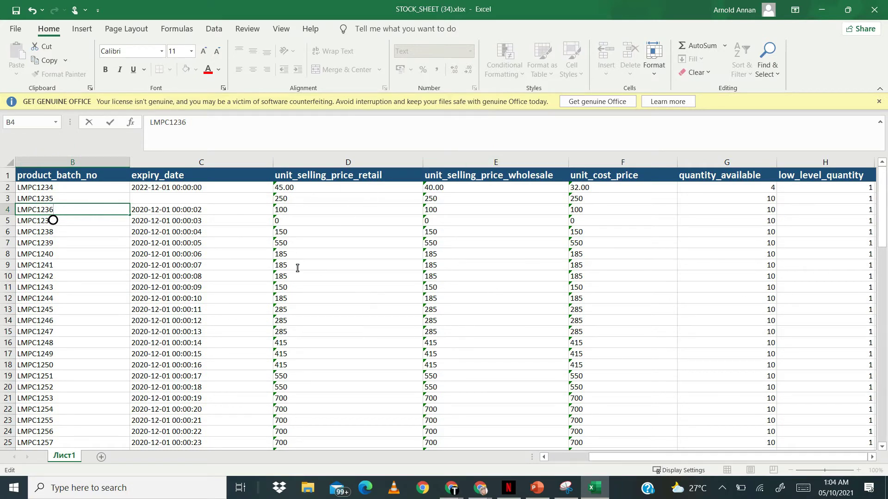
pyautogui.click(199, 189)
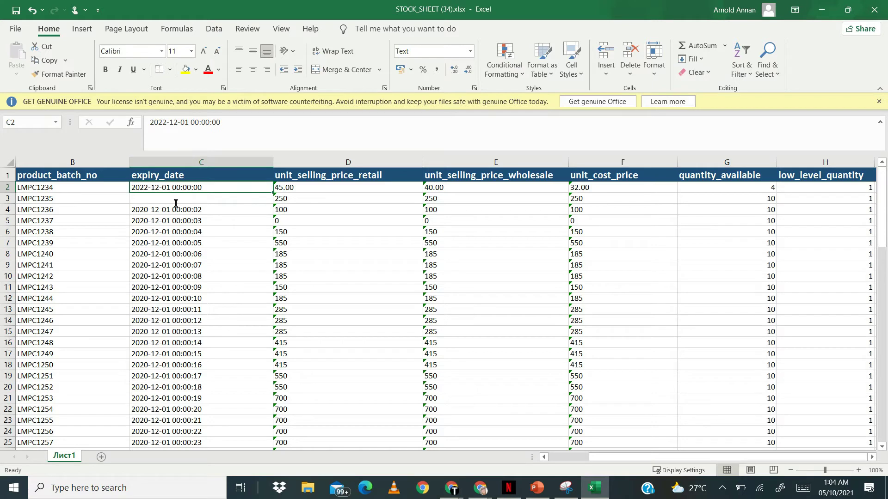
pyautogui.hotkey('shift', 'Down')
pyautogui.hotkey('shift', 'Down')
pyautogui.hotkey('shift', 'Down')
pyautogui.hotkey('shift', 'Down')
pyautogui.hotkey('shift', 'Down')
pyautogui.hotkey('shift', 'Down')
pyautogui.hotkey('shift', 'Down')
pyautogui.hotkey('shift', 'Down')
pyautogui.hotkey('shift', 'Down')
pyautogui.hotkey('shift', 'Down')
pyautogui.hotkey('shift', 'Down')
pyautogui.hotkey('shift', 'Down')
pyautogui.hotkey('shift', 'Down')
pyautogui.hotkey('shift', 'Down')
pyautogui.hotkey('shift', 'Down')
pyautogui.hotkey('shift', 'Down')
pyautogui.hotkey('shift', 'Down')
pyautogui.hotkey('shift', 'Down')
pyautogui.hotkey('shift', 'Down')
pyautogui.hotkey('shift', 'Down')
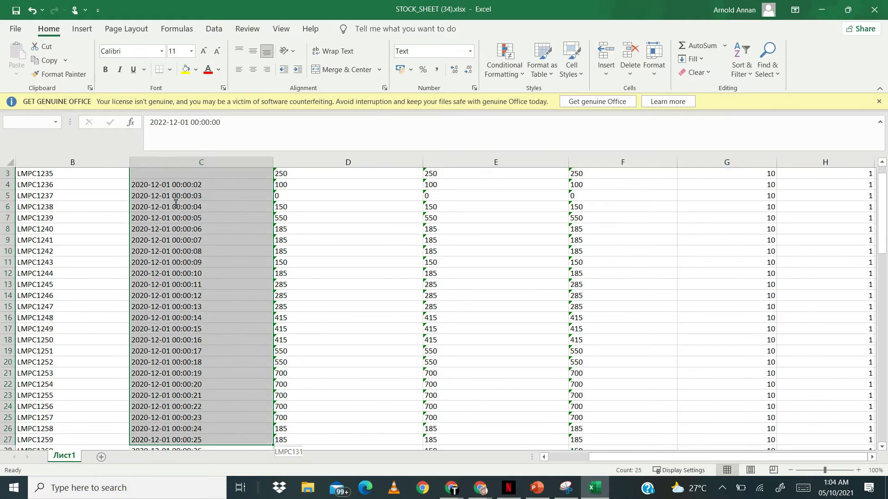
pyautogui.hotkey('shift', 'Down')
pyautogui.hotkey('shift', 'Down')
pyautogui.hotkey('shift', 'Down')
pyautogui.hotkey('shift', 'Down')
pyautogui.hotkey('shift', 'Down')
pyautogui.hotkey('shift', 'Down')
pyautogui.hotkey('shift', 'Down')
pyautogui.hotkey('shift', 'Down')
pyautogui.hotkey('shift', 'Down')
pyautogui.hotkey('shift', 'Down')
pyautogui.hotkey('shift', 'Down')
pyautogui.hotkey('shift', 'Down')
pyautogui.hotkey('shift', 'Down')
pyautogui.hotkey('shift', 'Down')
pyautogui.hotkey('shift', 'Down')
pyautogui.hotkey('shift', 'Down')
pyautogui.hotkey('shift', 'Down')
pyautogui.hotkey('shift', 'Down')
pyautogui.hotkey('shift', 'Down')
pyautogui.hotkey('shift', 'Down')
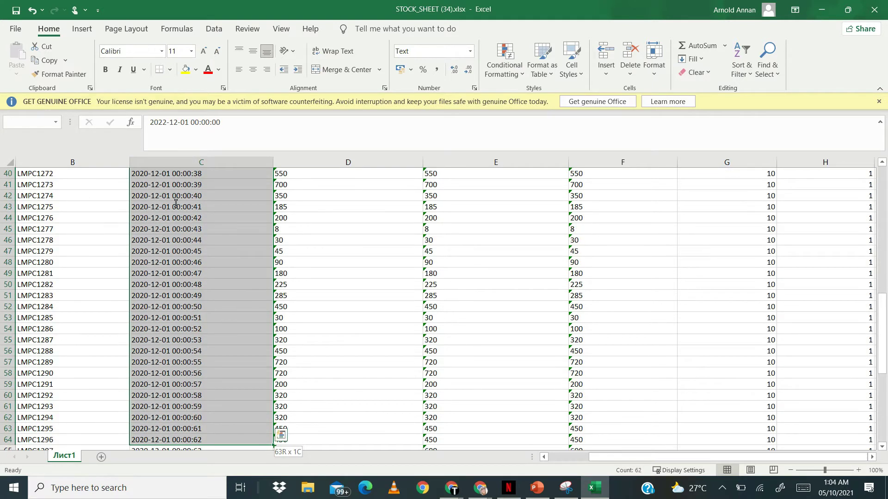
pyautogui.hotkey('shift', 'Down')
pyautogui.hotkey('shift', 'Down')
pyautogui.hotkey('shift', 'Down')
pyautogui.hotkey('shift', 'Down')
pyautogui.hotkey('shift', 'Down')
pyautogui.hotkey('shift', 'Down')
pyautogui.hotkey('shift', 'Down')
pyautogui.hotkey('shift', 'Down')
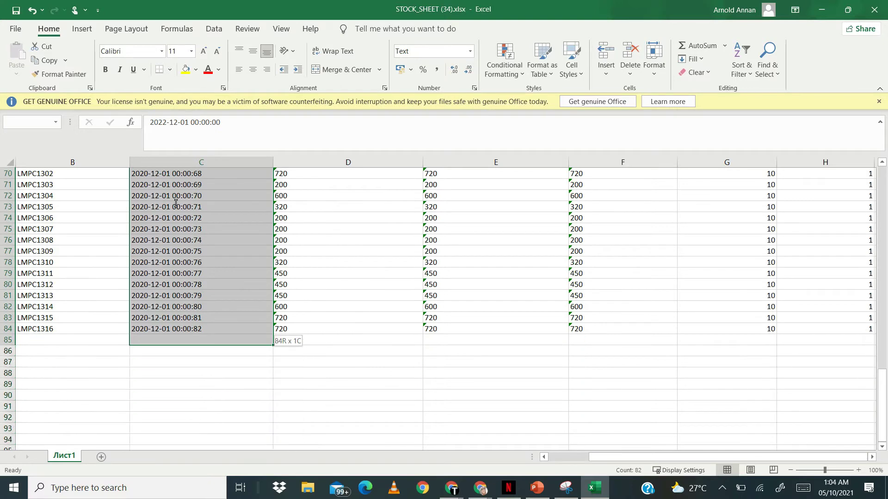
pyautogui.press('Delete')
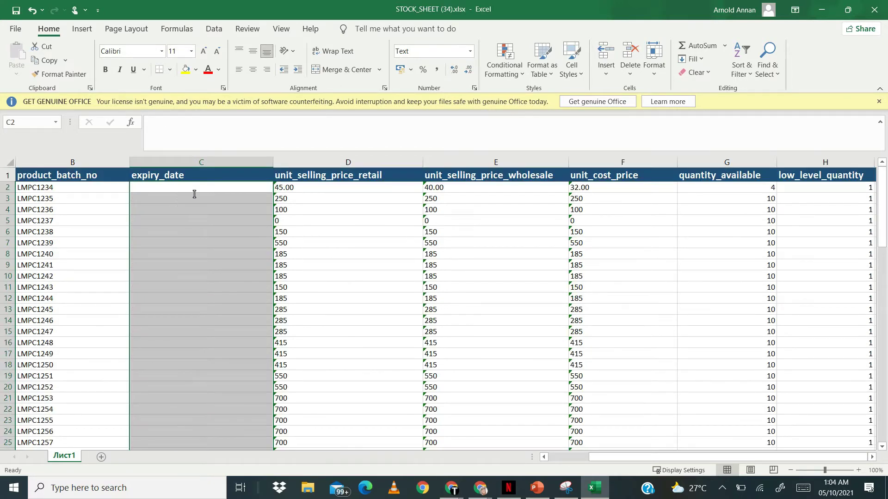
# Examine the retail, wholesale and cost price cells of the first product in row 2.
pyautogui.press('Right')
pyautogui.press('Right')
pyautogui.press('Right')
pyautogui.press('Right')
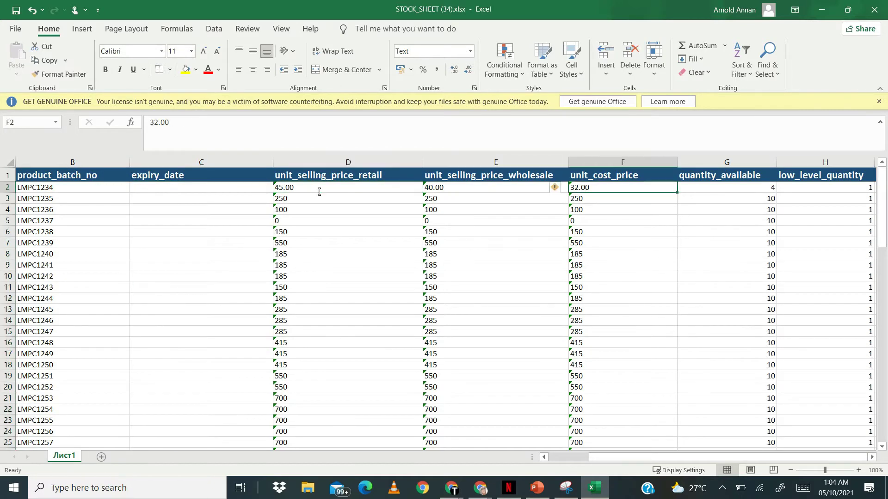
pyautogui.press('Left')
pyautogui.press('Left')
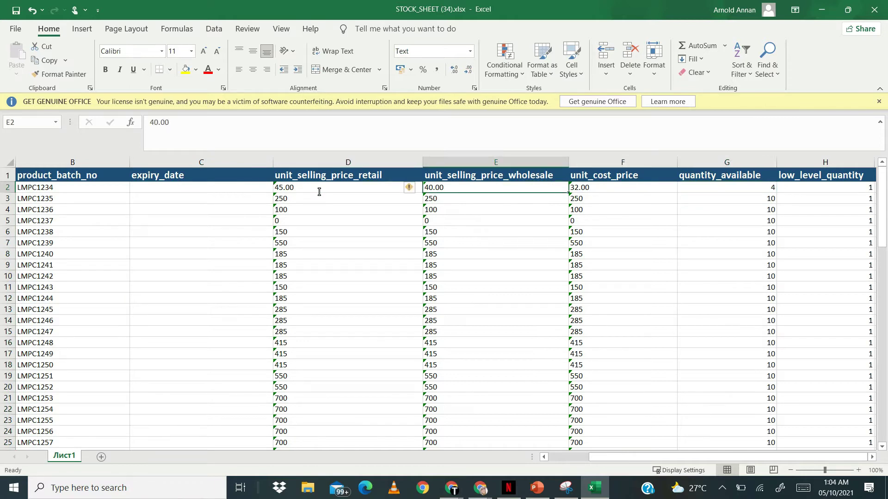
pyautogui.press('Right')
pyautogui.press('Left')
pyautogui.press('Right')
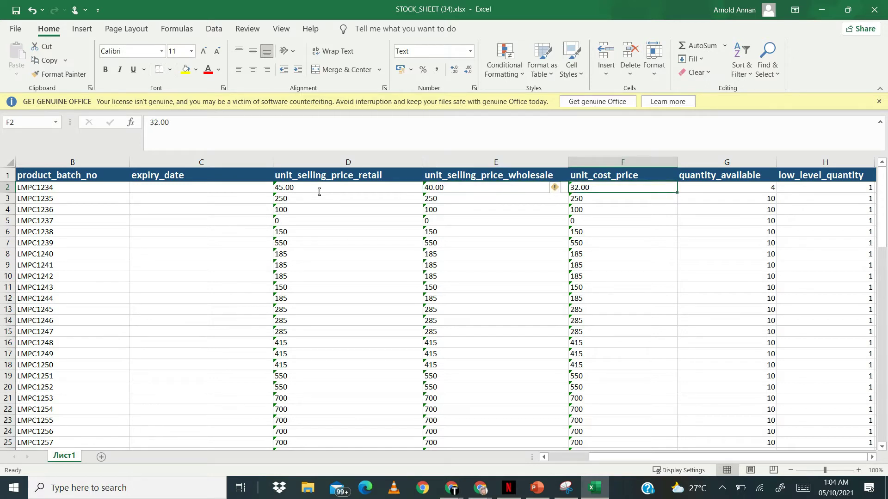
pyautogui.press('Left')
pyautogui.press('Left')
pyautogui.press('Left')
pyautogui.press('Right')
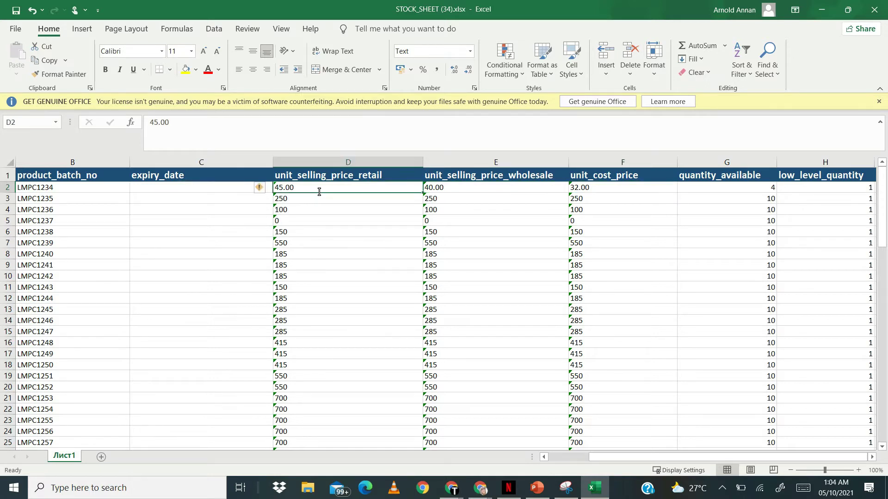
# Copy the retail prices in D2:D84 over the wholesale prices in column E, starting at E2.
pyautogui.hotkey('shift', 'Down')
pyautogui.hotkey('shift', 'Down')
pyautogui.hotkey('shift', 'Down')
pyautogui.hotkey('shift', 'Down')
pyautogui.hotkey('shift', 'Down')
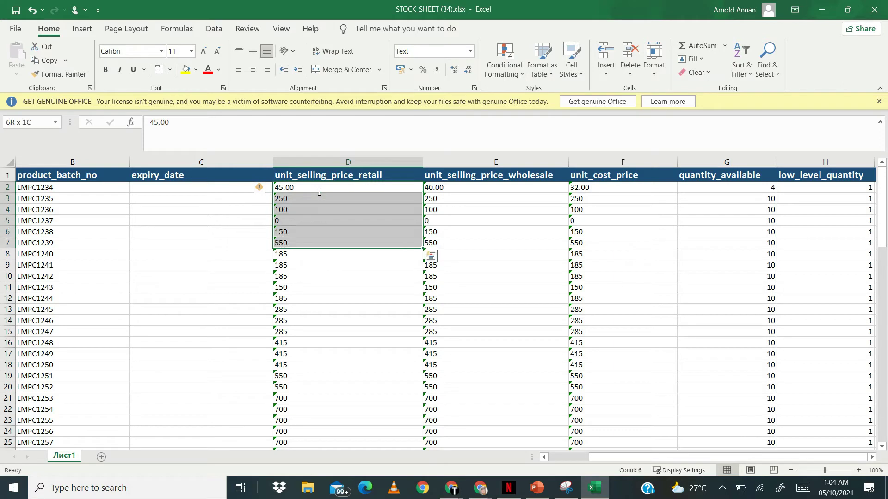
pyautogui.hotkey('shift', 'Down')
pyautogui.hotkey('shift', 'Down')
pyautogui.hotkey('shift', 'Down')
pyautogui.hotkey('shift', 'Down')
pyautogui.hotkey('shift', 'Down')
pyautogui.hotkey('shift', 'Down')
pyautogui.hotkey('shift', 'Down')
pyautogui.hotkey('shift', 'Down')
pyautogui.hotkey('shift', 'Down')
pyautogui.hotkey('shift', 'Down')
pyautogui.hotkey('shift', 'Down')
pyautogui.hotkey('shift', 'Down')
pyautogui.hotkey('shift', 'Down')
pyautogui.hotkey('shift', 'Down')
pyautogui.hotkey('shift', 'Down')
pyautogui.hotkey('shift', 'Down')
pyautogui.hotkey('shift', 'Down')
pyautogui.hotkey('shift', 'Down')
pyautogui.hotkey('shift', 'Down')
pyautogui.hotkey('shift', 'Down')
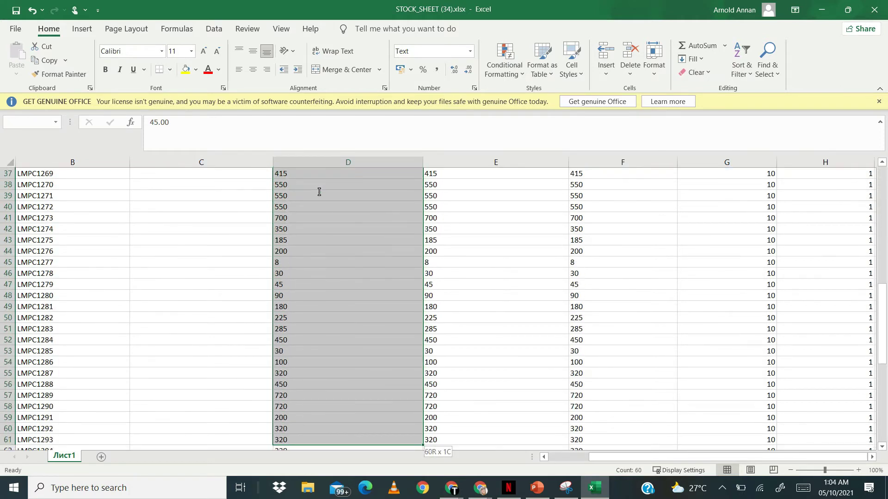
pyautogui.hotkey('shift', 'Down')
pyautogui.hotkey('shift', 'Down')
pyautogui.hotkey('shift', 'Down')
pyautogui.hotkey('shift', 'Down')
pyautogui.hotkey('shift', 'Down')
pyautogui.hotkey('shift', 'Down')
pyautogui.hotkey('shift', 'Down')
pyautogui.hotkey('shift', 'Down')
pyautogui.hotkey('shift', 'Down')
pyautogui.hotkey('shift', 'Down')
pyautogui.hotkey('shift', 'Down')
pyautogui.hotkey('shift', 'Down')
pyautogui.hotkey('shift', 'Down')
pyautogui.hotkey('shift', 'Down')
pyautogui.hotkey('shift', 'Down')
pyautogui.hotkey('shift', 'Down')
pyautogui.hotkey('shift', 'Down')
pyautogui.hotkey('shift', 'Down')
pyautogui.hotkey('shift', 'Down')
pyautogui.hotkey('shift', 'Down')
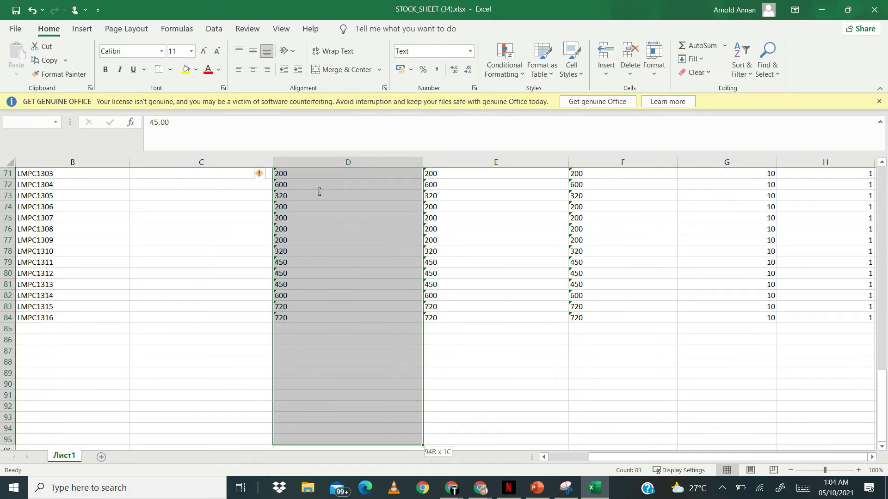
pyautogui.hotkey('shift', 'Up')
pyautogui.hotkey('shift', 'Up')
pyautogui.hotkey('shift', 'Up')
pyautogui.hotkey('shift', 'Up')
pyautogui.hotkey('shift', 'Up')
pyautogui.hotkey('shift', 'Up')
pyautogui.hotkey('shift', 'Up')
pyautogui.hotkey('shift', 'Up')
pyautogui.hotkey('shift', 'Up')
pyautogui.hotkey('shift', 'Up')
pyautogui.hotkey('shift', 'Up')
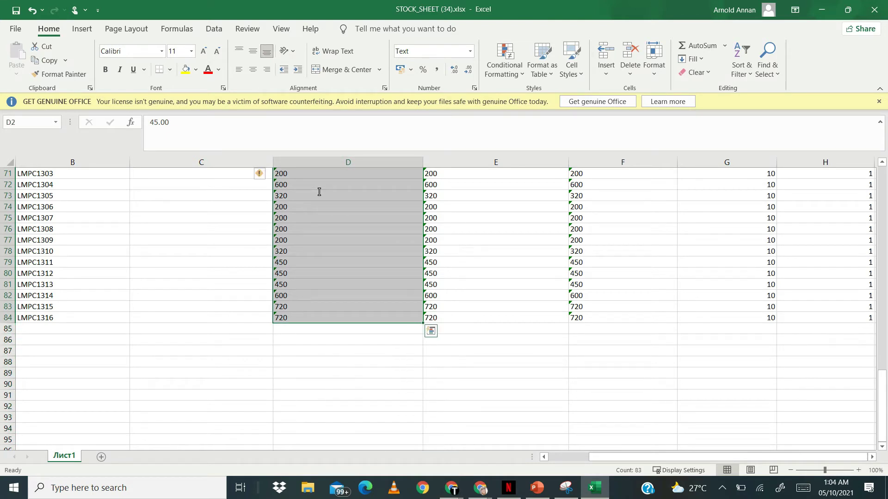
pyautogui.hotkey('ctrl', 'c')
pyautogui.press('Up')
pyautogui.press('Down')
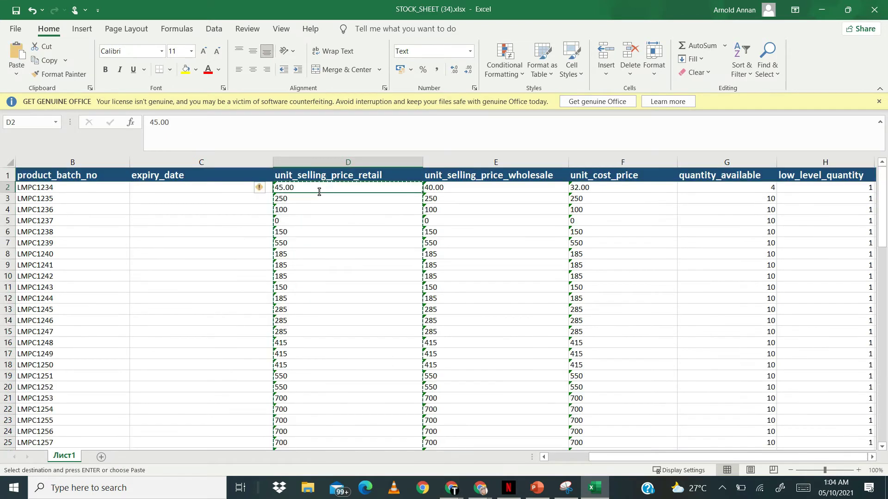
pyautogui.press('Right')
pyautogui.hotkey('ctrl', 'shift', 'Down')
pyautogui.hotkey('ctrl', 'v')
pyautogui.press('Right')
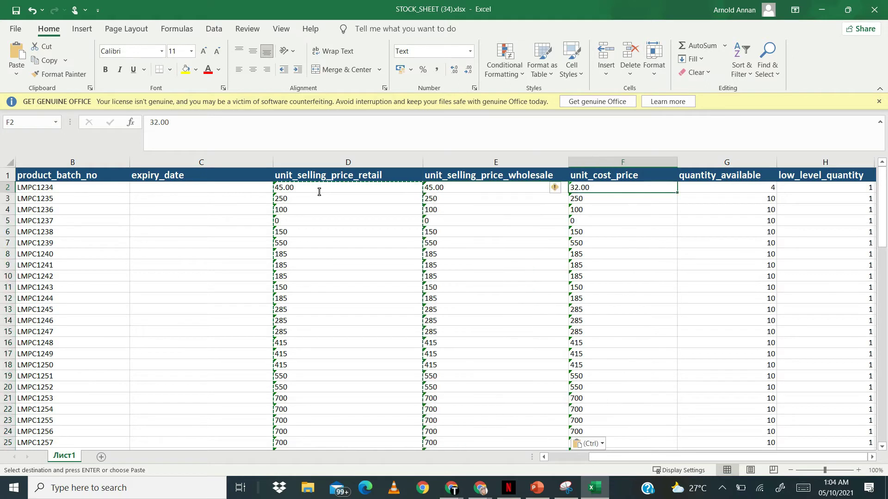
# Paste the copied retail prices over the cost prices in column F, starting at F2.
pyautogui.hotkey('ctrl', 'shift', 'Down')
pyautogui.hotkey('ctrl', 'v')
pyautogui.press('Left')
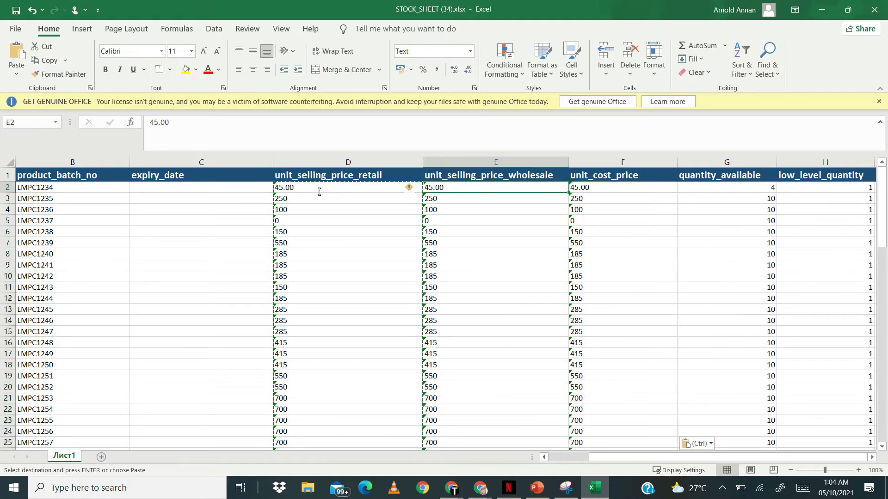
pyautogui.press('Right')
pyautogui.press('Down')
pyautogui.press('Up')
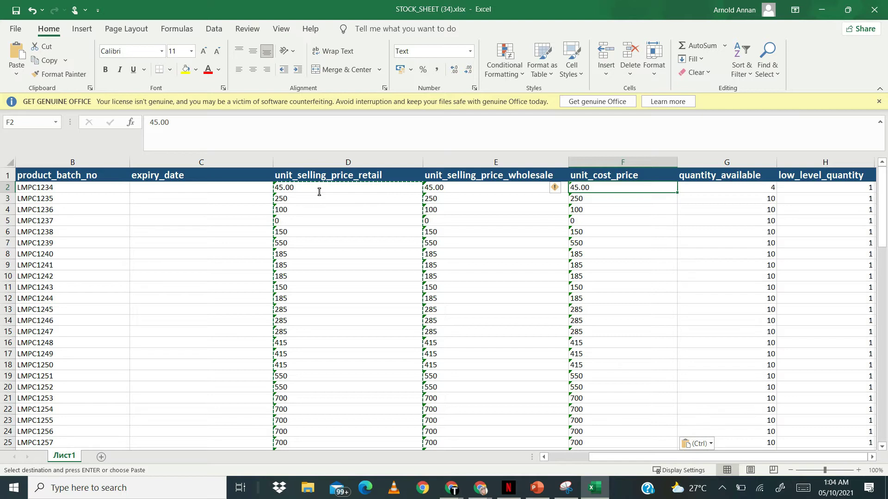
# Undo the retail price pastes in the wholesale and cost price columns.
pyautogui.hotkey('ctrl', 'z')
pyautogui.hotkey('ctrl', 'z')
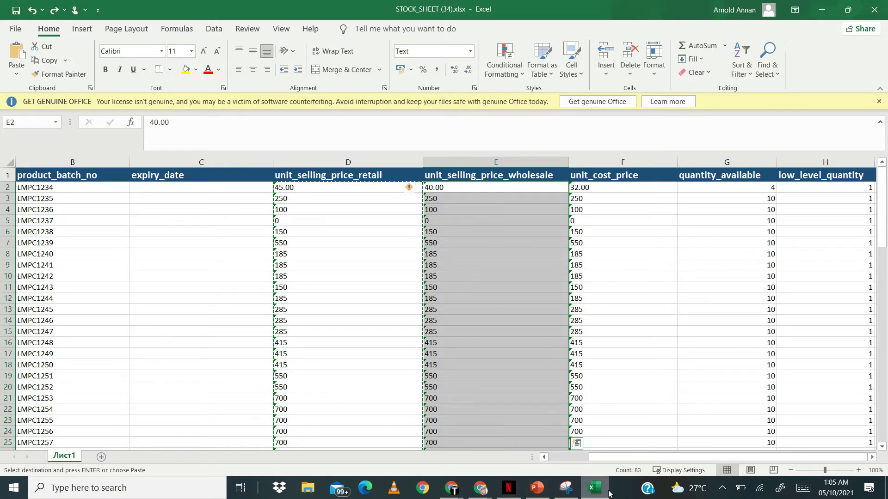
# Switch to the import guide in Chrome, read the guideline on formula-calculated values, and return to the Excel stock sheet to review its price columns.
pyautogui.click(822, 10)
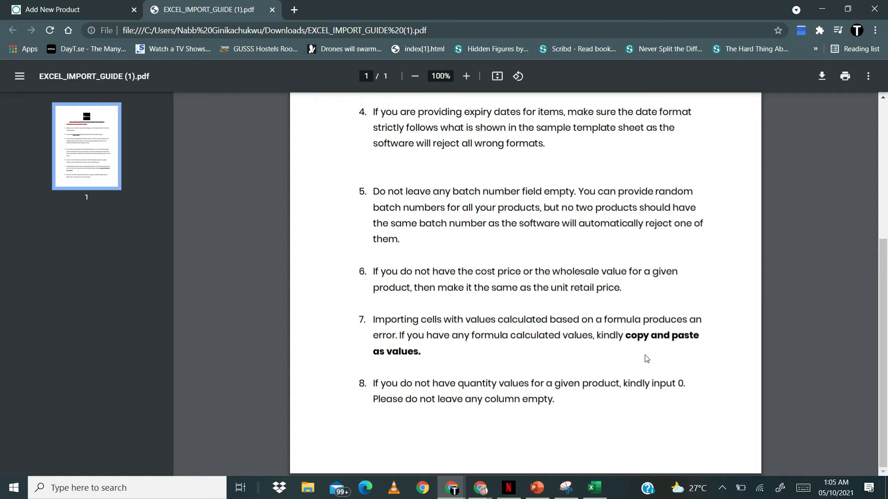
pyautogui.click(595, 488)
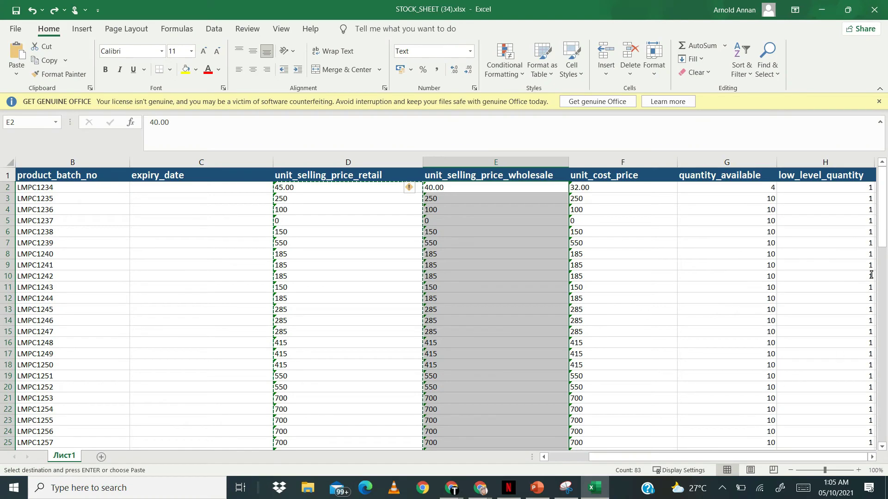
pyautogui.moveTo(881, 217); pyautogui.dragTo(878, 370)
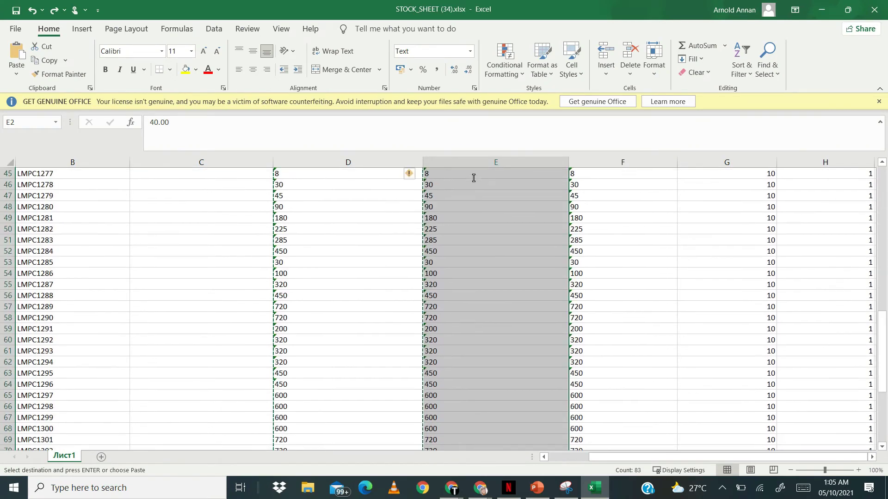
# Create a new blank workbook and widen column A to fit product names.
pyautogui.click(16, 31)
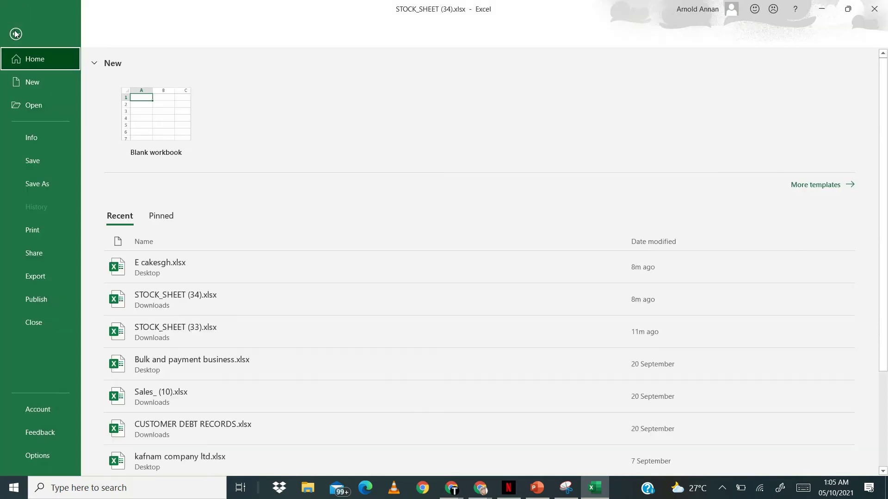
pyautogui.click(52, 82)
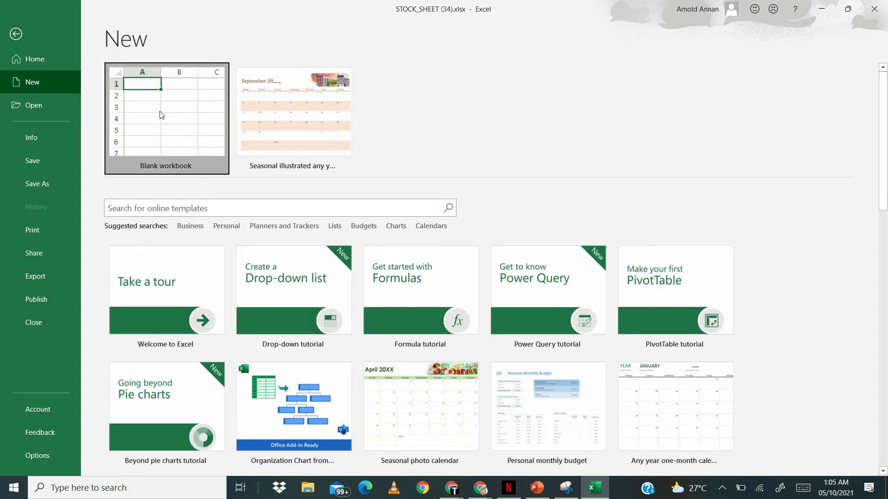
pyautogui.click(162, 114)
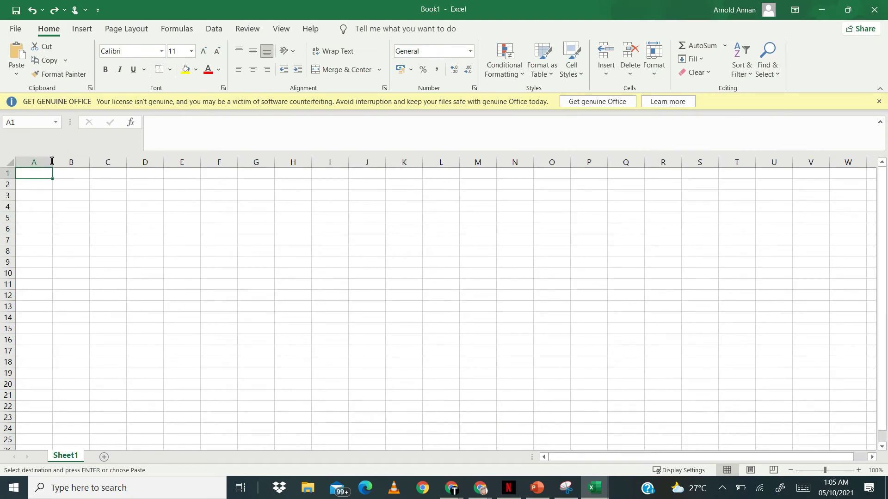
pyautogui.moveTo(53, 162); pyautogui.dragTo(173, 184)
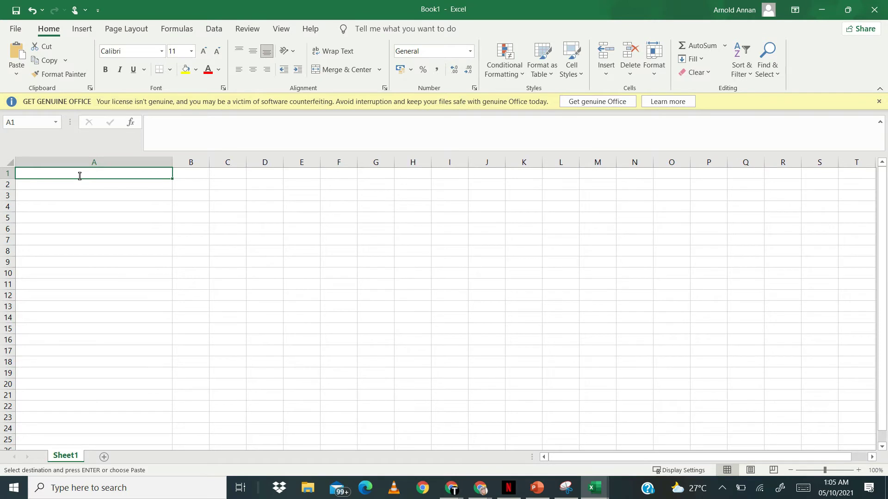
# Enter the product name Pepsodent Tooth paste in A1 and the quantity 4 in B1.
pyautogui.write('P')
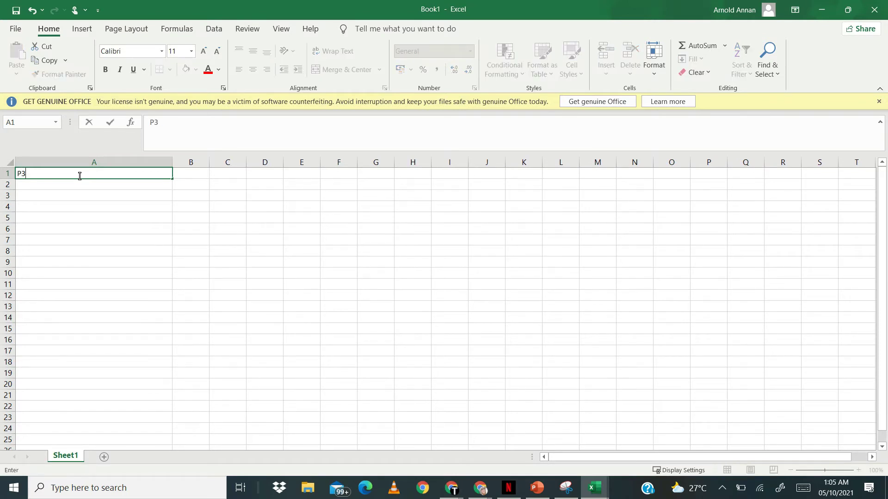
pyautogui.write('epsodent Tooth paste')
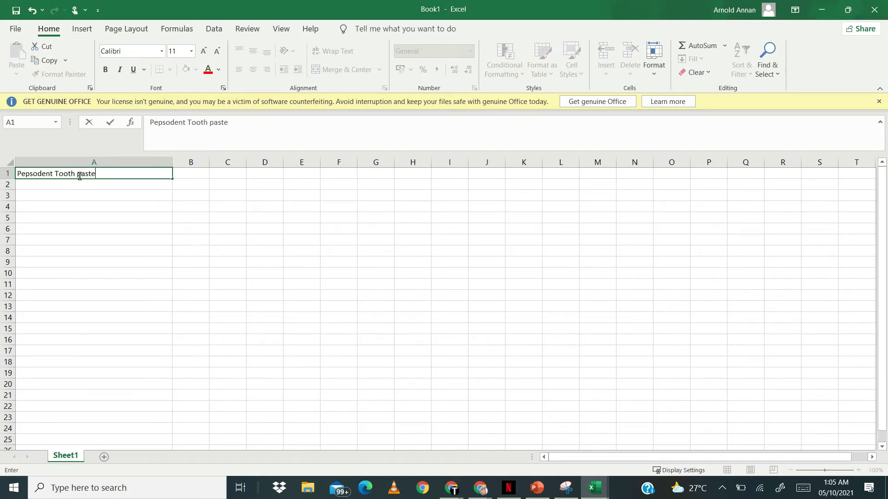
pyautogui.press('Tab')
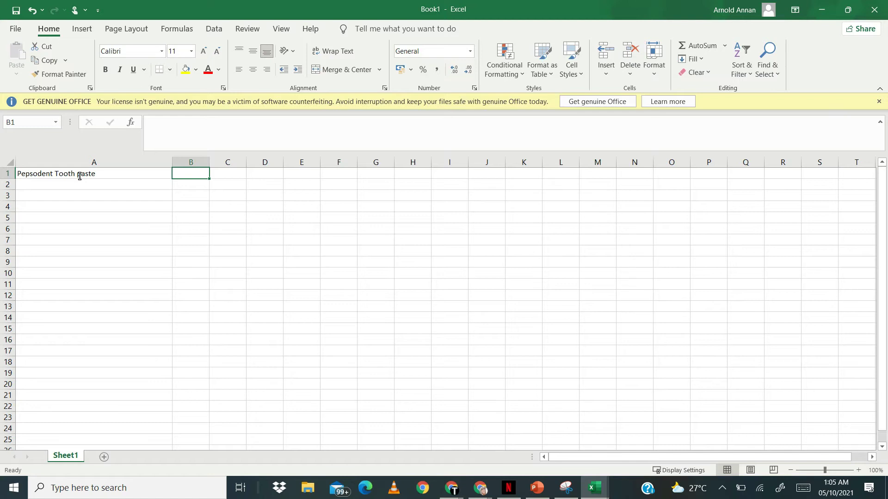
pyautogui.write('4')
pyautogui.click(80, 176)
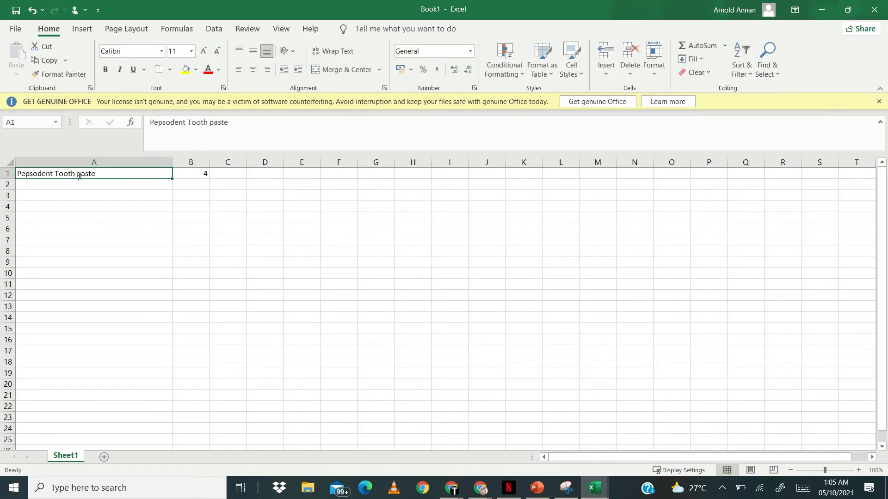
pyautogui.hotkey('shift', 'Right')
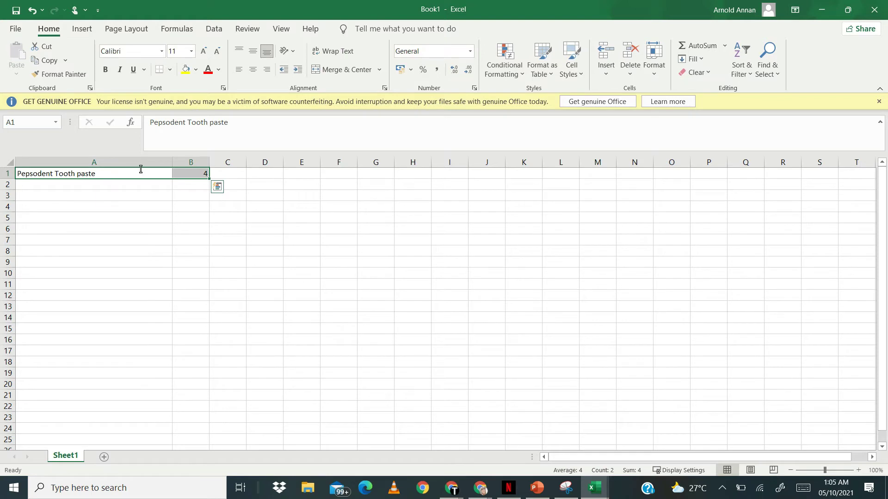
pyautogui.moveTo(140, 165); pyautogui.dragTo(139, 178)
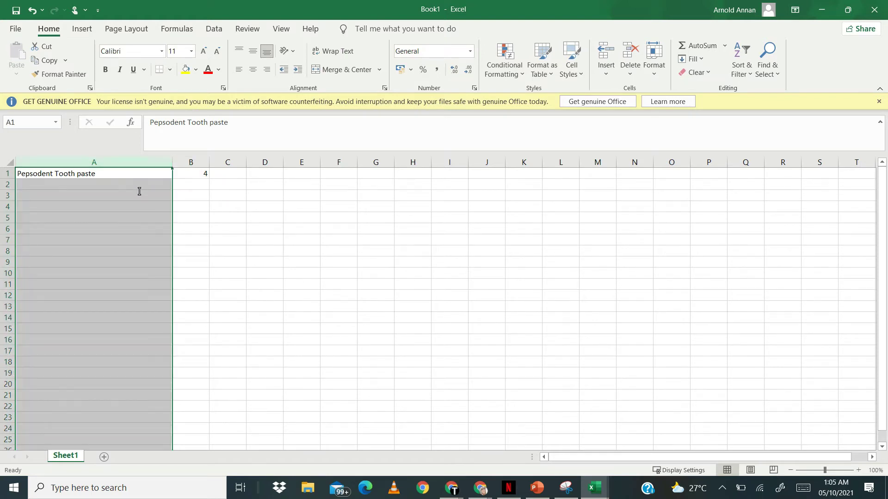
pyautogui.click(158, 175)
pyautogui.doubleClick(158, 175)
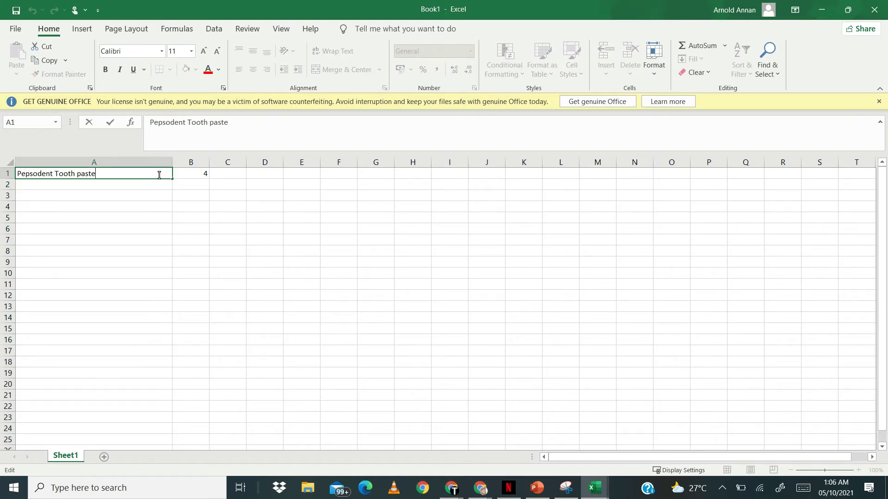
pyautogui.press('Escape')
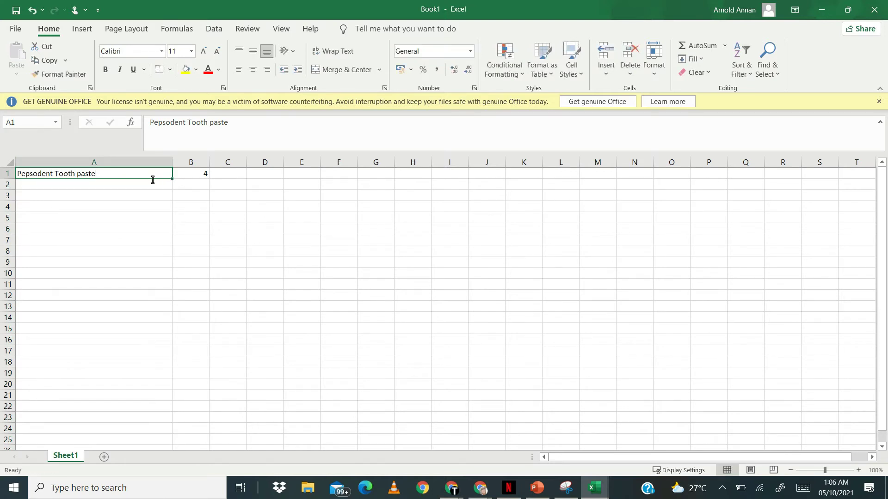
# Copy the product name from A1 into A2 and enter the quantity 4 in B2.
pyautogui.hotkey('ctrl', 'c')
pyautogui.click(152, 186)
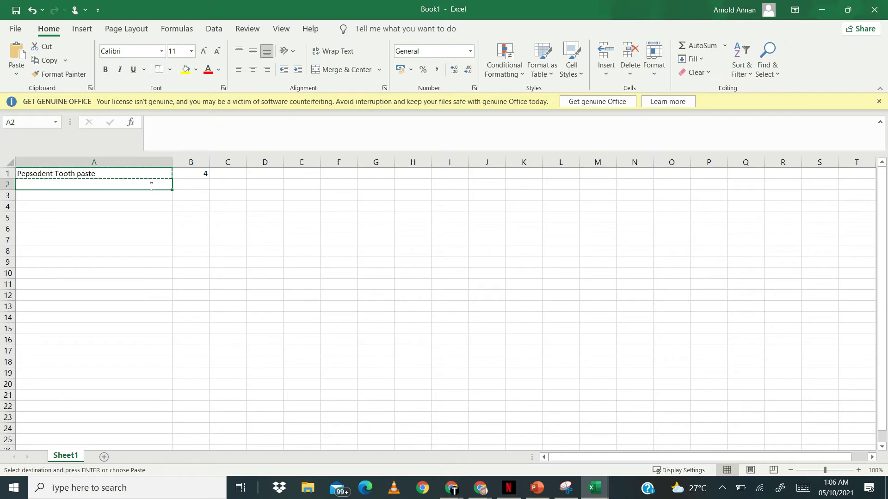
pyautogui.hotkey('ctrl', 'v')
pyautogui.click(193, 184)
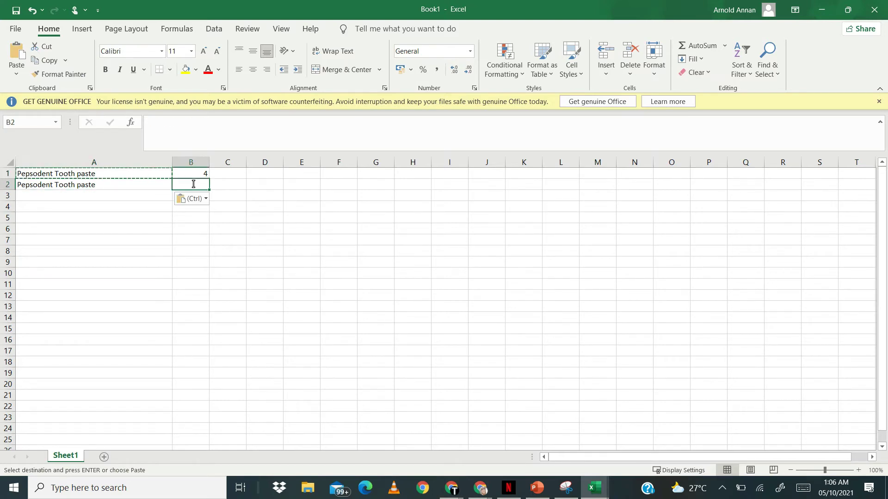
pyautogui.write('4')
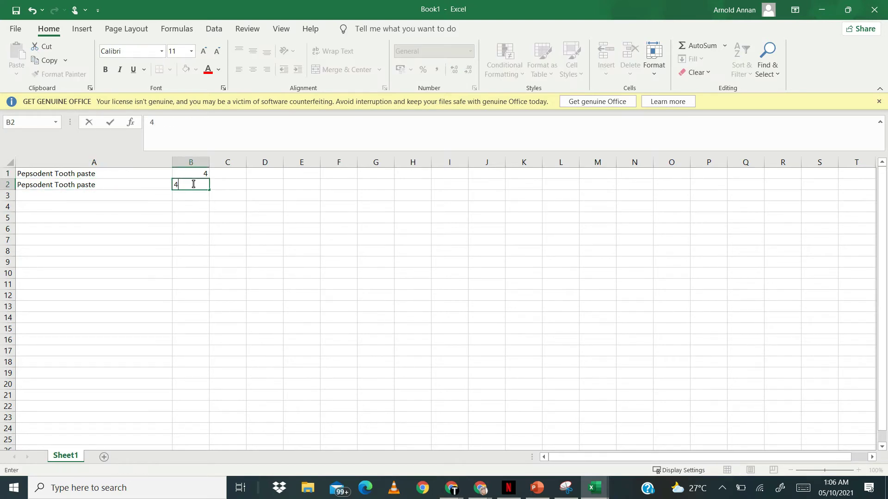
# Enter the headings PRODUCT NAME, QUANTITY, SELLING PRICE and COST PRICE in cells A1 to D1.
pyautogui.click(152, 177)
pyautogui.write('PRODUCT NAME')
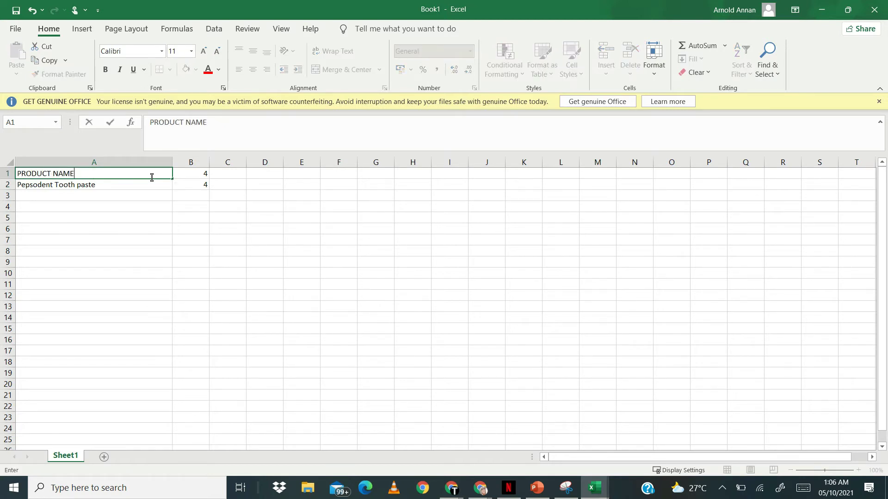
pyautogui.press('Tab')
pyautogui.write('QUANTITY')
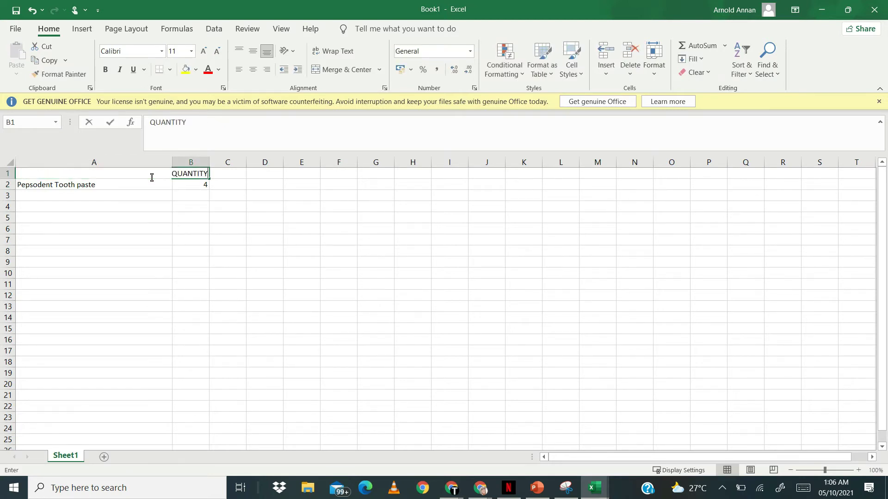
pyautogui.press('Tab')
pyautogui.write('TO')
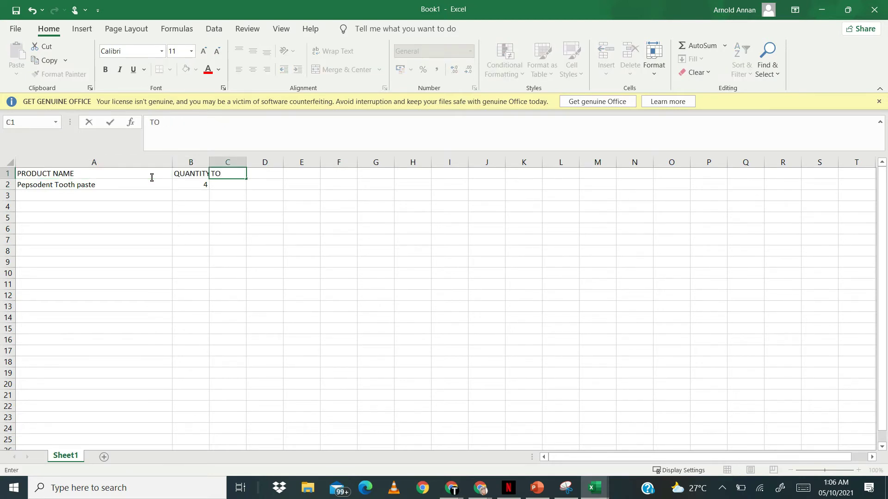
pyautogui.press('BackSpace')
pyautogui.press('BackSpace')
pyautogui.press('BackSpace')
pyautogui.write('SELLING PRICE')
pyautogui.press('Tab')
pyautogui.write('COST PRICE')
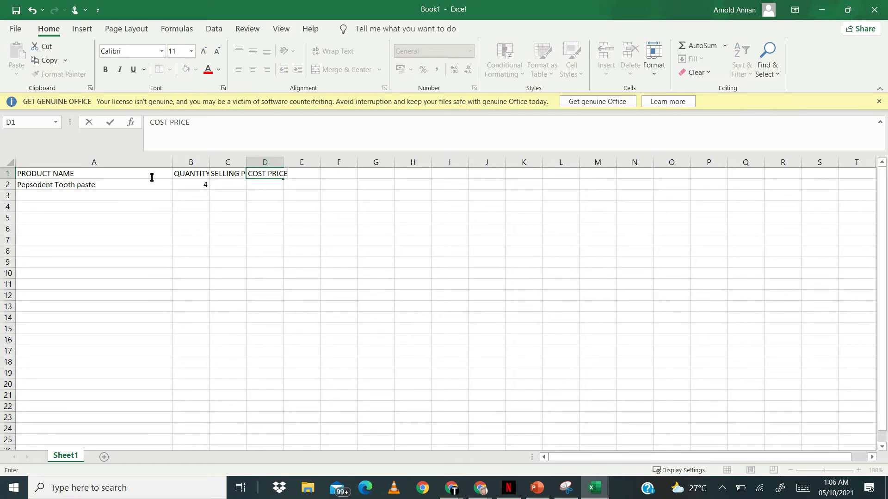
pyautogui.press('Return')
# Enter the formula =2*4 as the selling price of Pepsodent Tooth paste in C2.
pyautogui.press('Left')
pyautogui.press('Left')
pyautogui.press('Left')
pyautogui.press('Down')
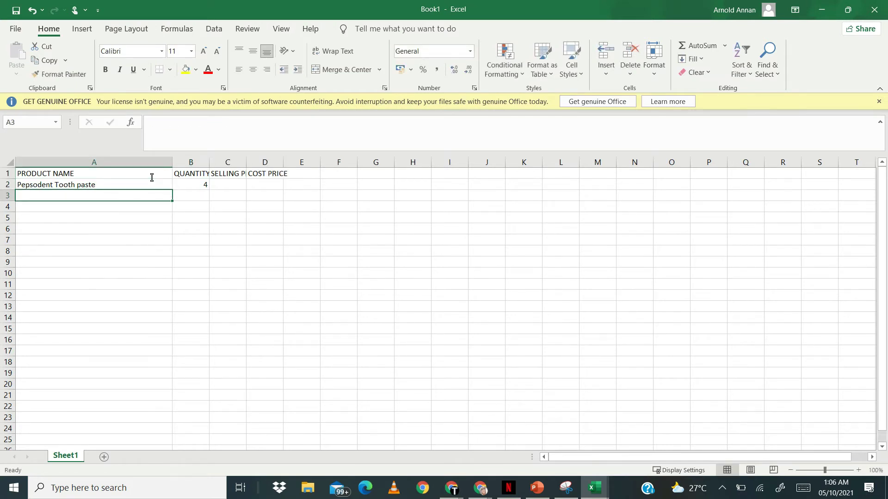
pyautogui.press('Up')
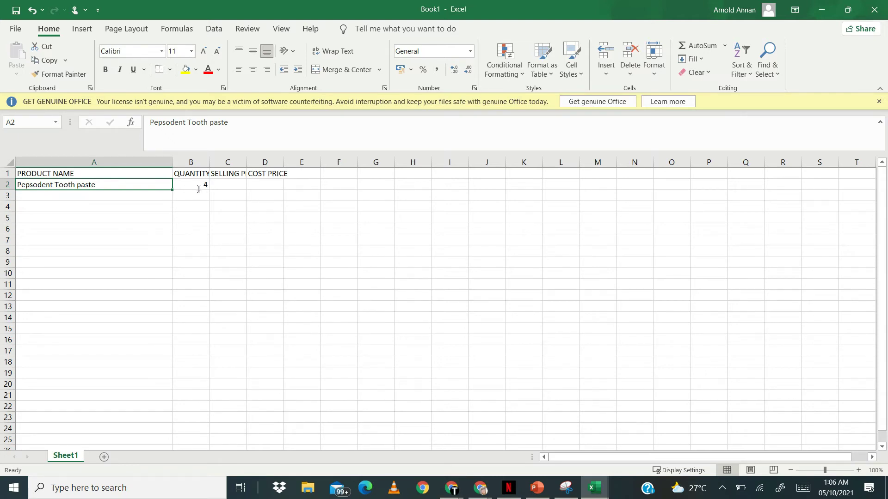
pyautogui.click(229, 187)
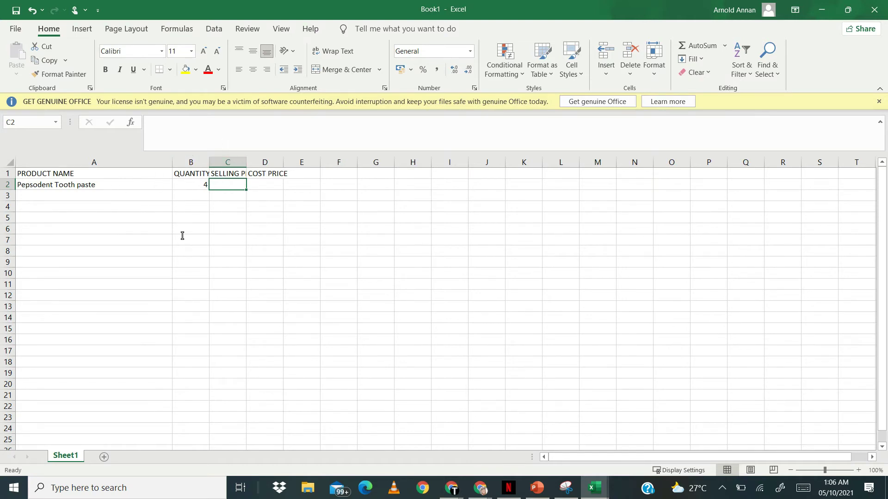
pyautogui.write('=')
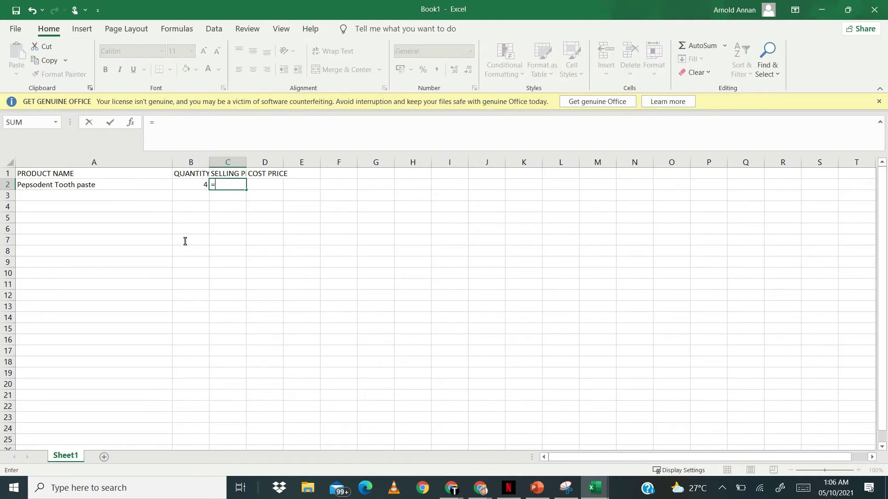
pyautogui.write('2*4')
pyautogui.press('Return')
pyautogui.press('Up')
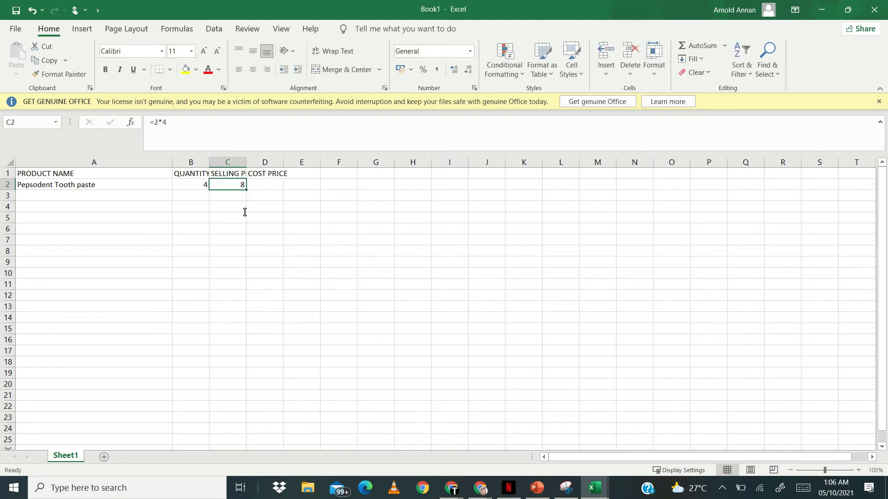
# Copy the selling price formula from C2 into the cost price cell D2.
pyautogui.press('Right')
pyautogui.press('Left')
pyautogui.hotkey('ctrl', 'c')
pyautogui.press('Right')
pyautogui.hotkey('ctrl', 'v')
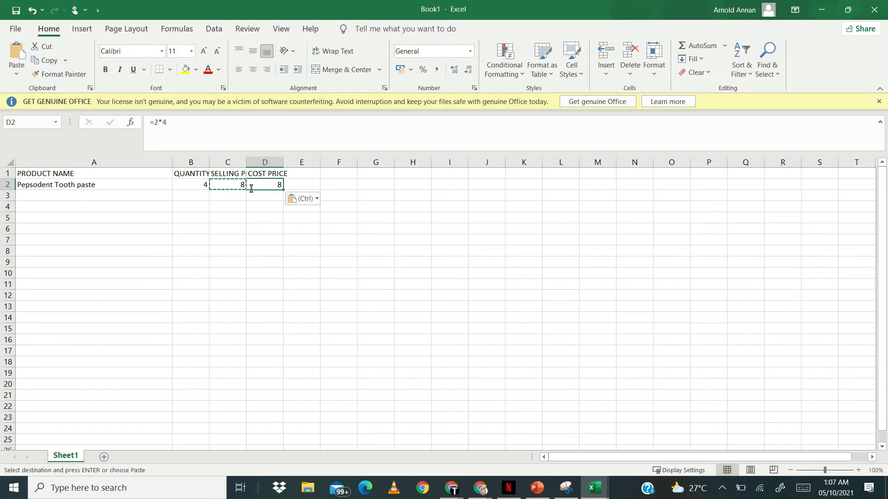
pyautogui.press('Down')
pyautogui.press('Up')
pyautogui.press('Left')
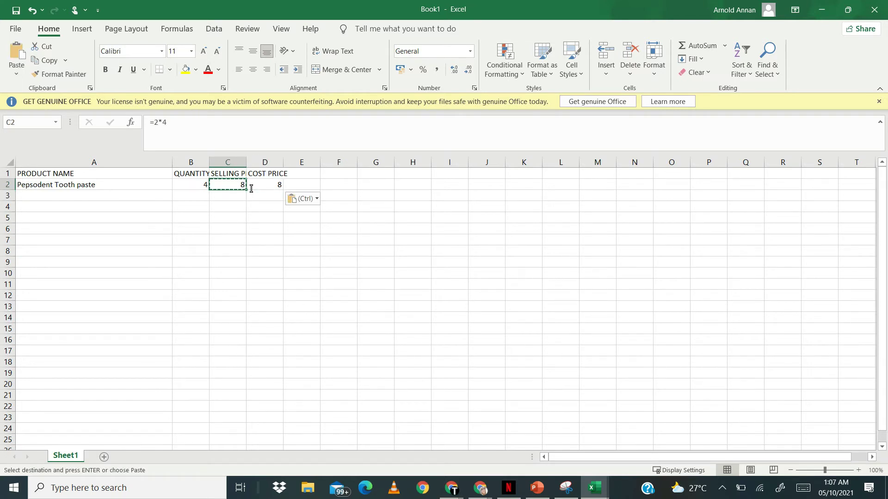
# Copy the product row A2:D2 and paste it into STOCK_SHEET (34).xlsx at B86, below the existing stock rows.
pyautogui.click(116, 186)
pyautogui.hotkey('shift', 'Right')
pyautogui.hotkey('shift', 'Right')
pyautogui.hotkey('shift', 'Right')
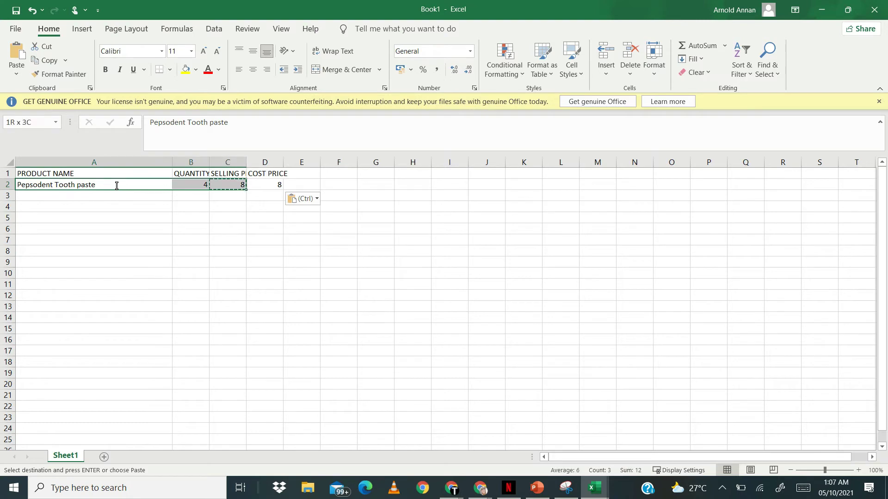
pyautogui.hotkey('ctrl', 'c')
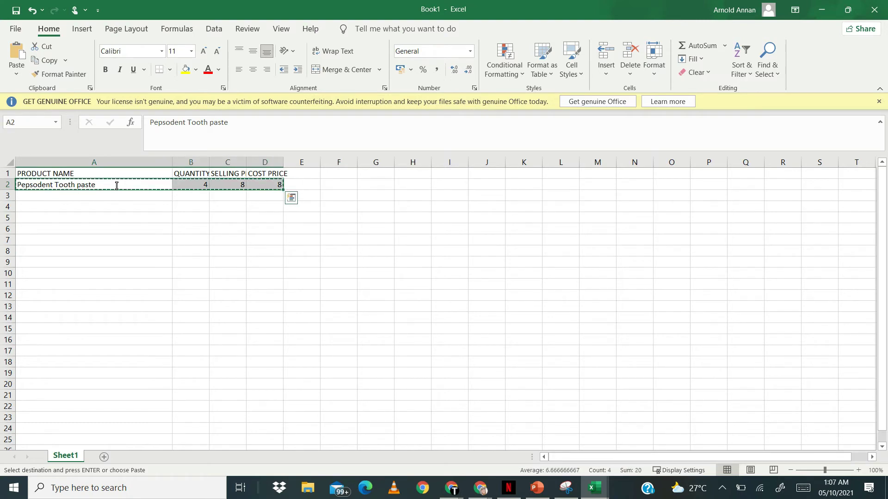
pyautogui.moveTo(591, 495)
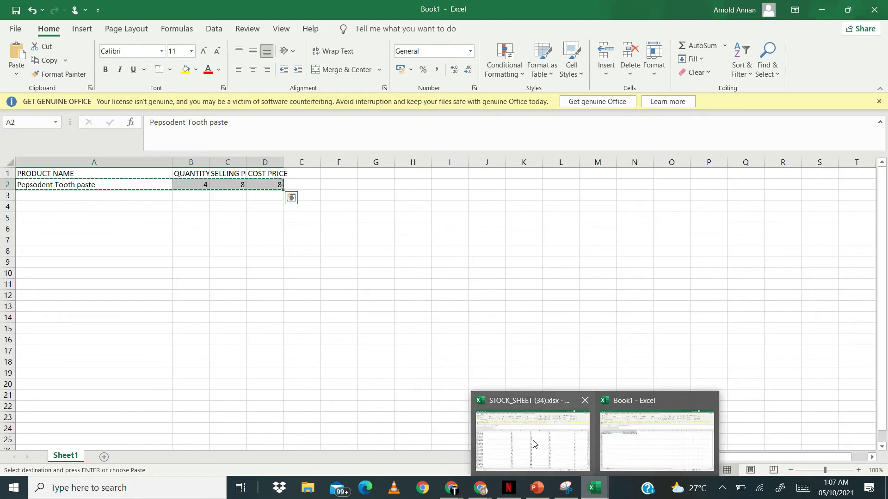
pyautogui.click(532, 443)
pyautogui.hotkey('ctrl', 'shift', 'Down')
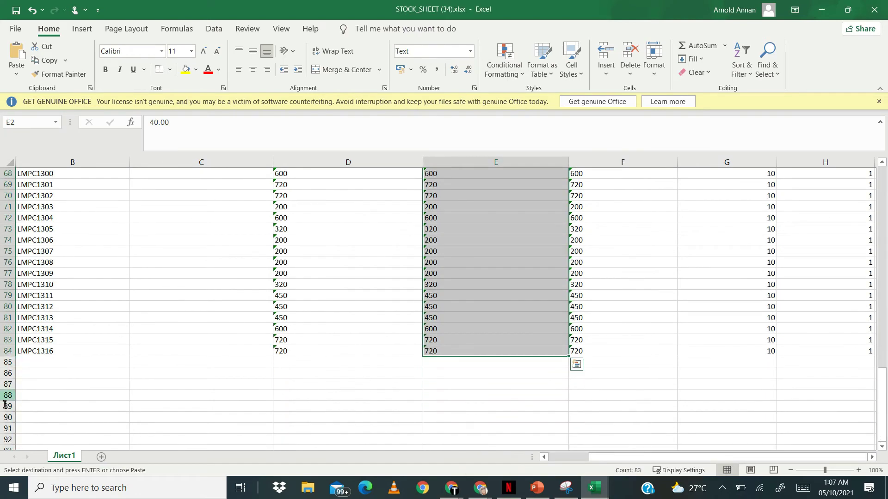
pyautogui.click(54, 374)
pyautogui.hotkey('ctrl', 'v')
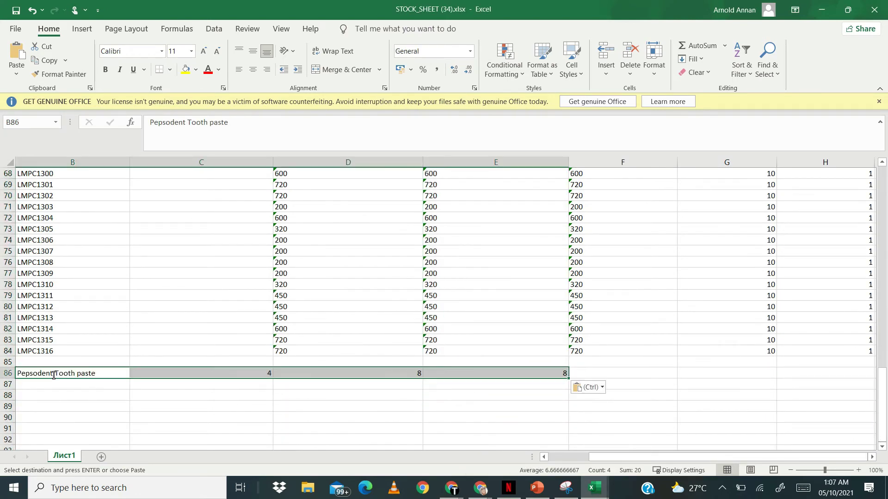
# Replace the pasted formulas in D86 and E86 with the plain value 8.
pyautogui.click(331, 374)
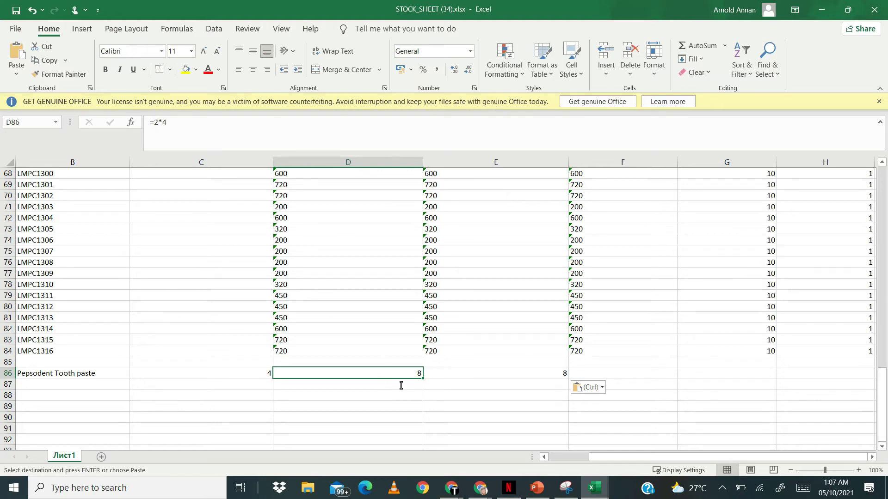
pyautogui.press('BackSpace')
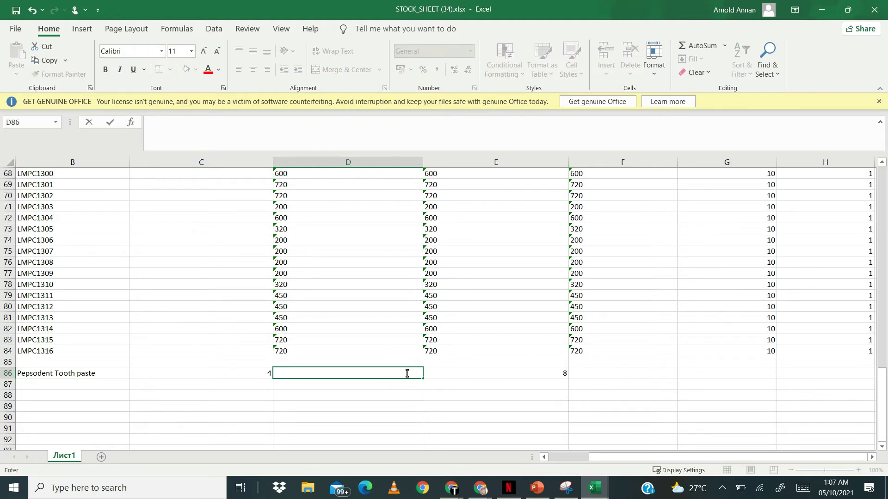
pyautogui.write('8')
pyautogui.press('Return')
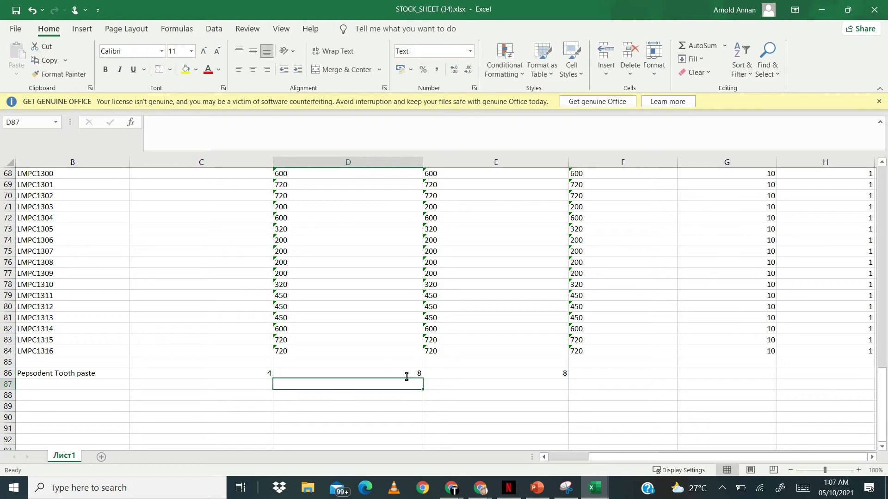
pyautogui.click(406, 377)
pyautogui.press('Right')
pyautogui.press('Down')
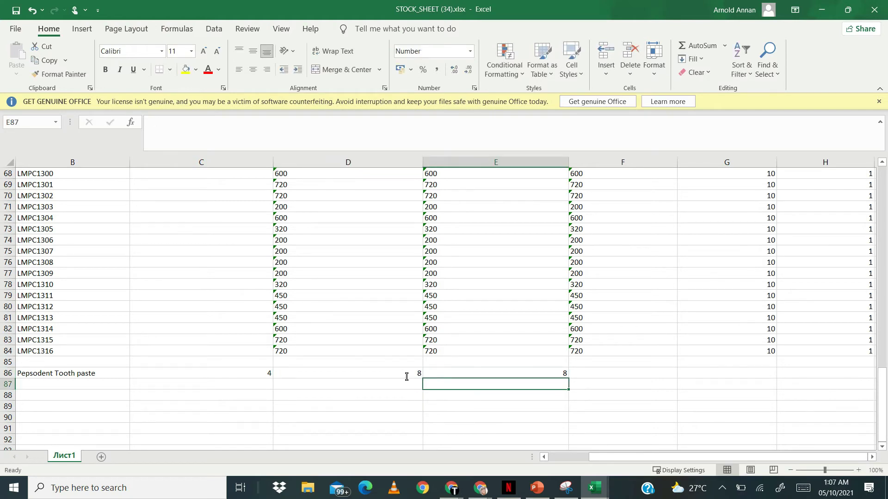
pyautogui.press('Up')
pyautogui.press('BackSpace')
pyautogui.write('8')
pyautogui.press('Return')
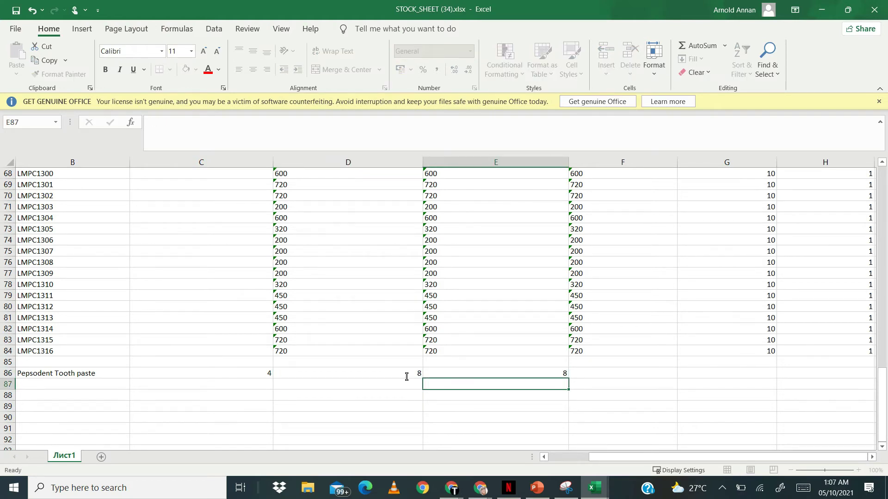
pyautogui.press('Up')
pyautogui.press('Left')
pyautogui.press('Left')
pyautogui.press('Left')
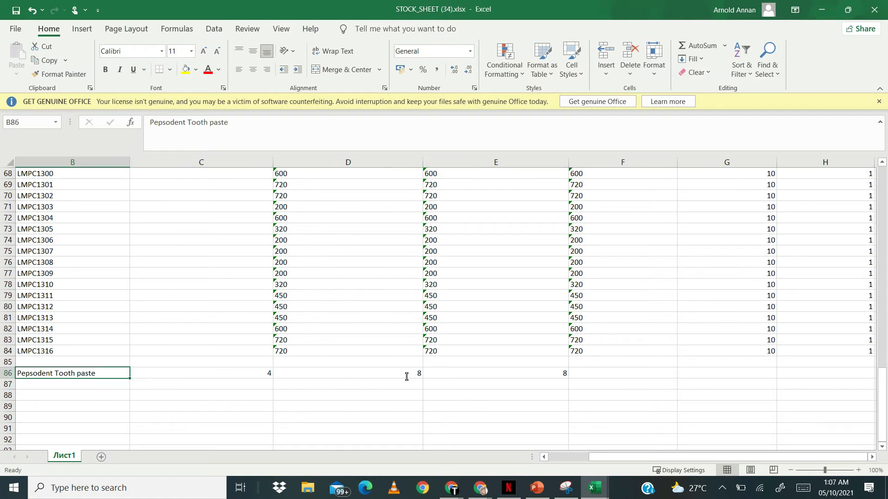
pyautogui.press('Right')
pyautogui.press('Right')
pyautogui.press('Right')
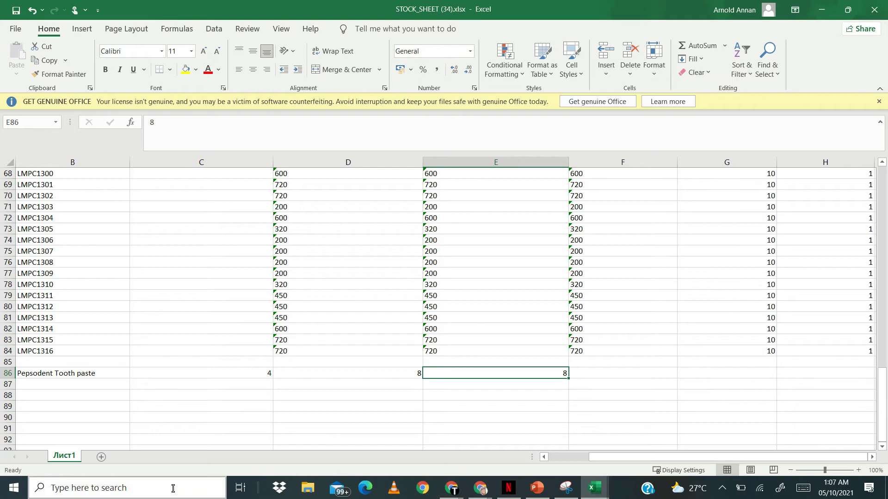
# Find Notepad through the Windows search and open a blank Notepad document.
pyautogui.click(180, 494)
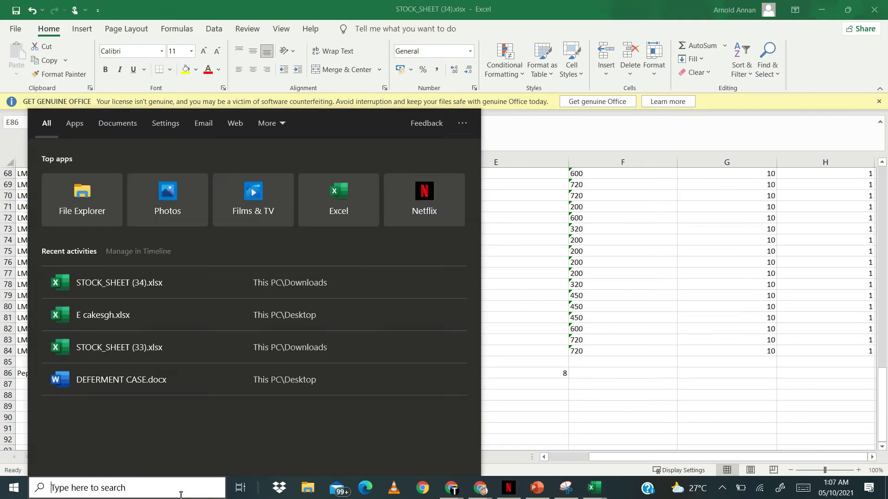
pyautogui.write('NOTEP')
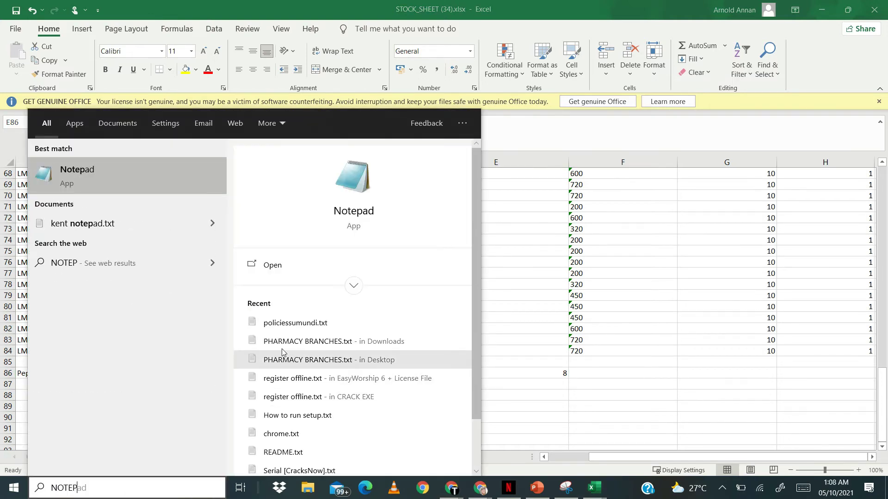
pyautogui.click(332, 265)
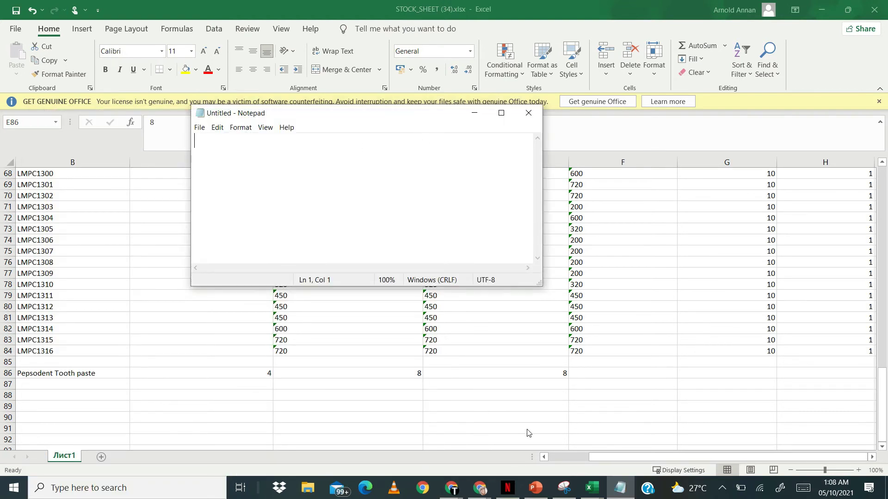
# Return to the stock sheet in Excel and clear the Pepsodent Tooth paste entries from cells B86 to E86.
pyautogui.click(588, 471)
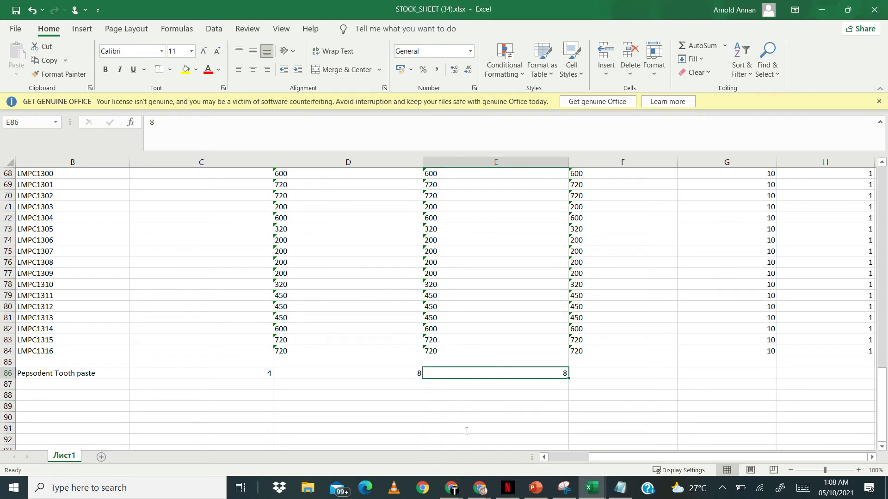
pyautogui.hotkey('shift', 'Left')
pyautogui.hotkey('shift', 'Left')
pyautogui.hotkey('shift', 'Left')
pyautogui.press('BackSpace')
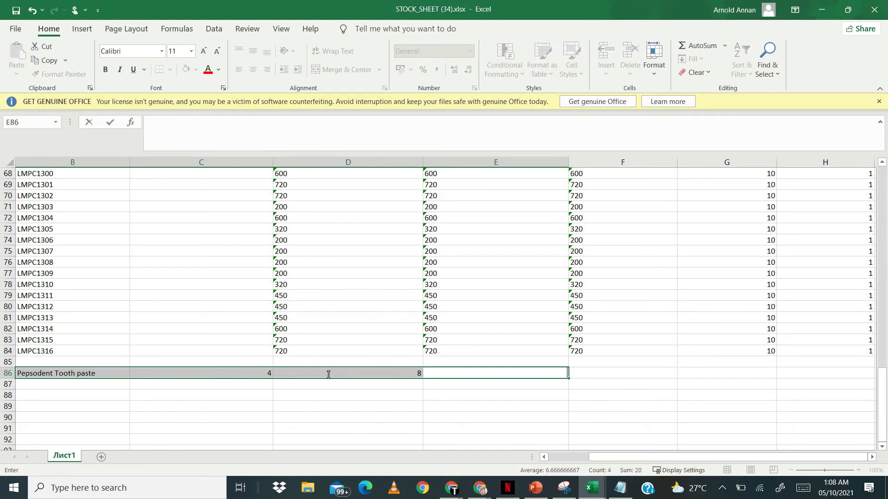
pyautogui.click(150, 376)
pyautogui.press('Delete')
pyautogui.press('Right')
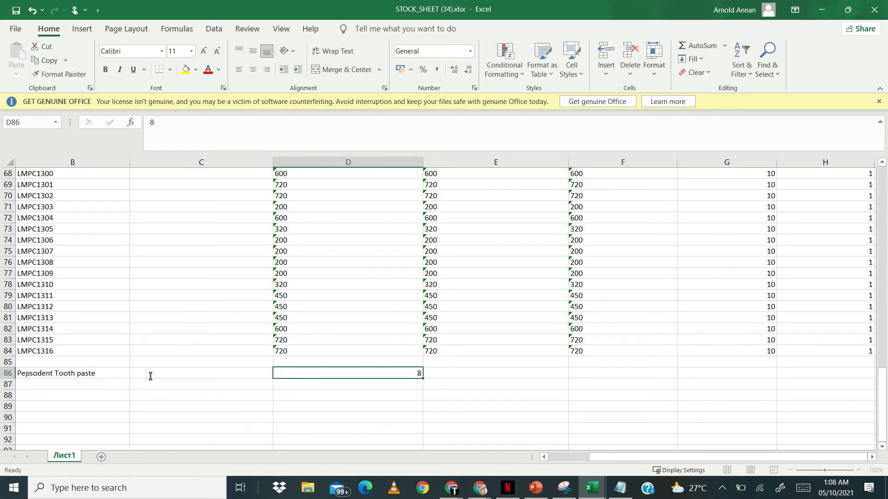
pyautogui.press('Delete')
pyautogui.press('Left')
pyautogui.press('Left')
pyautogui.press('BackSpace')
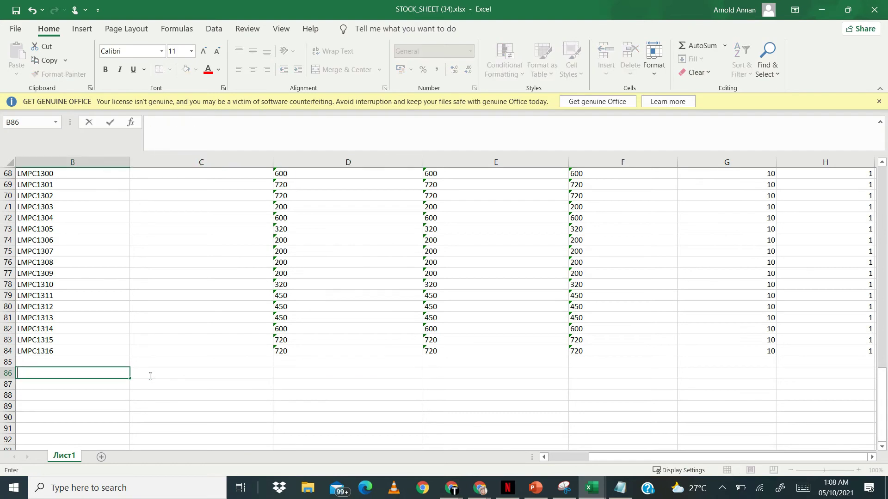
# Switch to the Book1 workbook and select the selling price cell C2.
pyautogui.click(591, 485)
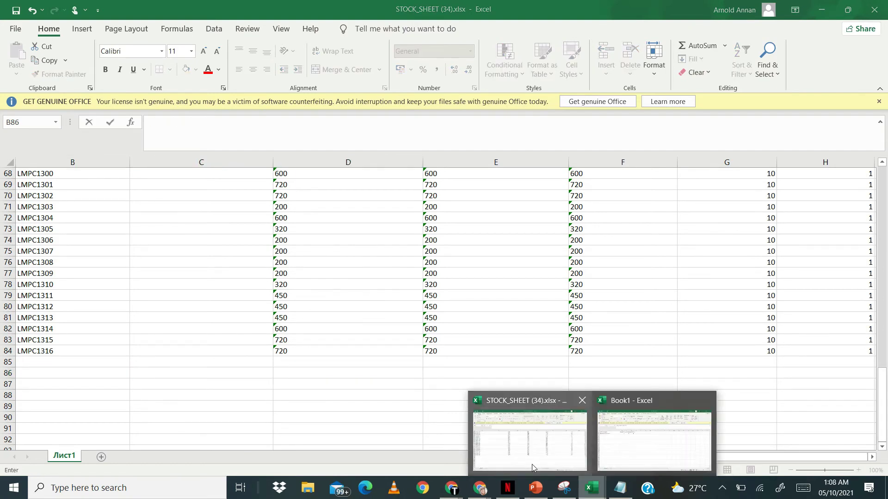
pyautogui.click(620, 453)
pyautogui.hotkey('ctrl', 'v')
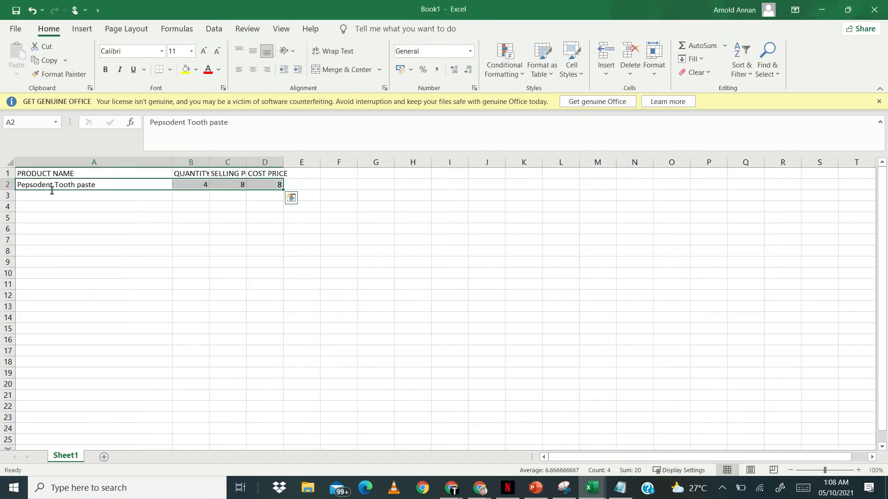
pyautogui.click(102, 201)
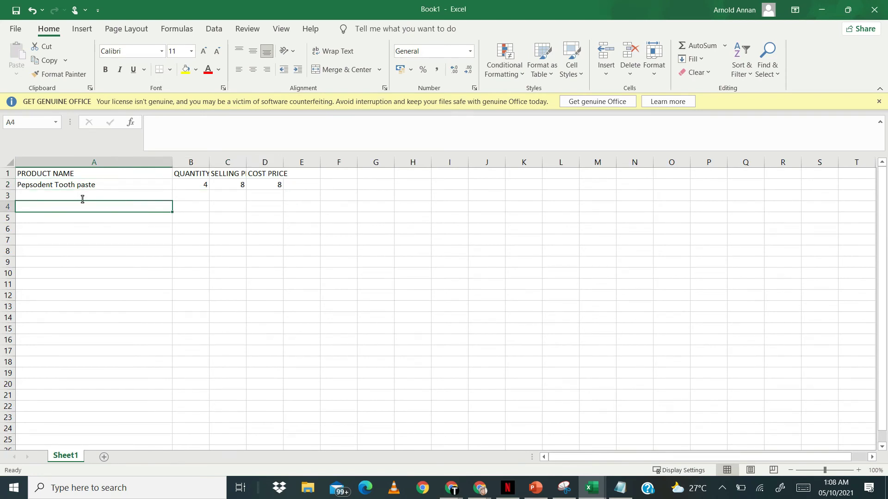
pyautogui.press('Up')
pyautogui.press('Right')
pyautogui.press('Right')
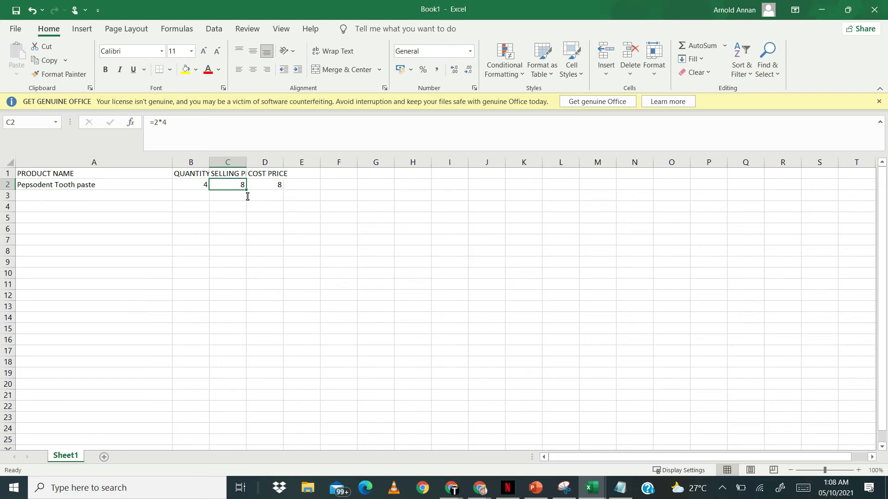
pyautogui.moveTo(245, 190)
pyautogui.mouseDown()
pyautogui.moveTo(244, 208)
pyautogui.moveTo(242, 191)
pyautogui.mouseUp()
# Enter the formula =2*5 as a second selling price in C3.
pyautogui.click(231, 197)
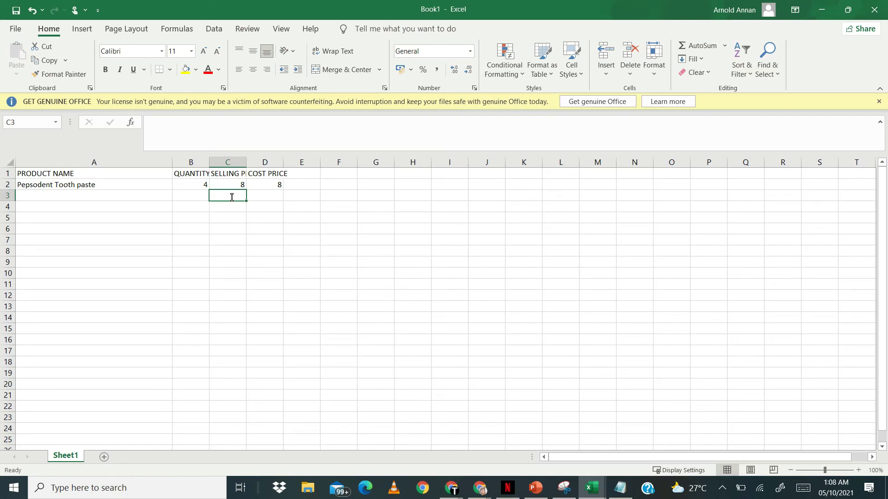
pyautogui.write('=')
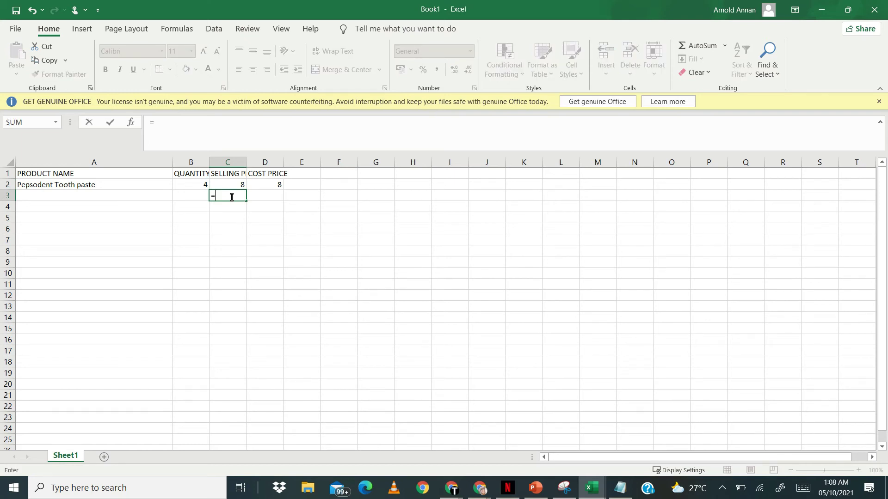
pyautogui.write('2*5')
pyautogui.press('Return')
# Try filling the selling price formulas from C2:C3 down to C10, and undo the fill.
pyautogui.moveTo(229, 185); pyautogui.dragTo(245, 275)
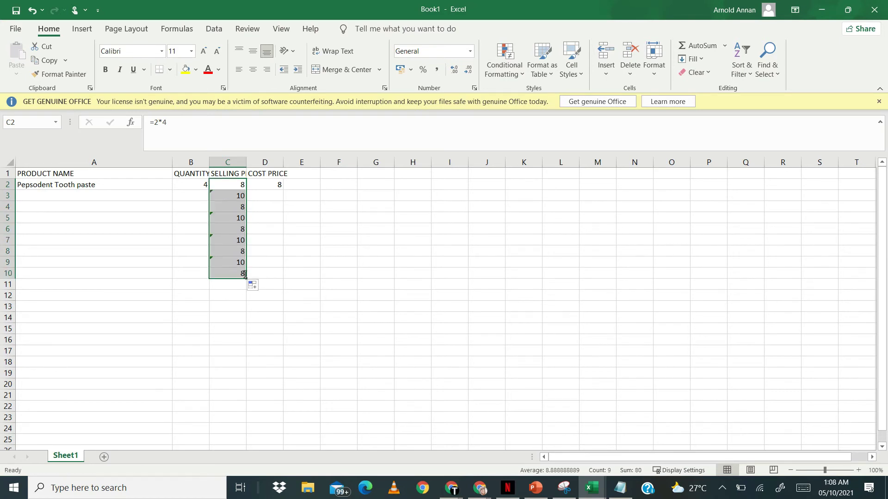
pyautogui.hotkey('ctrl', 'z')
# Fill the selling price formula from C3 down to C7.
pyautogui.click(234, 215)
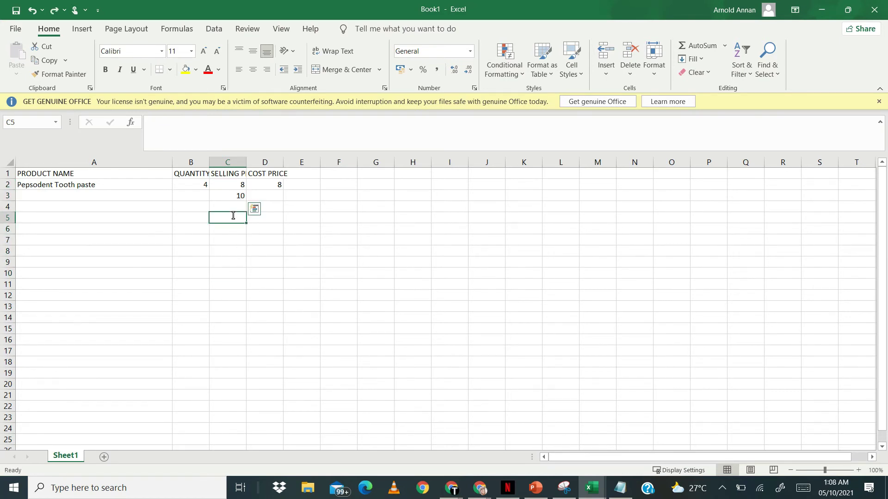
pyautogui.click(243, 195)
pyautogui.moveTo(244, 201); pyautogui.dragTo(245, 248)
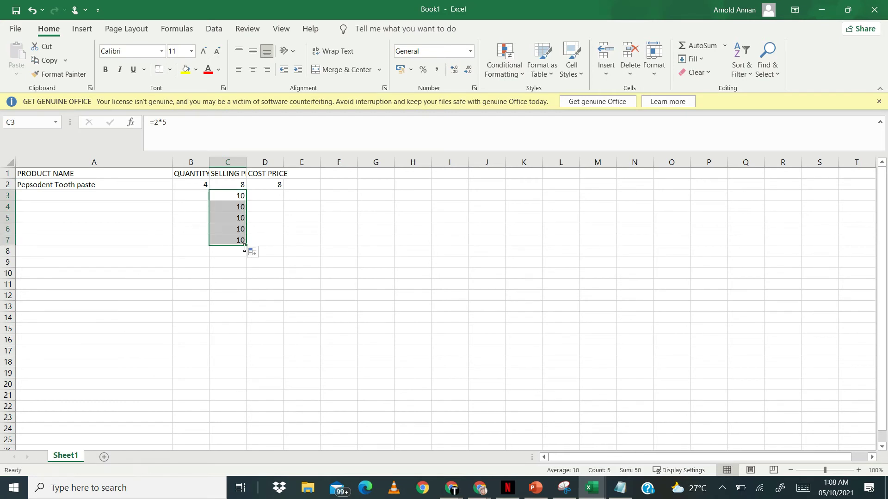
# Clear the filled selling price formulas from C4 to C7.
pyautogui.click(225, 205)
pyautogui.moveTo(238, 207); pyautogui.dragTo(239, 241)
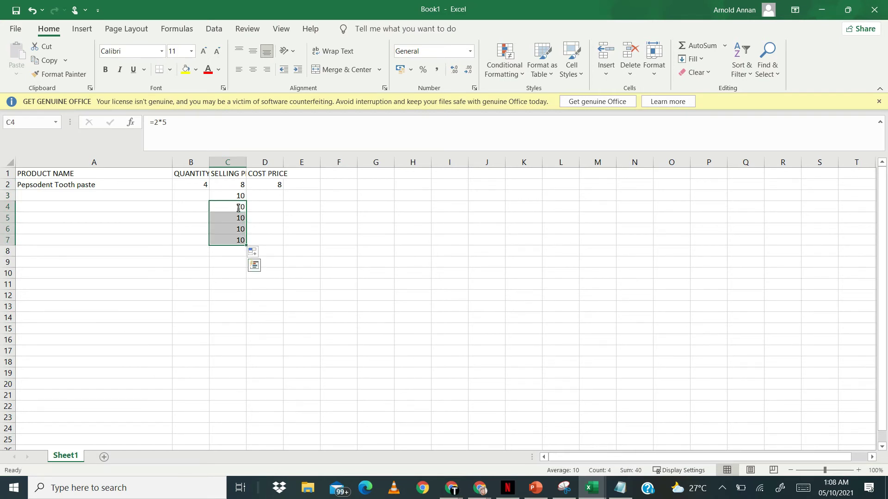
pyautogui.press('BackSpace')
pyautogui.click(240, 216)
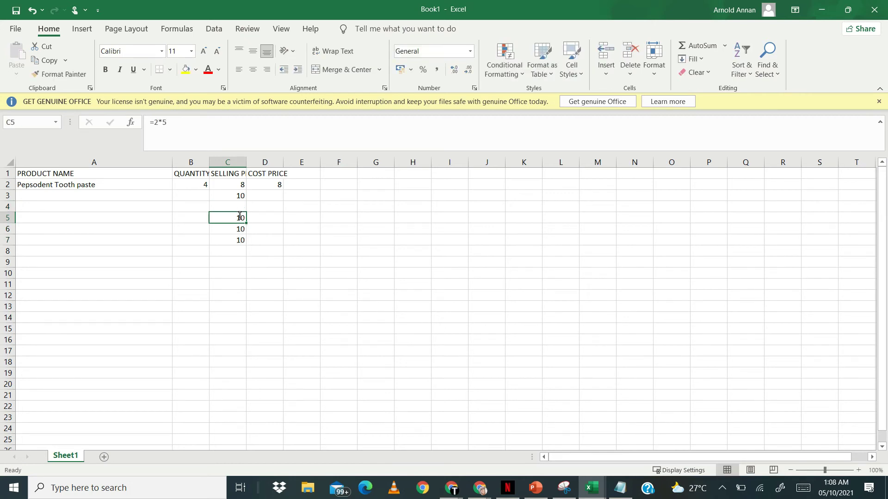
pyautogui.press('BackSpace')
pyautogui.press('Return')
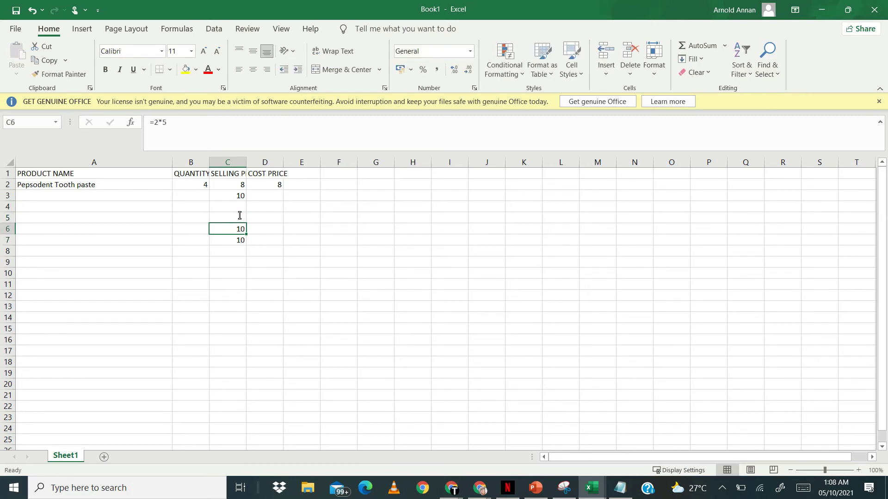
pyautogui.press('Down')
pyautogui.press('Down')
pyautogui.press('Up')
pyautogui.press('Up')
pyautogui.press('Down')
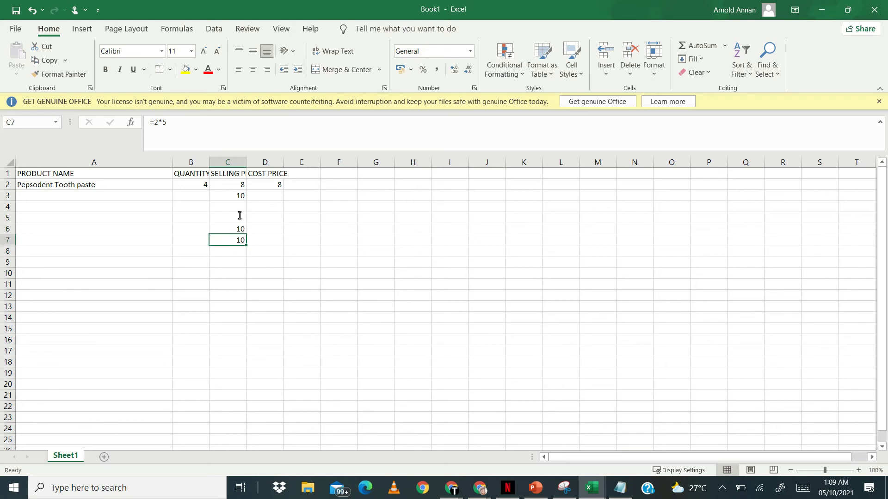
pyautogui.press('Up')
pyautogui.press('Up')
pyautogui.press('Up')
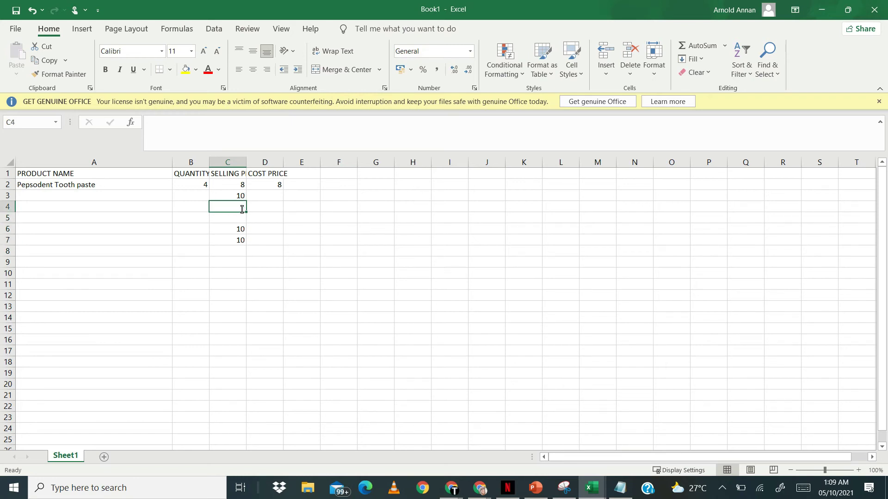
pyautogui.click(236, 229)
pyautogui.hotkey('shift', 'Down')
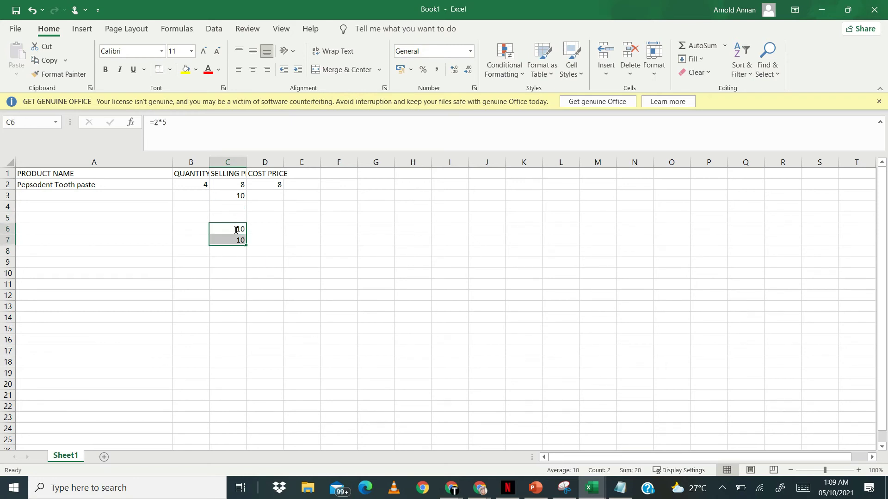
pyautogui.press('Delete')
pyautogui.press('Home')
# Fill the selling price formulas from C2:C3 down to C22 and the cost price formula from D2 down to D22.
pyautogui.moveTo(240, 185); pyautogui.dragTo(237, 408)
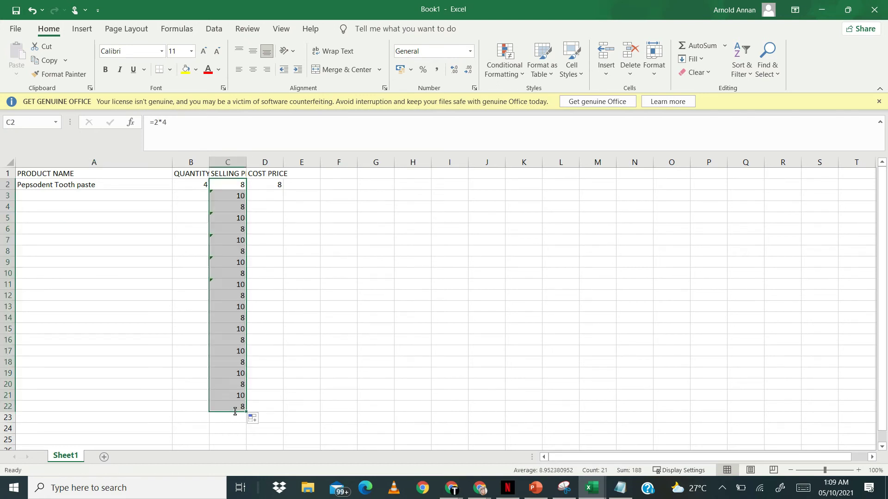
pyautogui.click(277, 186)
pyautogui.moveTo(283, 190); pyautogui.dragTo(281, 407)
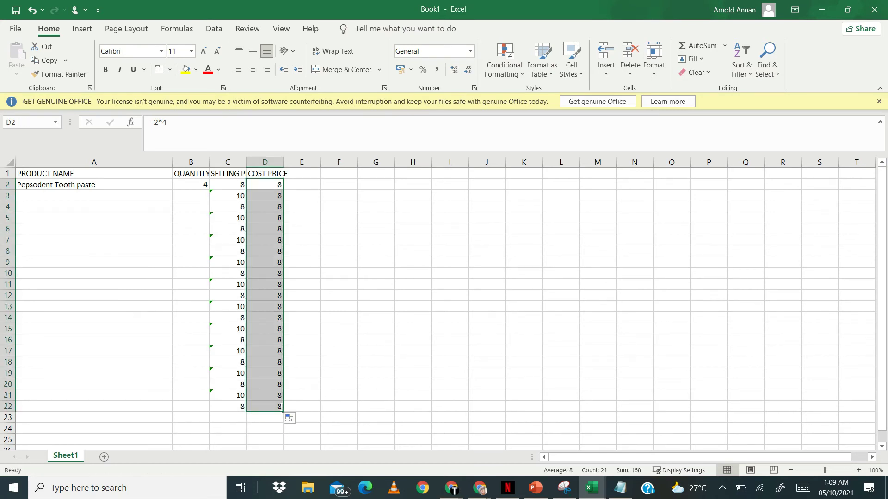
# Inspect the formulas behind the filled selling prices in column C.
pyautogui.click(222, 196)
pyautogui.press('Down')
pyautogui.press('Down')
pyautogui.press('Down')
pyautogui.press('Down')
pyautogui.press('Down')
pyautogui.press('Down')
pyautogui.press('Down')
pyautogui.press('Down')
pyautogui.press('Down')
pyautogui.press('Down')
pyautogui.press('Down')
pyautogui.press('Down')
pyautogui.press('Down')
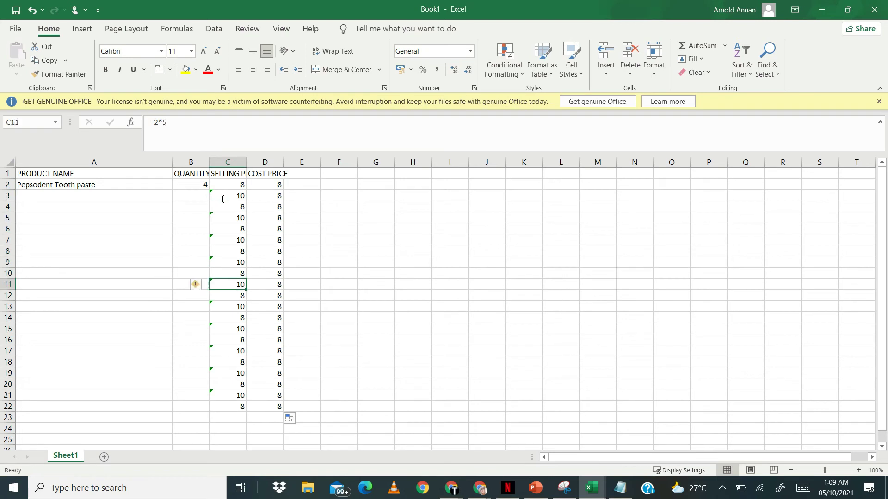
pyautogui.press('Up')
pyautogui.press('Up')
pyautogui.press('Up')
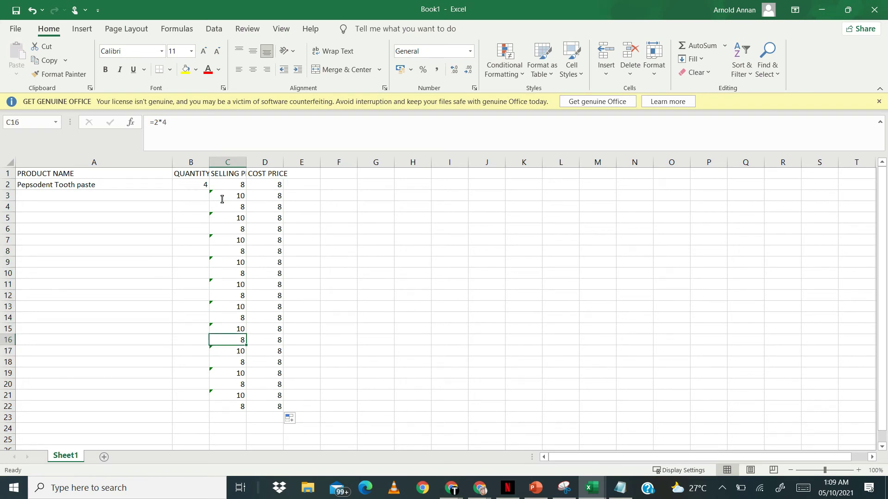
# Copy the selling prices C2:C22 and paste them into the empty Notepad document.
pyautogui.click(228, 182)
pyautogui.hotkey('shift', 'Down')
pyautogui.hotkey('shift', 'Down')
pyautogui.hotkey('shift', 'Down')
pyautogui.hotkey('shift', 'Down')
pyautogui.hotkey('shift', 'Down')
pyautogui.hotkey('shift', 'Down')
pyautogui.hotkey('shift', 'Down')
pyautogui.hotkey('shift', 'Down')
pyautogui.hotkey('shift', 'Down')
pyautogui.hotkey('shift', 'Down')
pyautogui.hotkey('shift', 'Down')
pyautogui.hotkey('shift', 'Down')
pyautogui.hotkey('shift', 'Down')
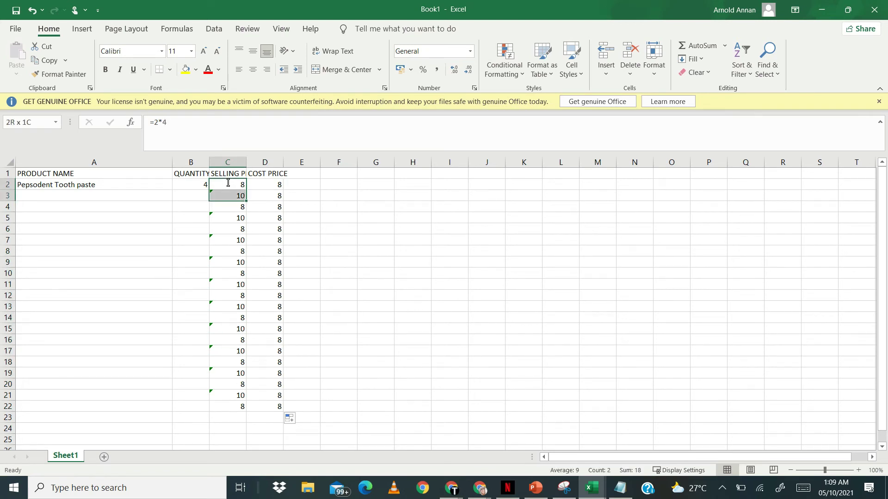
pyautogui.hotkey('shift', 'Down')
pyautogui.hotkey('shift', 'Down')
pyautogui.hotkey('shift', 'Down')
pyautogui.hotkey('shift', 'Down')
pyautogui.hotkey('shift', 'Down')
pyautogui.hotkey('shift', 'Down')
pyautogui.hotkey('shift', 'Down')
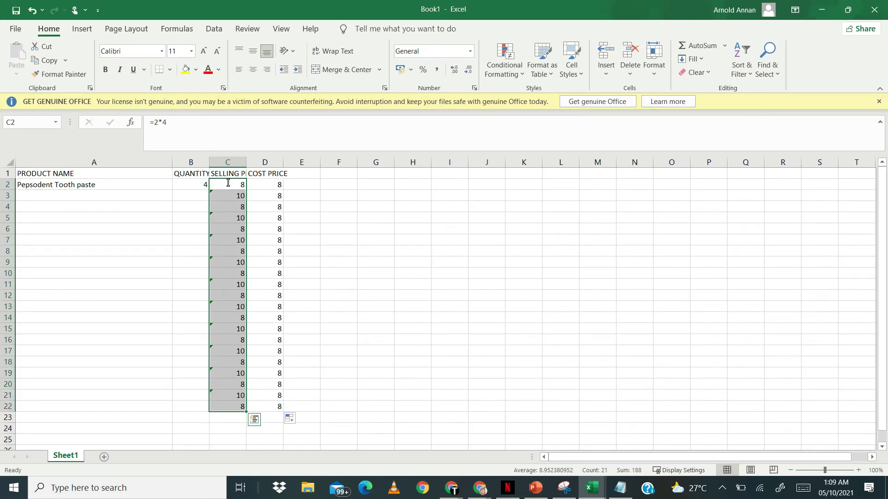
pyautogui.hotkey('ctrl', 'c')
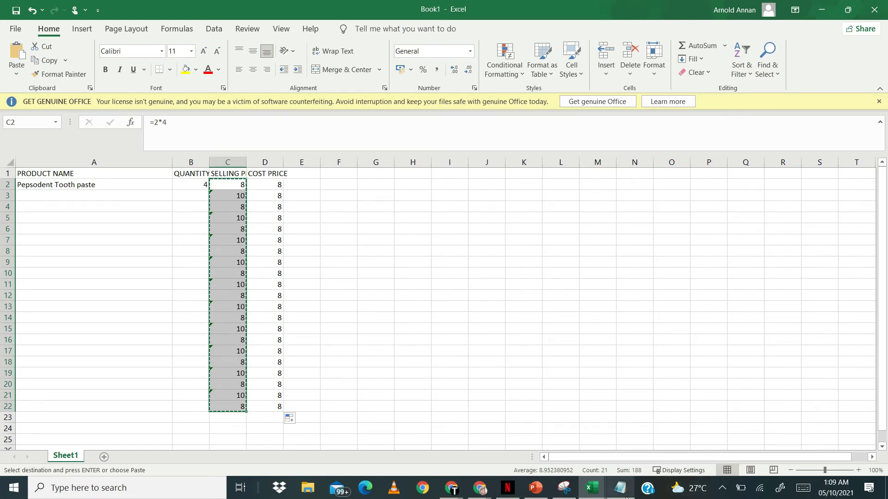
pyautogui.click(620, 488)
pyautogui.hotkey('ctrl', 'v')
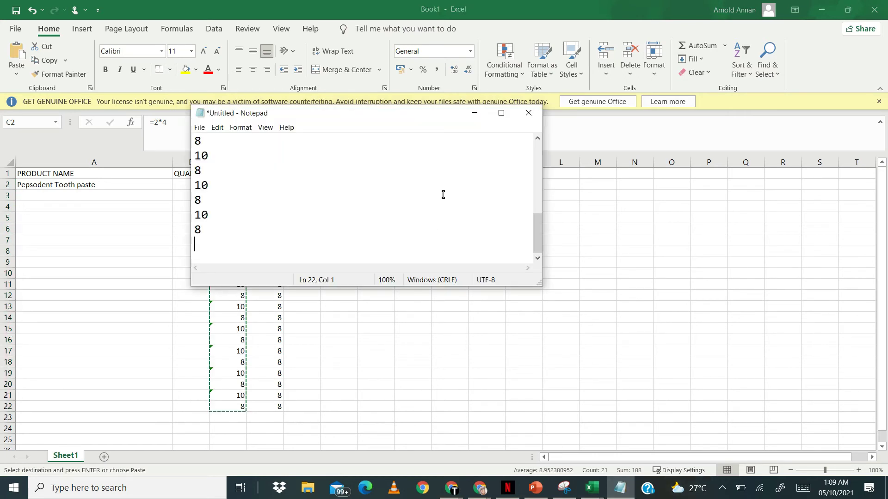
# Copy all prices from Notepad and paste them into the STOCK_SHEET (34) workbook starting at cell E86.
pyautogui.hotkey('ctrl', 'a')
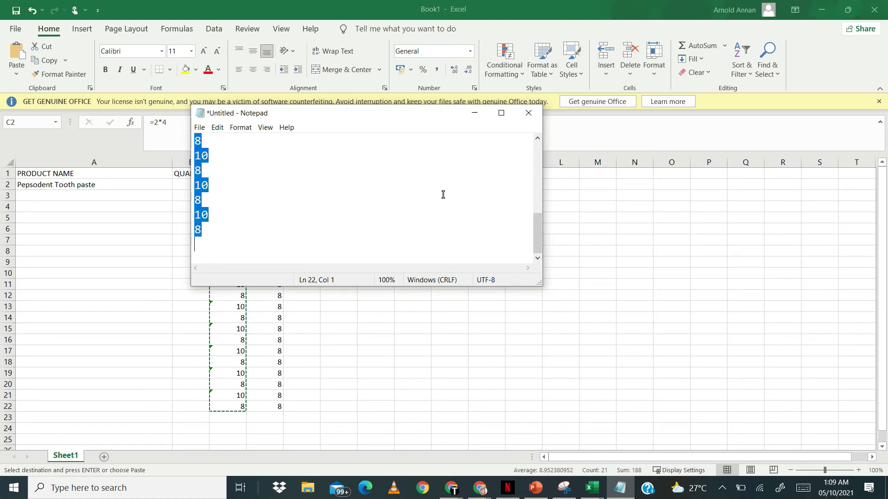
pyautogui.hotkey('ctrl', 'c')
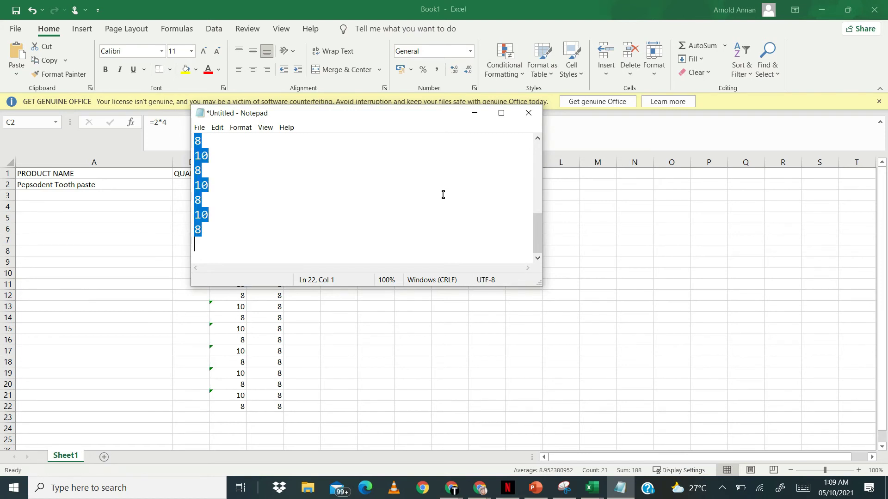
pyautogui.click(601, 495)
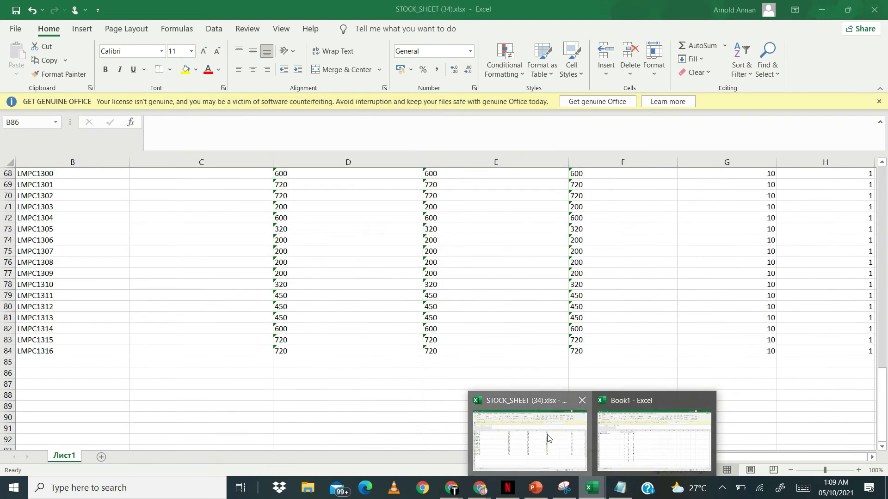
pyautogui.click(554, 437)
pyautogui.click(443, 377)
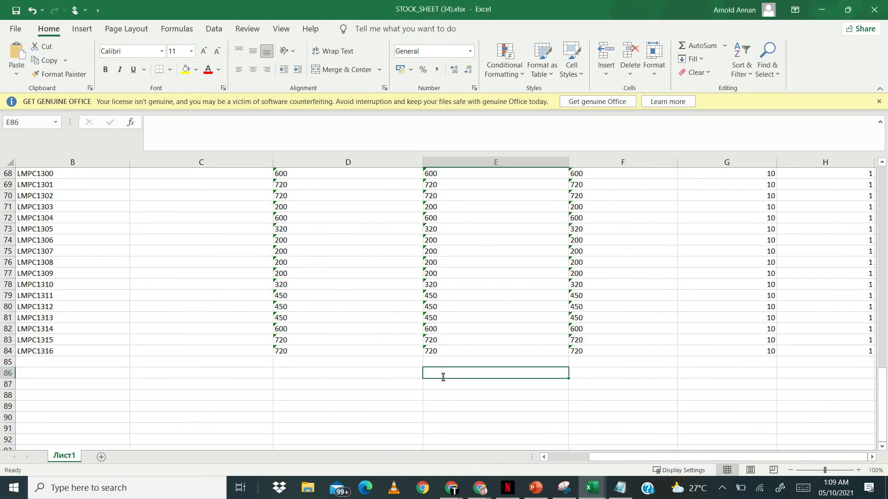
pyautogui.hotkey('ctrl', 'v')
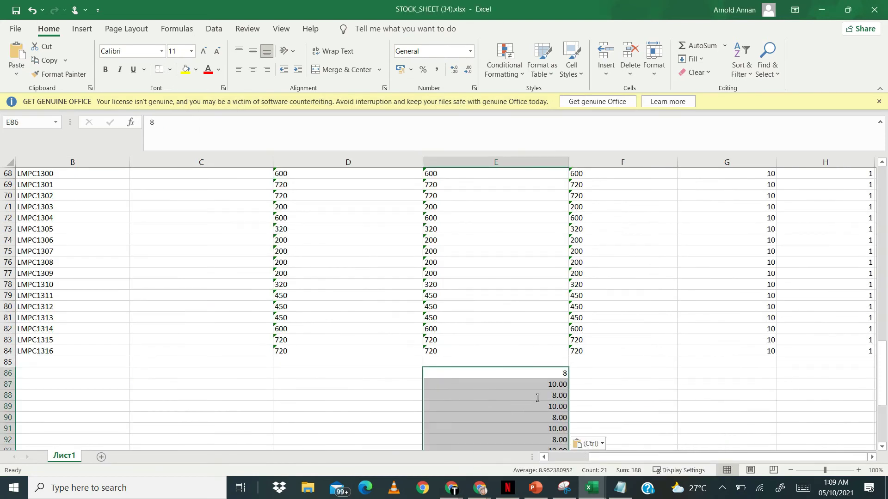
# Check the pasted prices from E86 down for plain values instead of formulas.
pyautogui.click(532, 371)
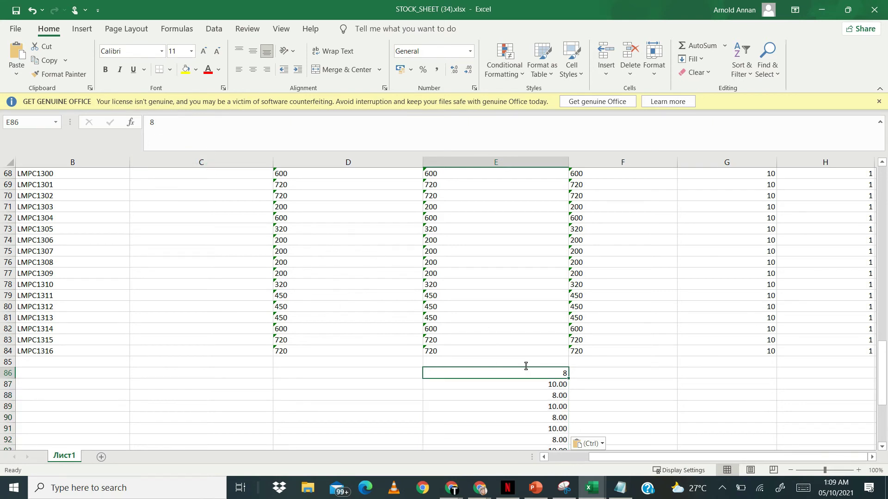
pyautogui.click(519, 384)
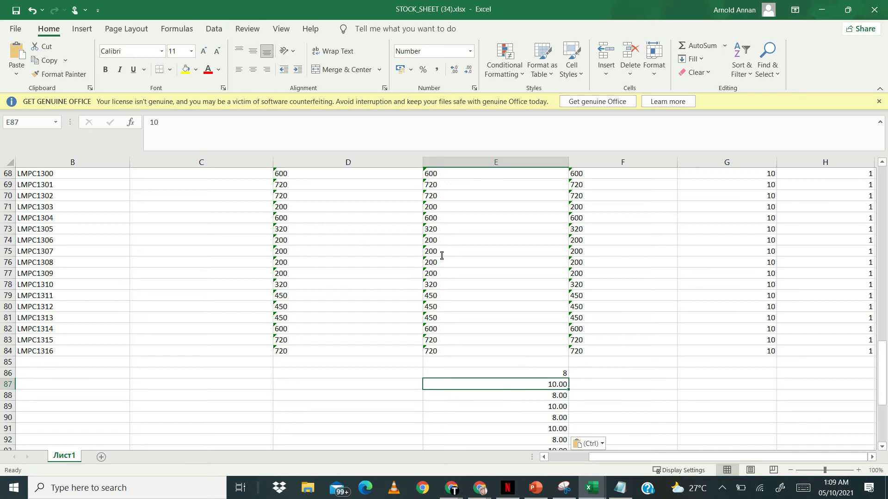
pyautogui.press('Up')
pyautogui.press('Down')
pyautogui.press('Down')
pyautogui.press('Down')
pyautogui.press('Up')
pyautogui.press('Up')
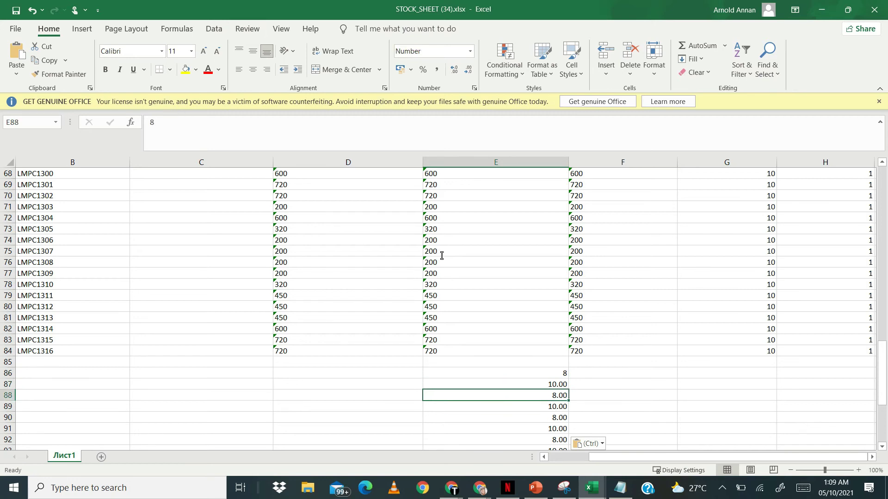
pyautogui.press('Up')
pyautogui.press('Down')
pyautogui.press('Down')
pyautogui.press('Down')
pyautogui.press('Down')
pyautogui.press('Down')
pyautogui.press('Down')
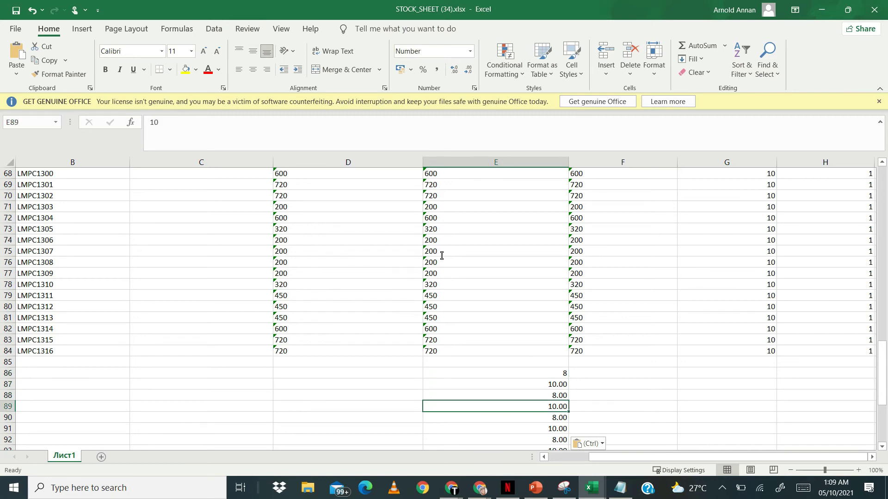
pyautogui.press('Down')
pyautogui.press('Up')
pyautogui.press('Up')
pyautogui.press('Up')
pyautogui.press('Up')
pyautogui.press('Up')
pyautogui.press('Up')
pyautogui.press('Up')
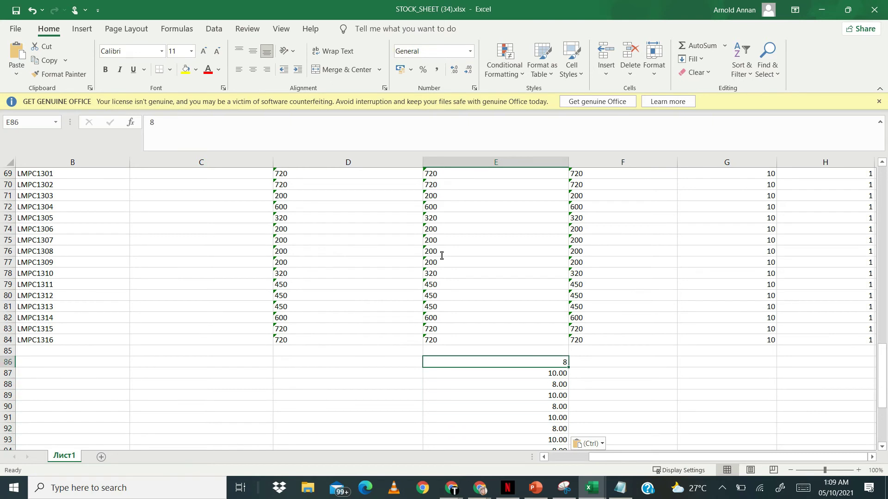
# Delete the pasted demonstration prices in E86:E106.
pyautogui.hotkey('shift', 'Down')
pyautogui.hotkey('shift', 'Down')
pyautogui.hotkey('shift', 'Down')
pyautogui.hotkey('shift', 'Down')
pyautogui.hotkey('shift', 'Down')
pyautogui.hotkey('shift', 'Down')
pyautogui.hotkey('shift', 'Down')
pyautogui.hotkey('shift', 'Down')
pyautogui.hotkey('shift', 'Down')
pyautogui.hotkey('shift', 'Down')
pyautogui.hotkey('shift', 'Down')
pyautogui.hotkey('shift', 'Down')
pyautogui.hotkey('shift', 'Down')
pyautogui.hotkey('shift', 'Down')
pyautogui.hotkey('shift', 'Down')
pyautogui.hotkey('shift', 'Down')
pyautogui.hotkey('shift', 'Down')
pyautogui.hotkey('shift', 'Down')
pyautogui.hotkey('shift', 'Down')
pyautogui.hotkey('shift', 'Down')
pyautogui.hotkey('shift', 'Down')
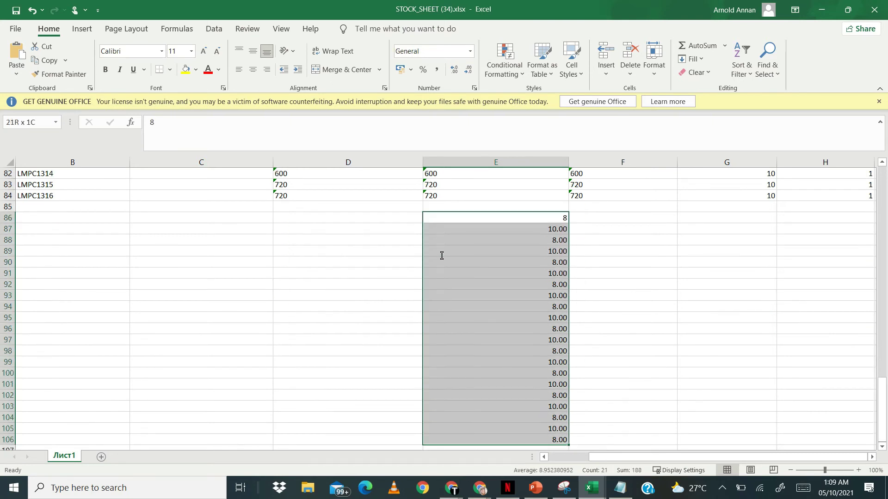
pyautogui.hotkey('ctrl', 'v')
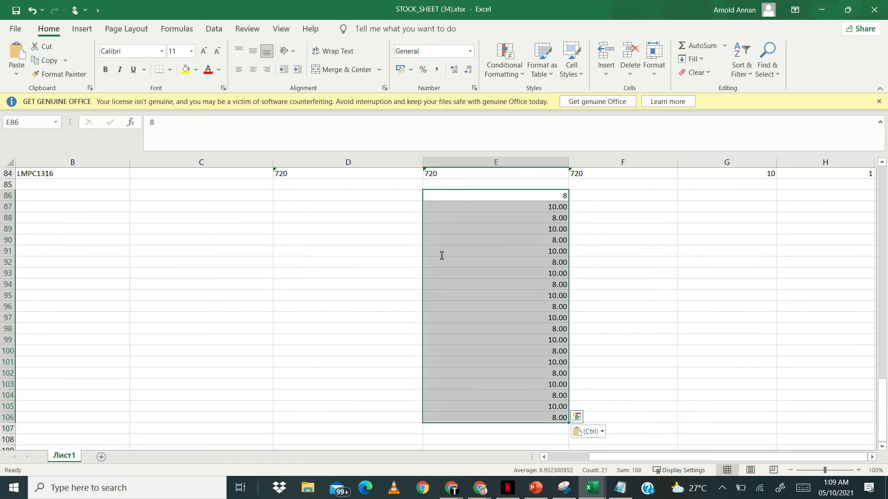
pyautogui.press('Delete')
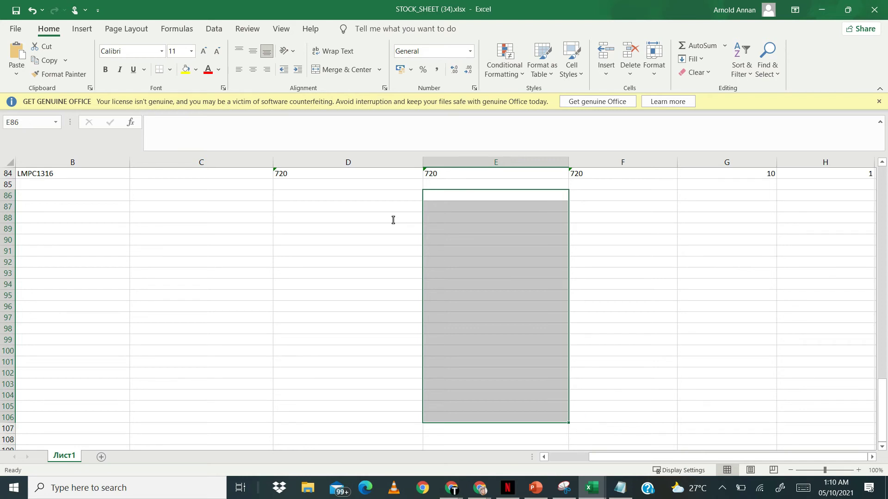
# Review the retail, wholesale and cost price columns from the last product rows back up to the header row.
pyautogui.click(385, 200)
pyautogui.press('Up')
pyautogui.press('Up')
pyautogui.press('Up')
pyautogui.press('Up')
pyautogui.press('Up')
pyautogui.press('Up')
pyautogui.press('Up')
pyautogui.press('Up')
pyautogui.press('Up')
pyautogui.press('Up')
pyautogui.press('Up')
pyautogui.press('Up')
pyautogui.press('Up')
pyautogui.press('Up')
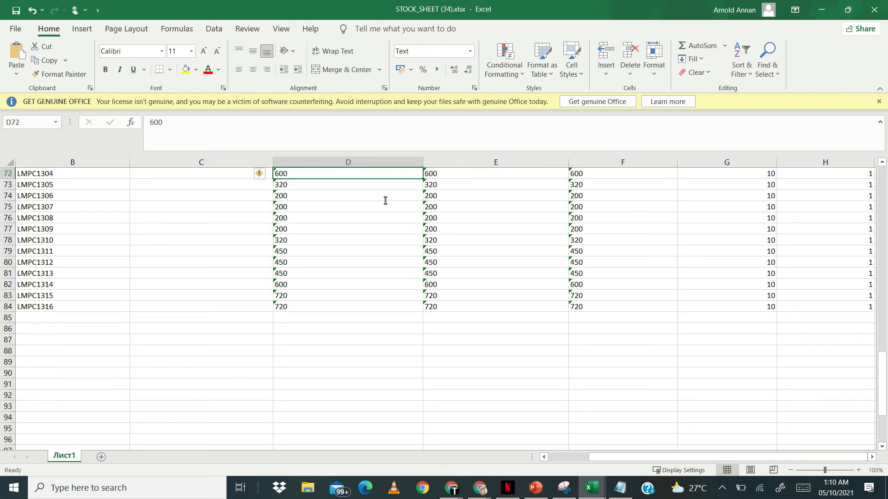
pyautogui.press('Up')
pyautogui.press('Up')
pyautogui.press('Up')
pyautogui.press('Up')
pyautogui.press('Up')
pyautogui.press('Up')
pyautogui.press('Up')
pyautogui.press('Up')
pyautogui.press('Up')
pyautogui.press('Up')
pyautogui.press('Up')
pyautogui.press('Up')
pyautogui.press('Up')
pyautogui.press('Up')
pyautogui.press('Up')
pyautogui.press('Up')
pyautogui.press('Up')
pyautogui.press('Up')
pyautogui.press('Up')
pyautogui.press('Up')
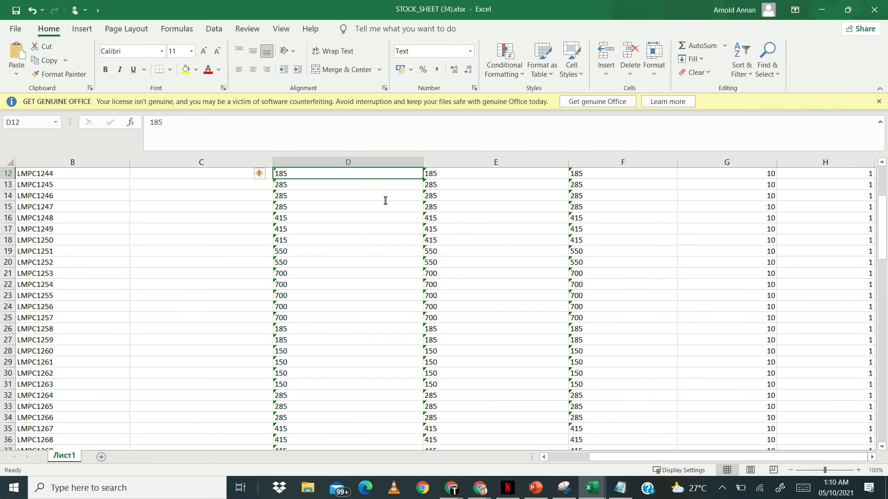
pyautogui.press('Up')
pyautogui.press('Up')
pyautogui.press('Up')
pyautogui.press('Up')
pyautogui.press('Up')
pyautogui.press('Up')
pyautogui.press('Up')
pyautogui.press('Up')
pyautogui.press('Up')
pyautogui.press('Up')
pyautogui.press('Up')
pyautogui.press('Down')
pyautogui.press('Down')
pyautogui.press('Down')
pyautogui.press('Down')
pyautogui.press('Down')
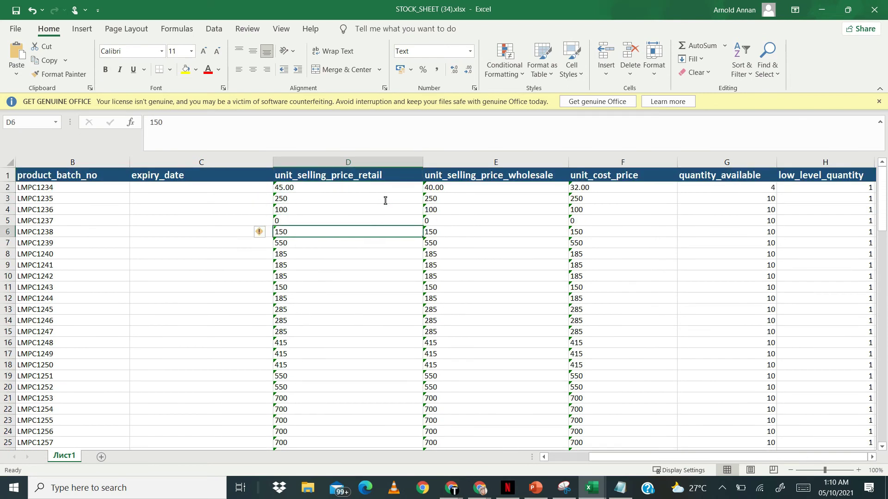
pyautogui.press('Down')
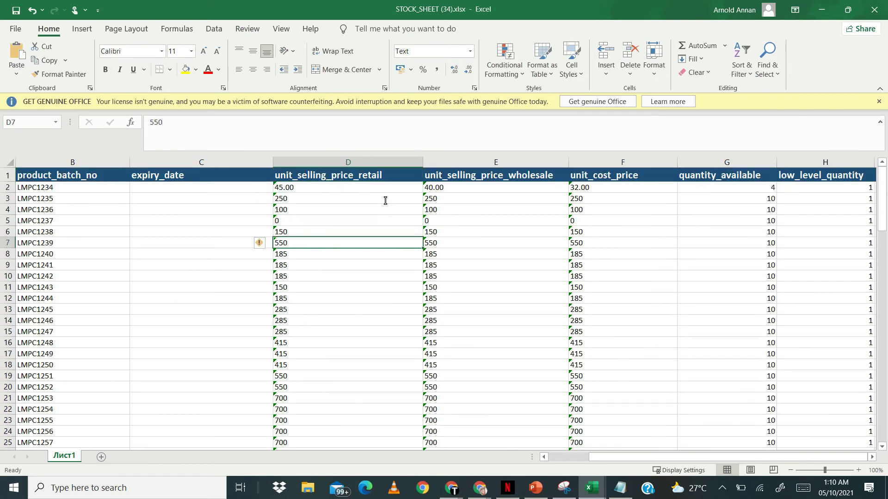
# Close the Notepad document and the Book1 workbook, discarding the changes in both.
pyautogui.click(602, 491)
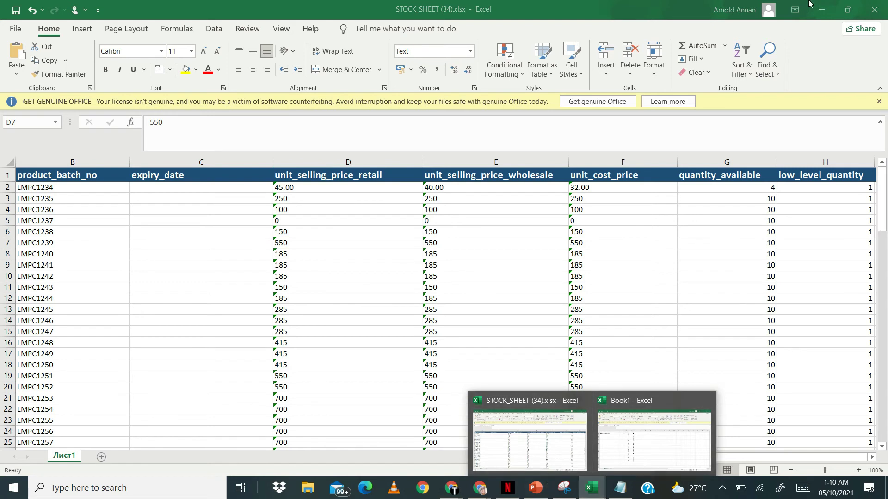
pyautogui.click(822, 7)
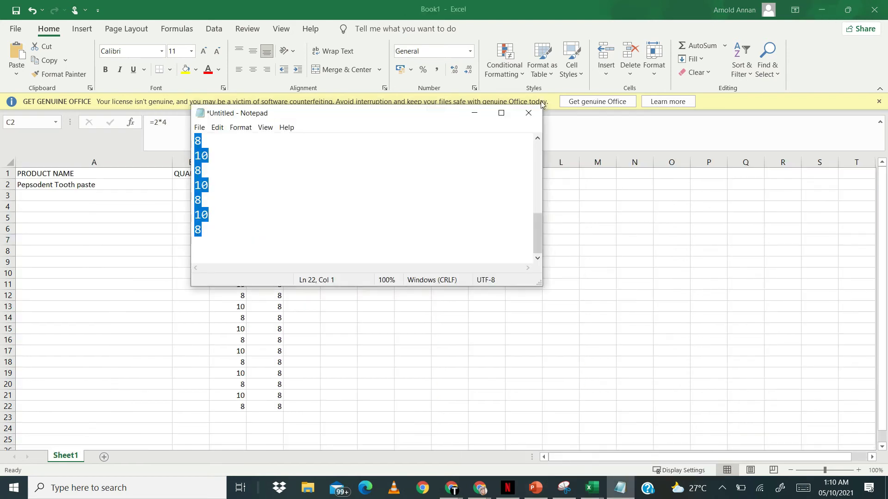
pyautogui.click(528, 113)
pyautogui.click(464, 246)
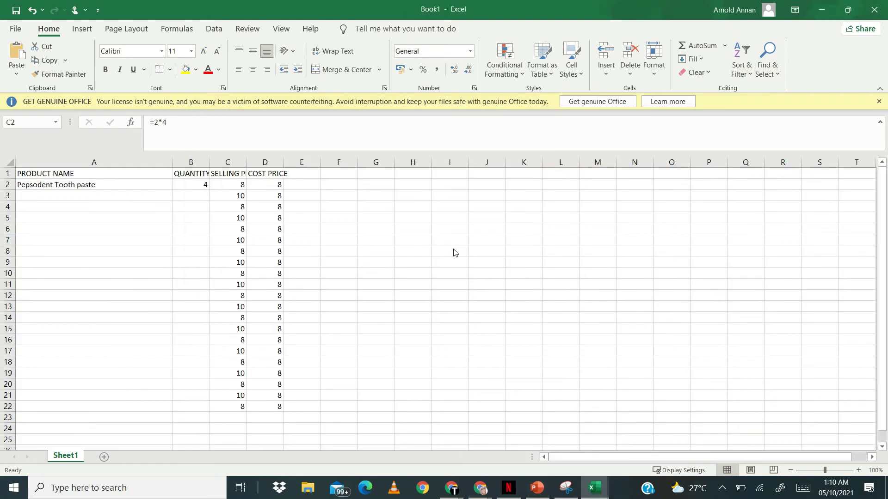
pyautogui.click(878, 12)
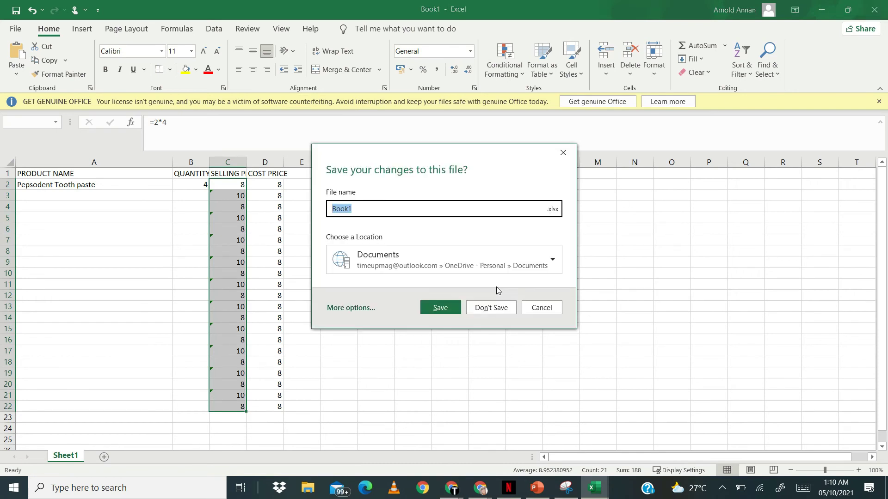
pyautogui.click(491, 307)
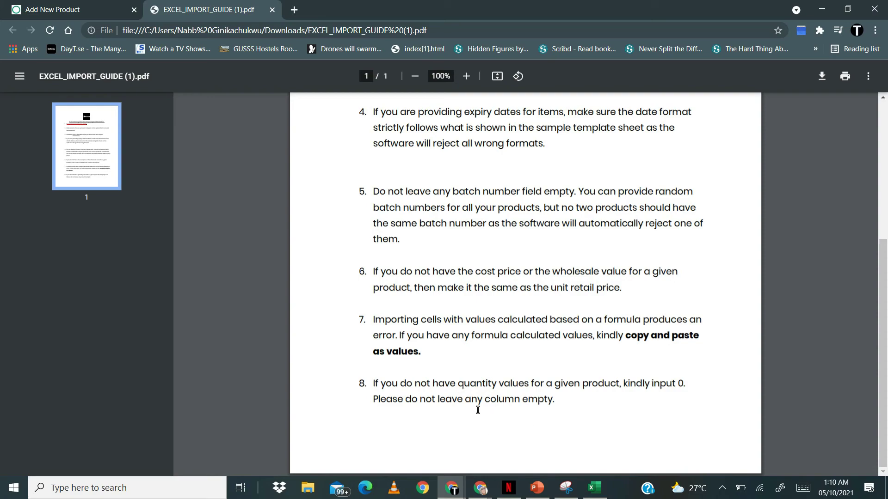
# Return to the STOCK_SHEET (34) workbook and examine the quantity_available and low_level_quantity columns.
pyautogui.click(594, 488)
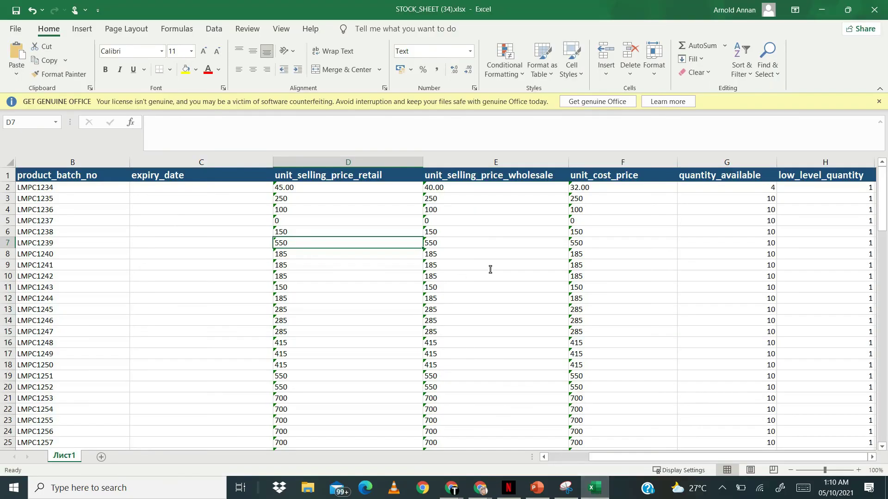
pyautogui.click(698, 261)
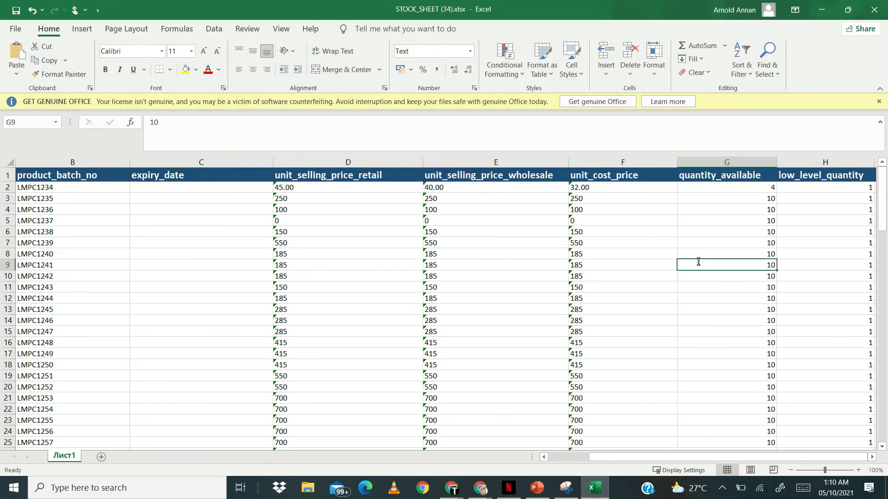
pyautogui.press('Up')
pyautogui.press('Up')
pyautogui.press('Up')
pyautogui.press('Up')
pyautogui.press('Up')
pyautogui.press('Up')
pyautogui.press('Up')
pyautogui.press('Right')
pyautogui.press('Right')
pyautogui.press('Right')
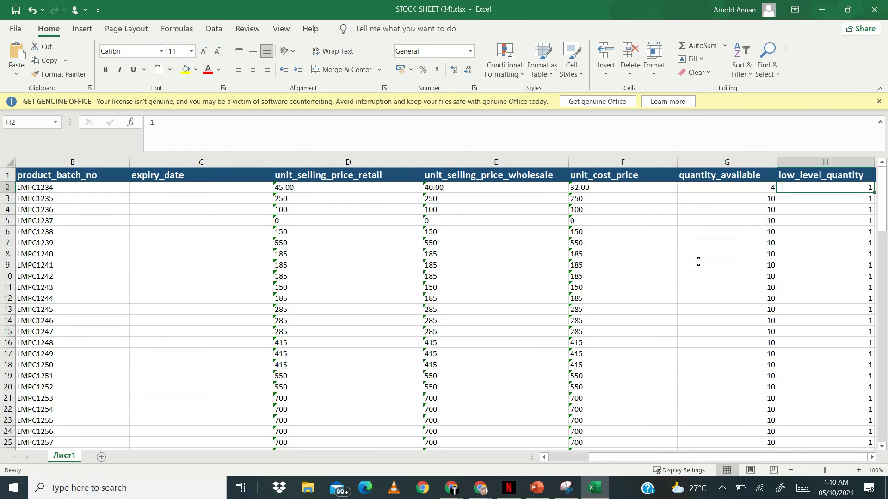
pyautogui.press('Left')
pyautogui.press('Left')
pyautogui.press('Left')
pyautogui.press('Down')
pyautogui.press('Down')
pyautogui.press('Down')
pyautogui.press('Down')
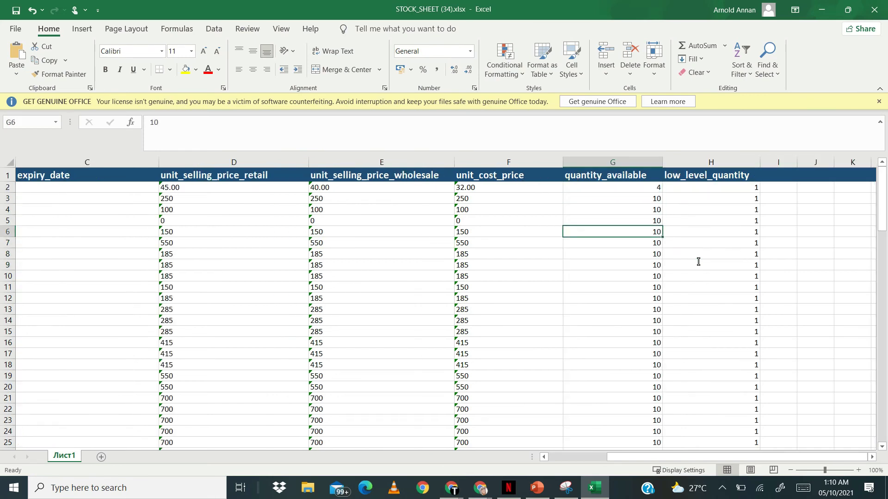
# Examine the price, expiry date, batch number and product name columns in the first product rows.
pyautogui.press('Left')
pyautogui.press('Left')
pyautogui.press('Up')
pyautogui.press('Up')
pyautogui.press('Down')
pyautogui.press('Down')
pyautogui.press('Left')
pyautogui.press('Left')
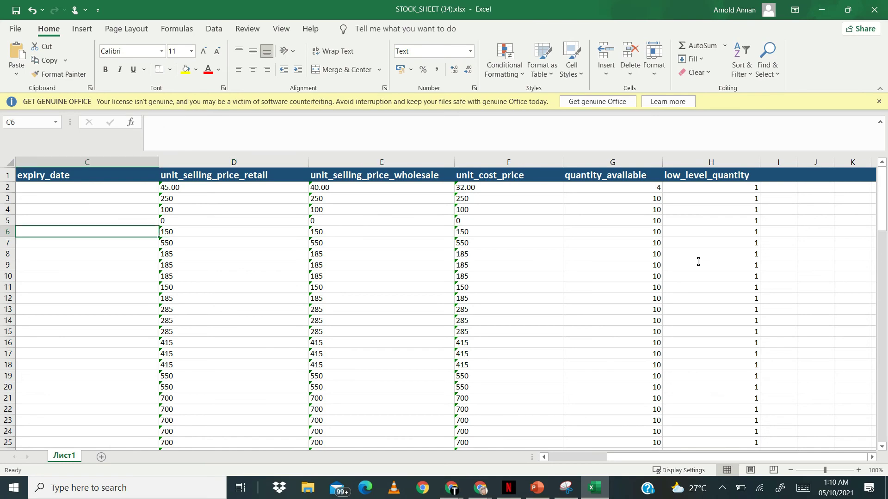
pyautogui.press('Left')
pyautogui.press('Left')
pyautogui.press('Up')
pyautogui.press('Right')
pyautogui.press('Right')
pyautogui.press('Right')
pyautogui.press('Right')
pyautogui.press('Left')
pyautogui.press('Left')
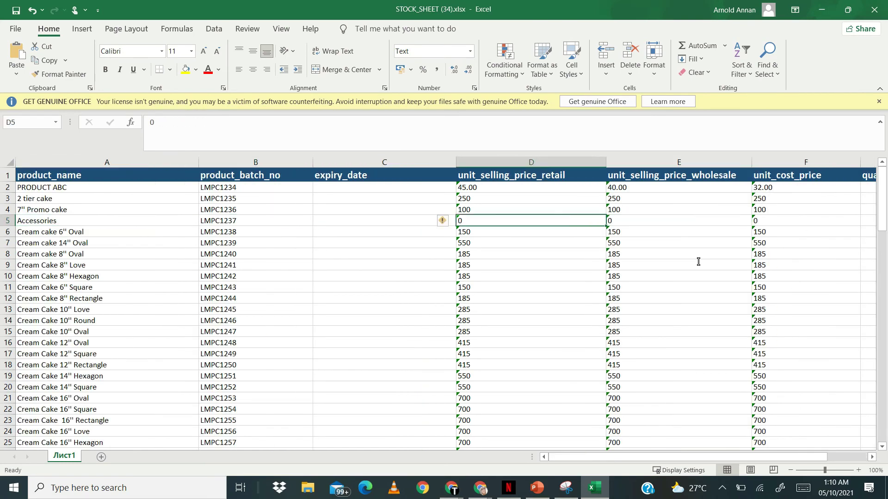
# Replace the retail selling prices of Cream Cake 8'' Love (D9) and Cream Cake 10'' Love (D13) with 0.
pyautogui.press('Down')
pyautogui.press('Down')
pyautogui.press('Right')
pyautogui.press('Down')
pyautogui.press('Down')
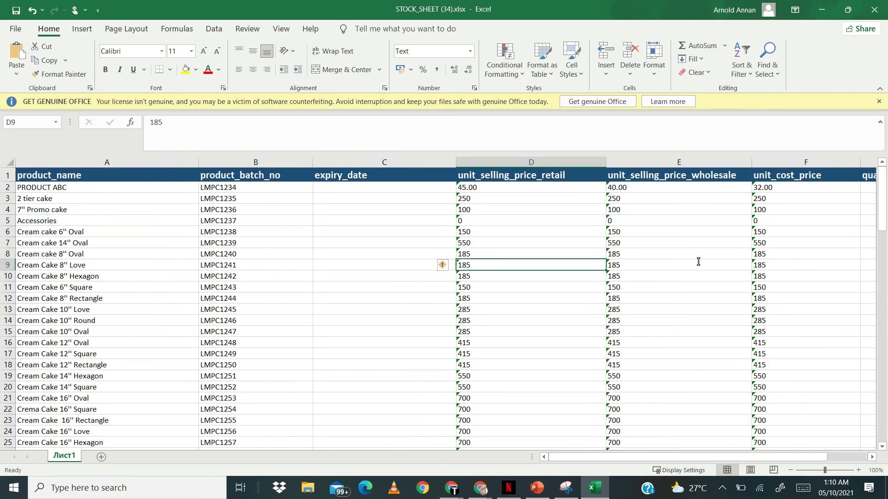
pyautogui.press('Delete')
pyautogui.press('Down')
pyautogui.press('Down')
pyautogui.press('Down')
pyautogui.press('Down')
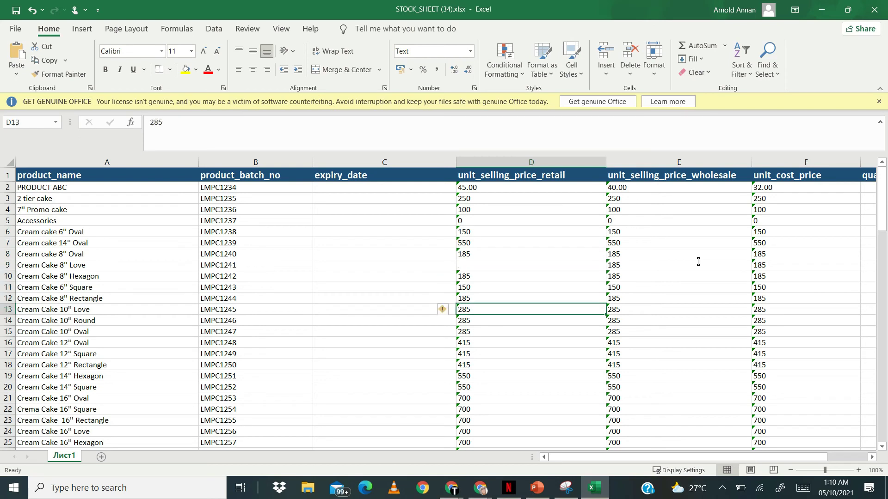
pyautogui.press('Delete')
pyautogui.press('Down')
pyautogui.press('Up')
pyautogui.write('0')
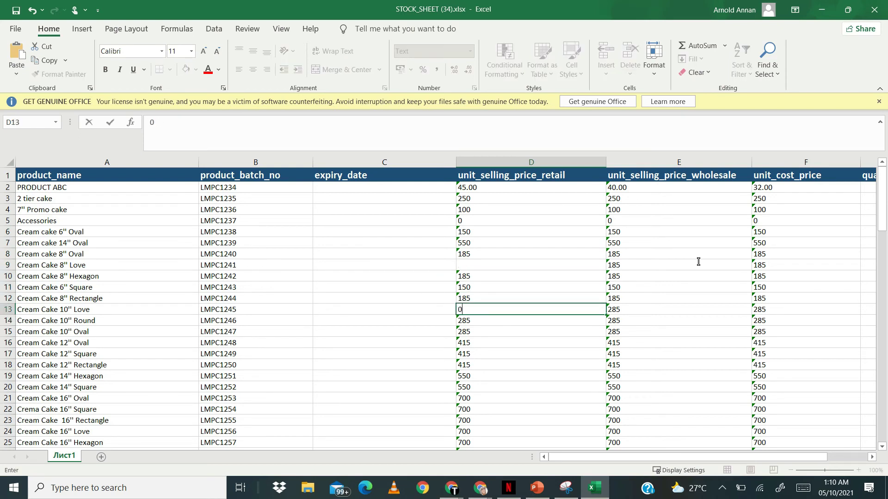
pyautogui.press('Up')
pyautogui.press('Up')
pyautogui.press('Up')
pyautogui.press('Up')
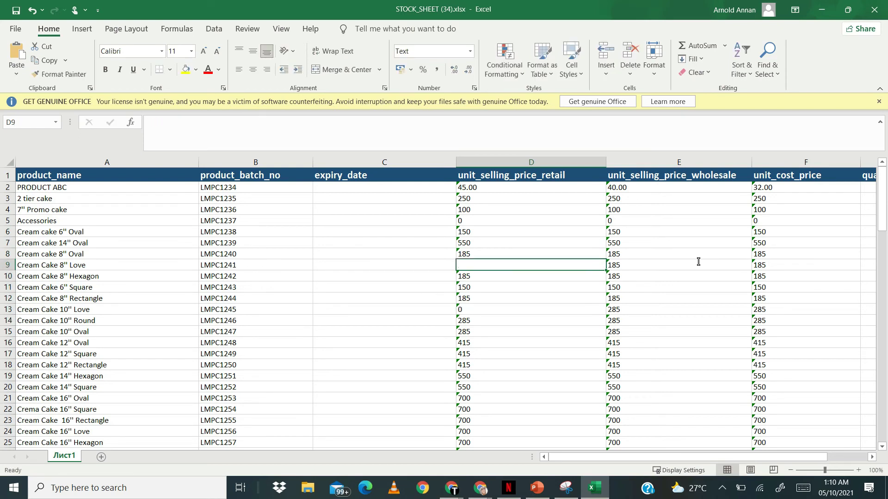
pyautogui.write('0')
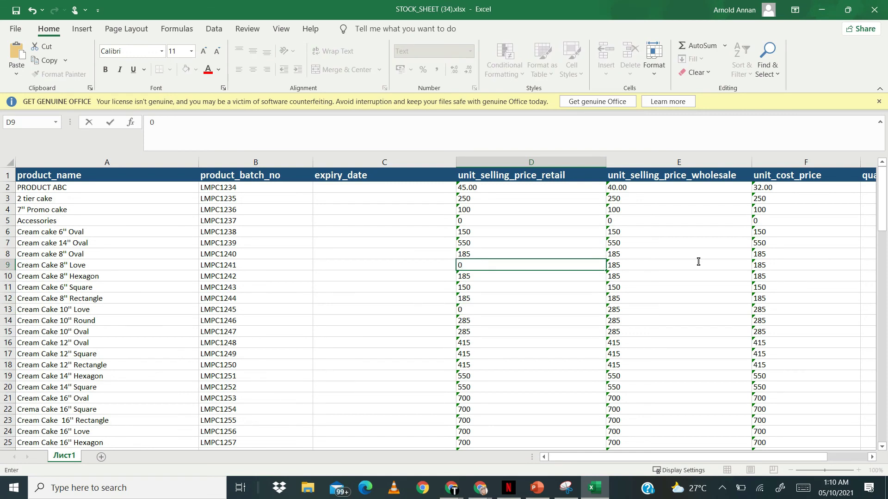
# Clear the sample PRODUCT ABC record in A2:H2 and delete row 2 from the sheet.
pyautogui.click(78, 188)
pyautogui.hotkey('shift', 'Right')
pyautogui.hotkey('shift', 'Right')
pyautogui.hotkey('shift', 'Right')
pyautogui.hotkey('shift', 'Right')
pyautogui.hotkey('shift', 'Right')
pyautogui.hotkey('shift', 'Right')
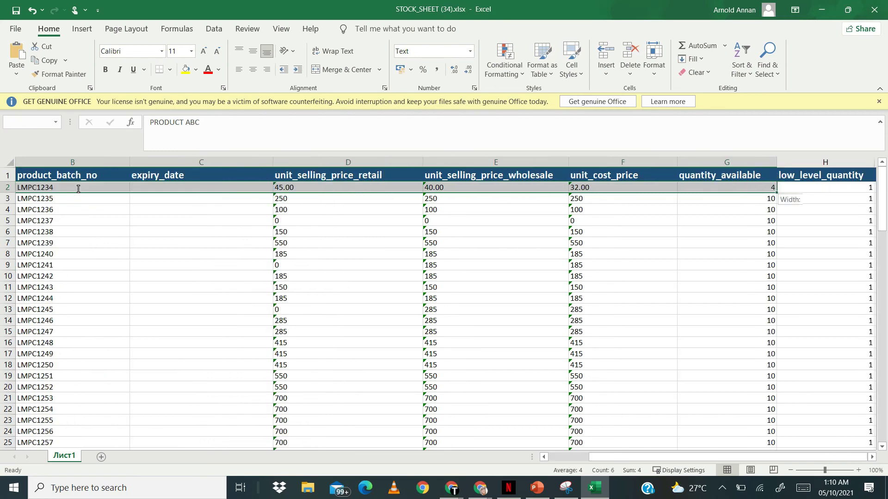
pyautogui.hotkey('shift', 'Right')
pyautogui.hotkey('shift', 'Right')
pyautogui.hotkey('shift', 'Left')
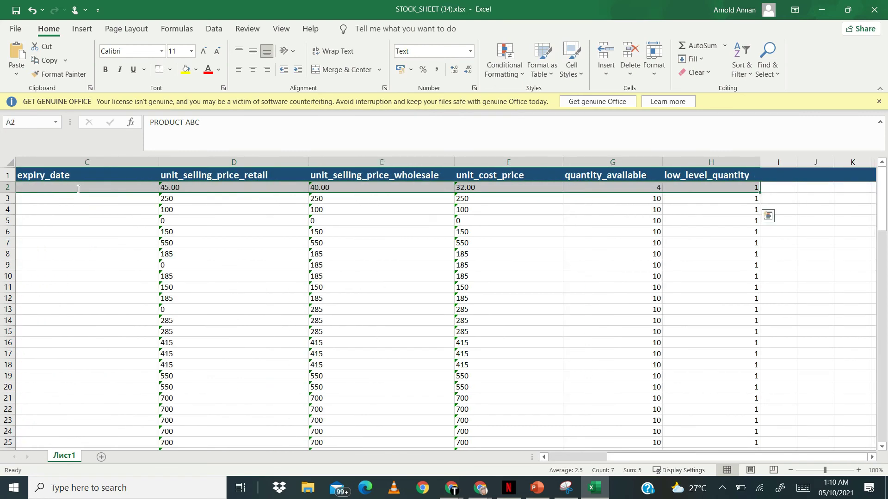
pyautogui.press('Delete')
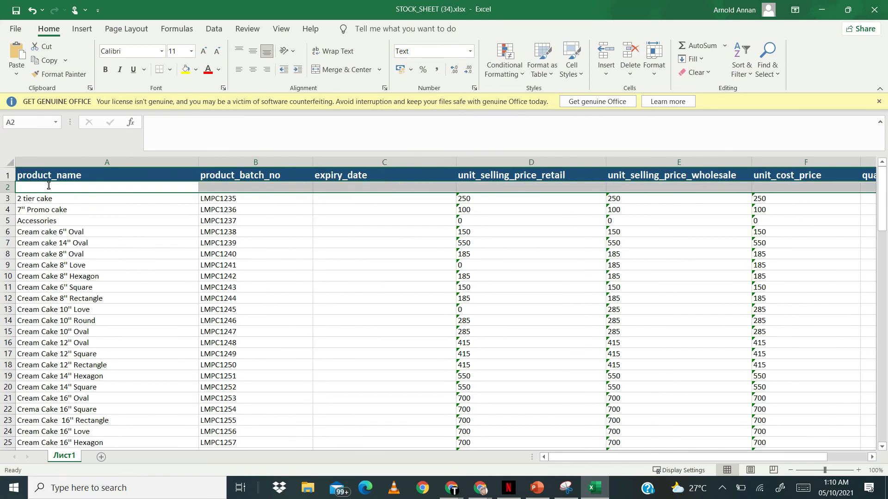
pyautogui.rightClick(6, 185)
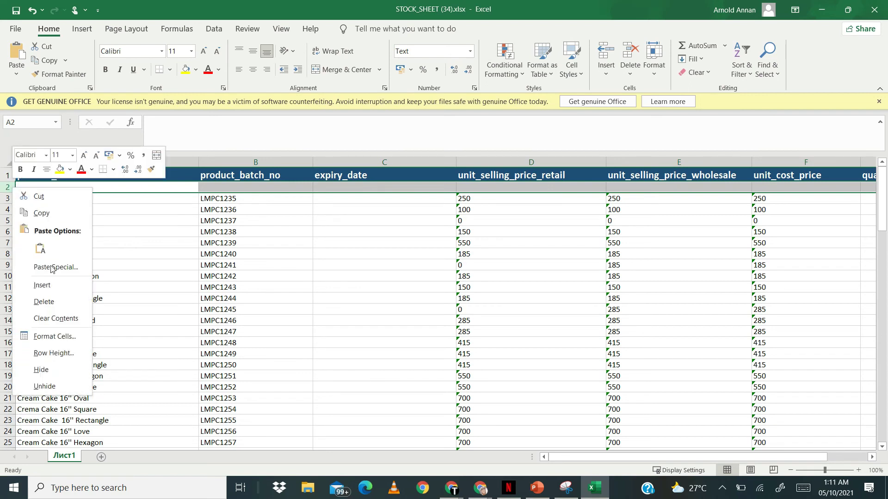
pyautogui.click(57, 301)
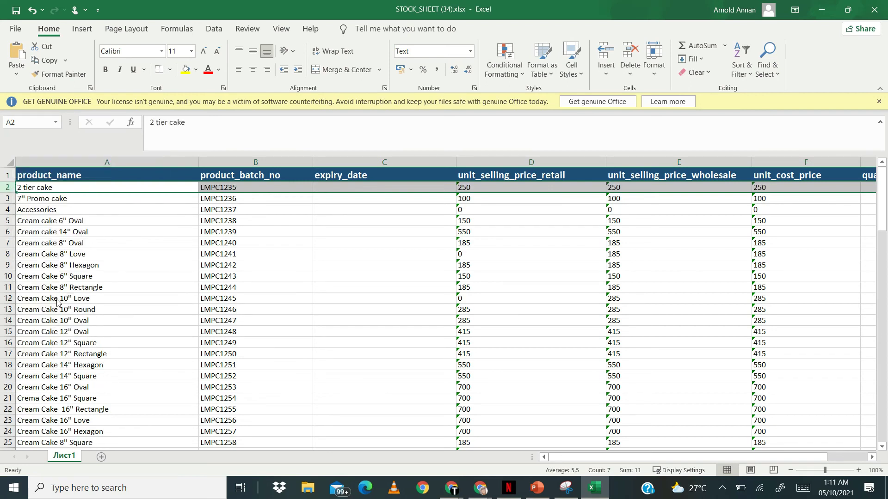
pyautogui.press('Down')
pyautogui.press('Right')
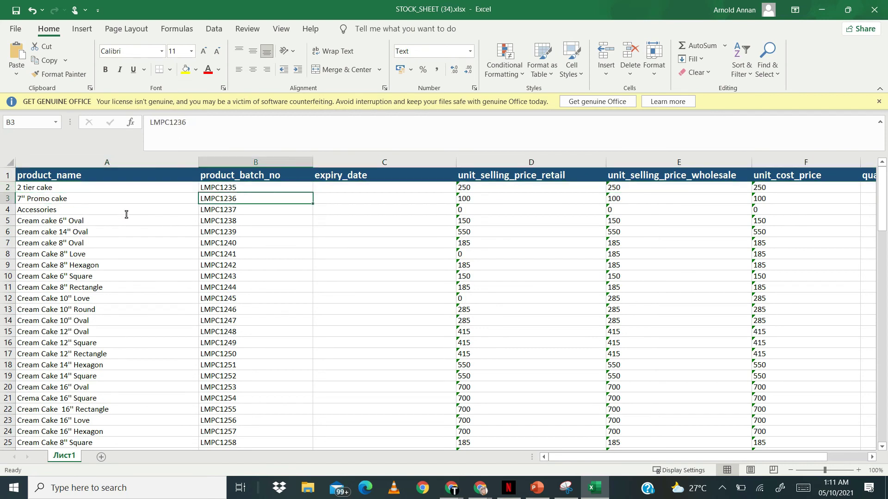
pyautogui.press('Right')
pyautogui.press('Right')
pyautogui.press('Right')
pyautogui.press('Right')
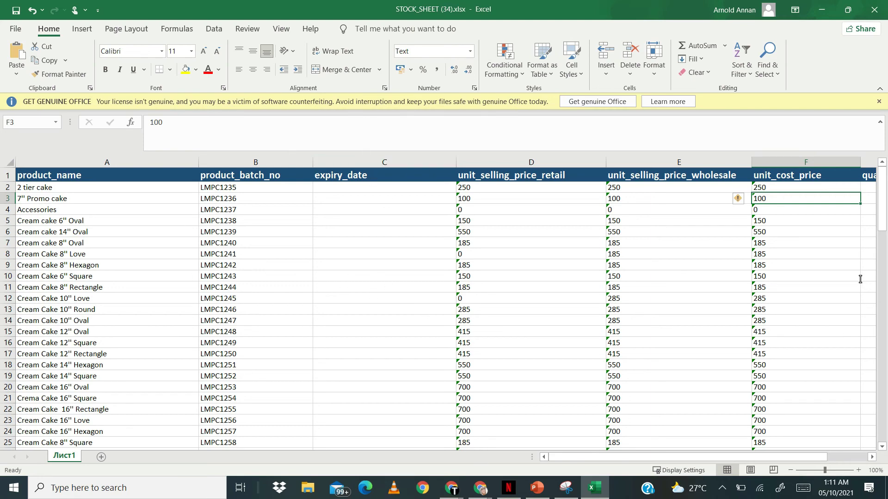
pyautogui.moveTo(881, 207); pyautogui.dragTo(866, 124)
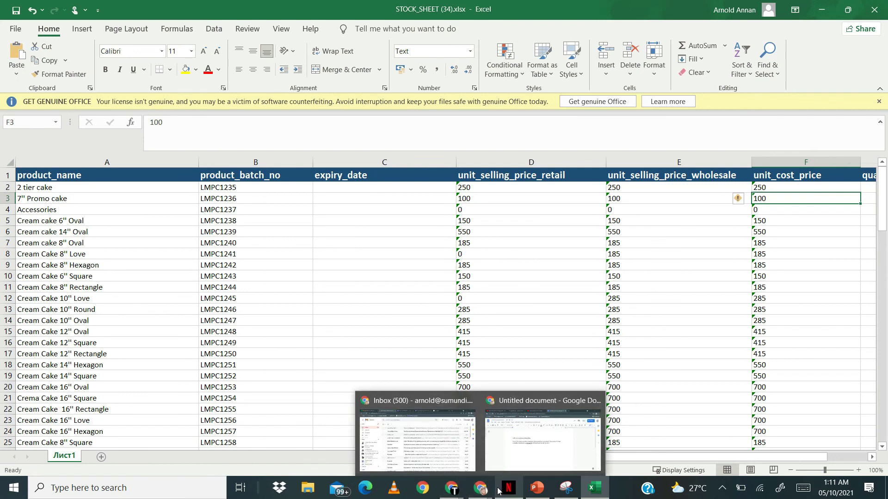
# Switch to the browser, open the MS Excel import form on the Add New Product page, and choose the Chocolate category.
pyautogui.click(822, 9)
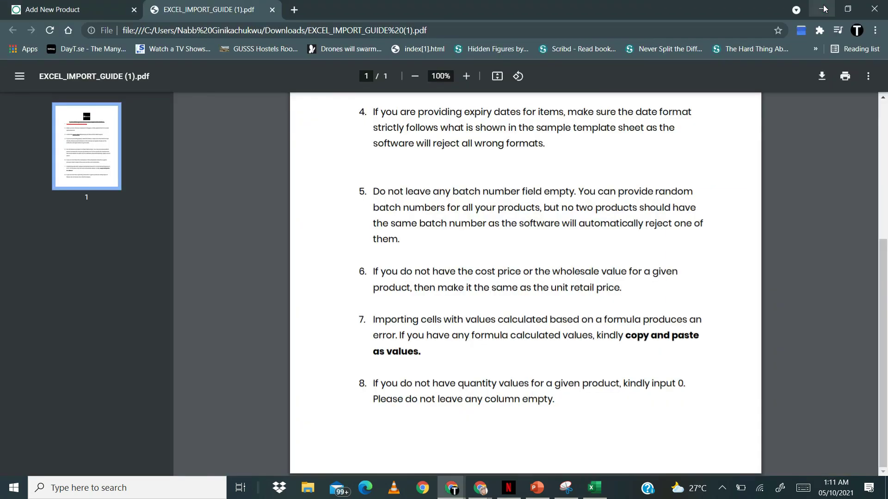
pyautogui.scroll(5, 462, 212)
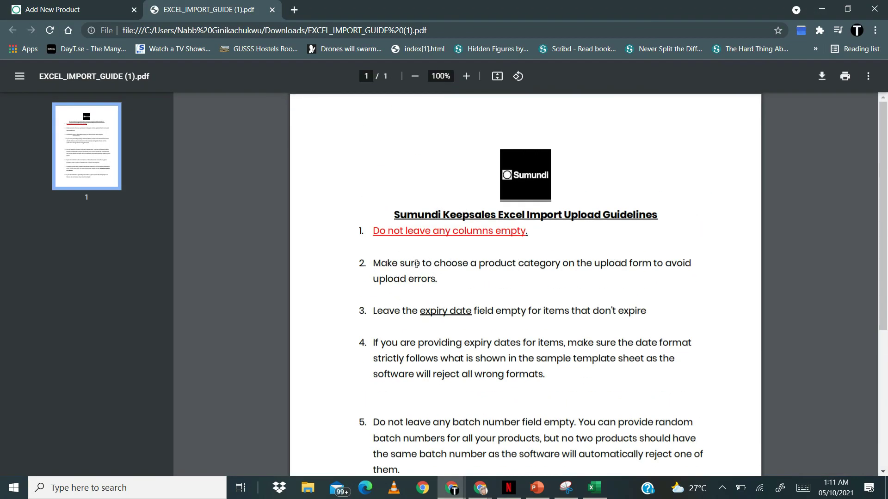
pyautogui.click(87, 9)
pyautogui.click(599, 234)
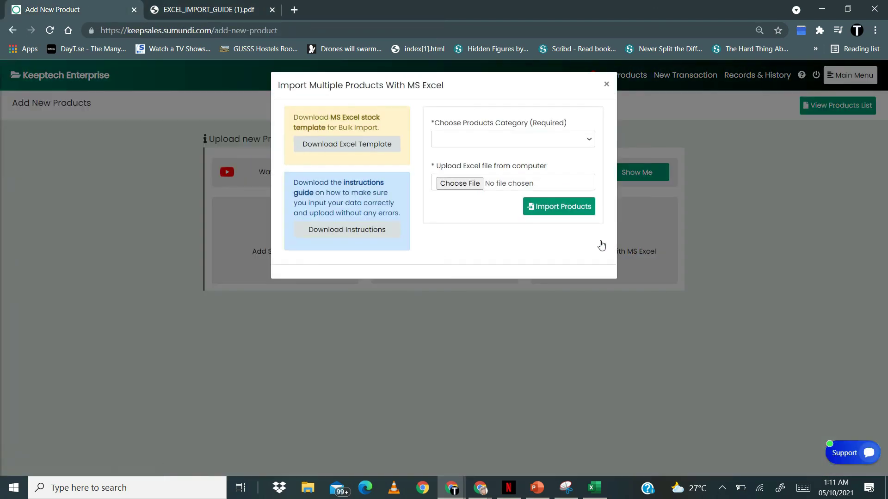
pyautogui.click(533, 136)
pyautogui.click(533, 137)
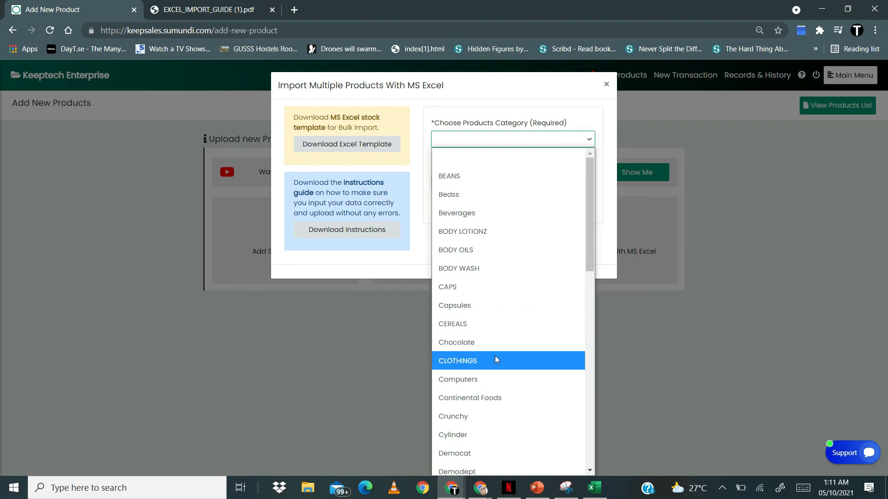
pyautogui.click(499, 344)
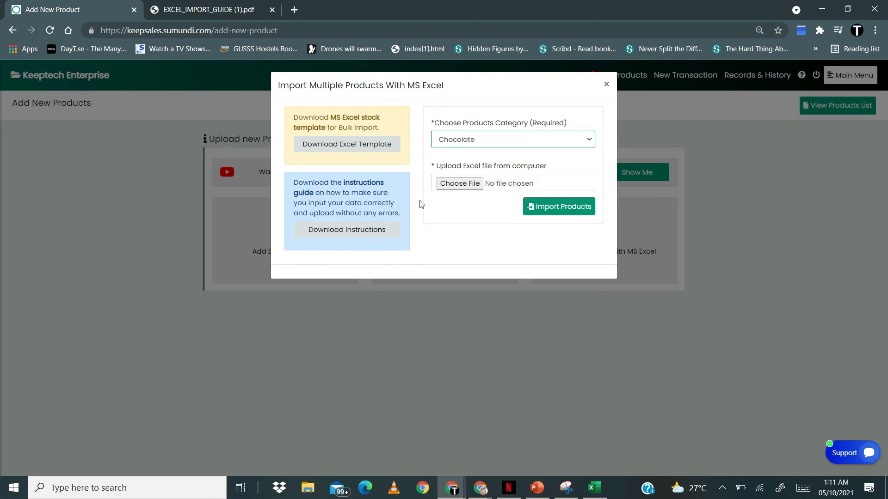
# Attach E cakesgh.xlsx from the Desktop, import its products, and dismiss the import message.
pyautogui.click(456, 184)
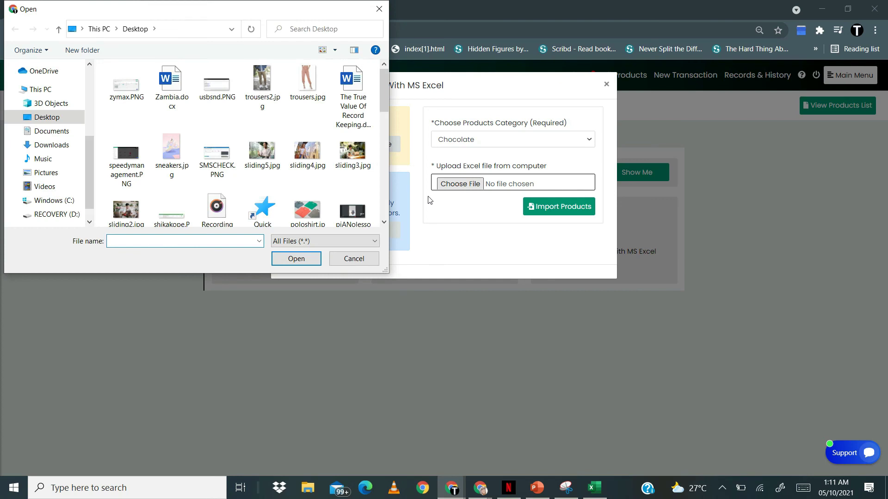
pyautogui.write('EC')
pyautogui.press('BackSpace')
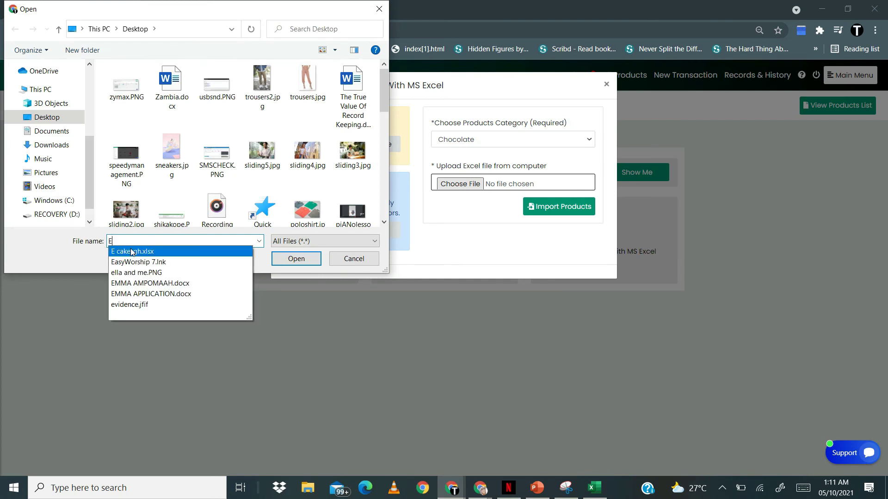
pyautogui.click(132, 252)
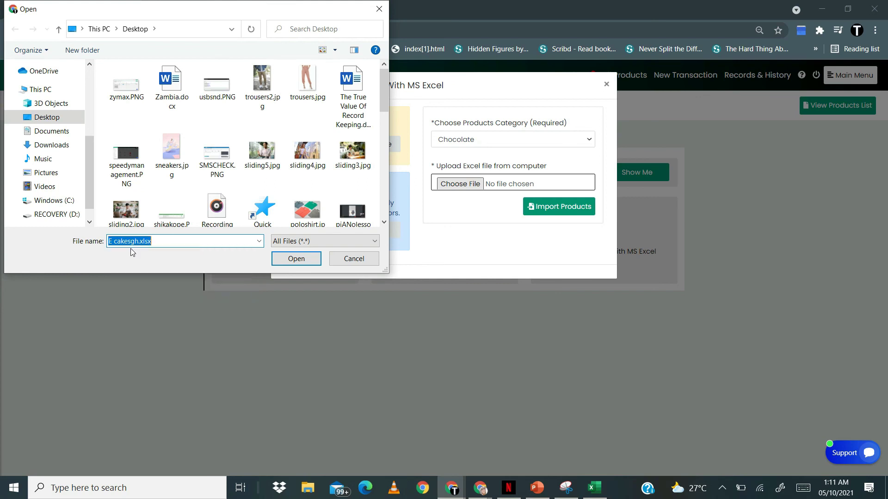
pyautogui.click(306, 260)
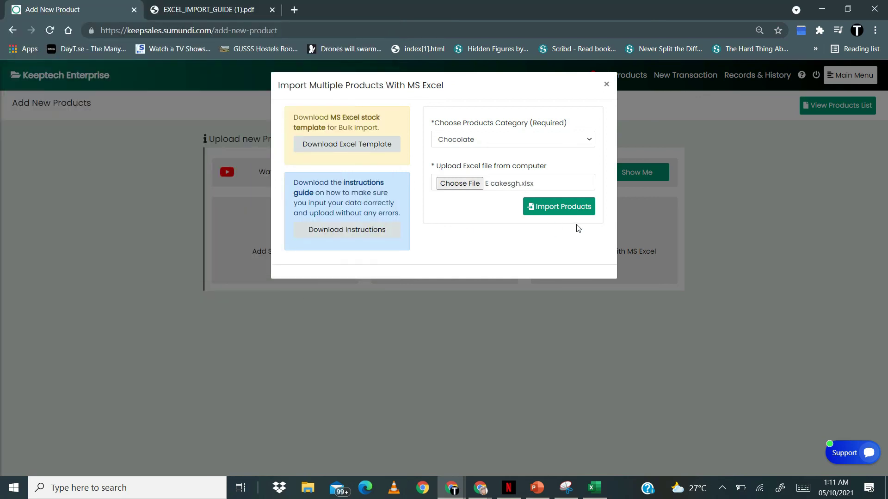
pyautogui.click(572, 212)
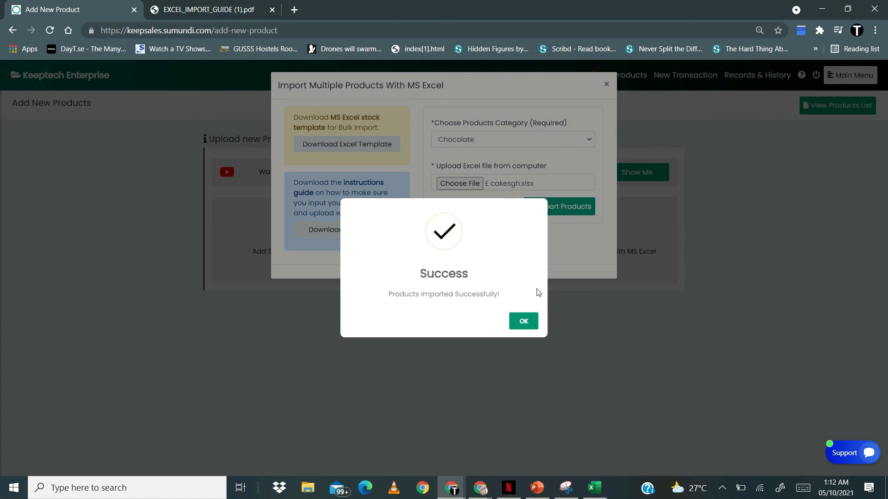
pyautogui.click(524, 324)
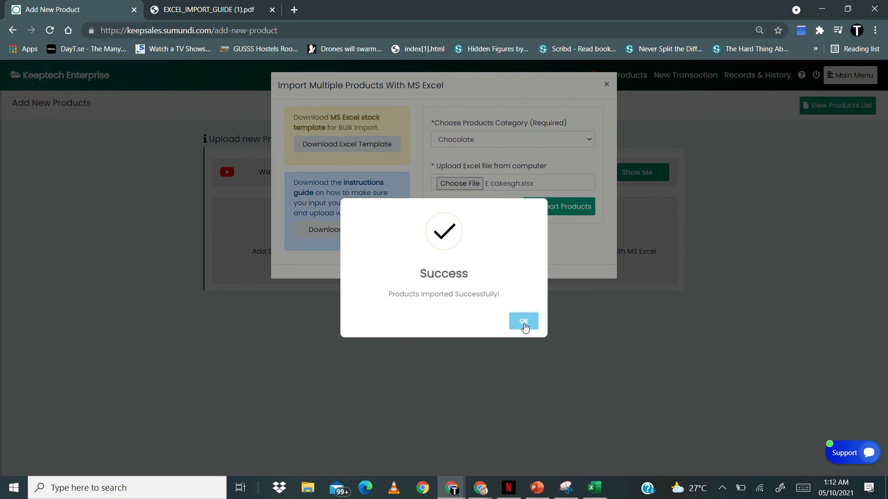